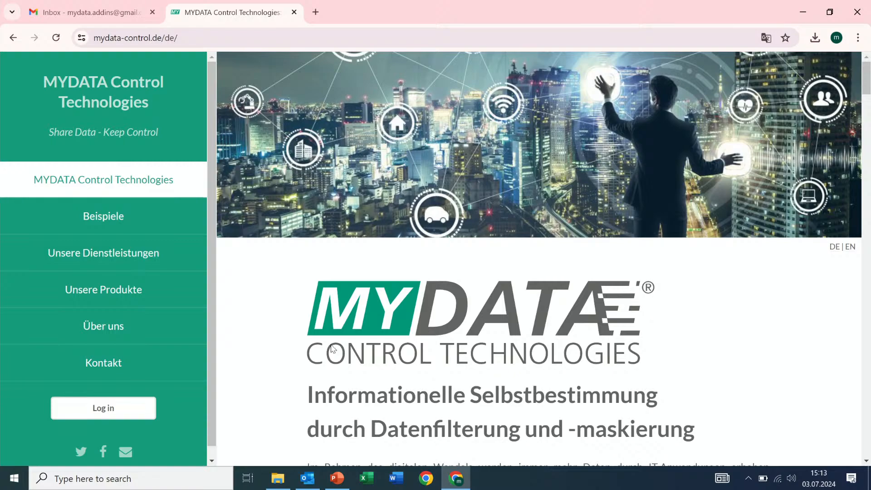
Open the documentation for the MYDATA Office Plugins and view its Installation and Features pages
left_click(120, 294)
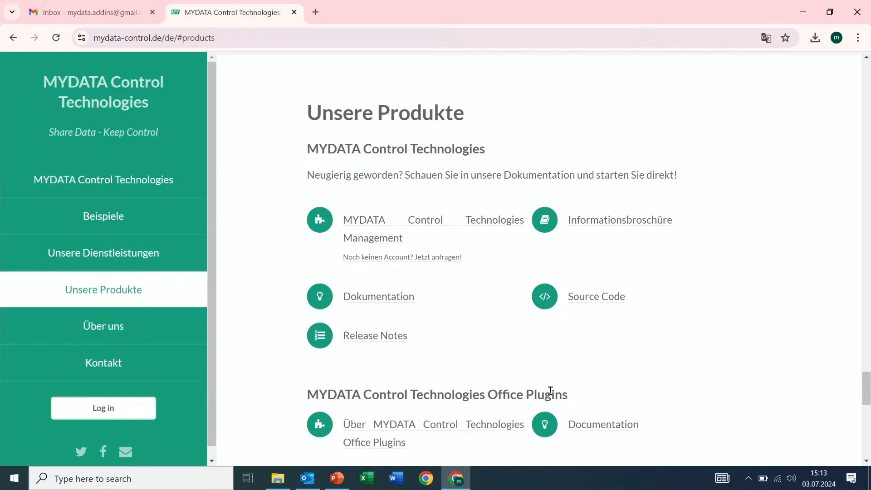
left_click(606, 428)
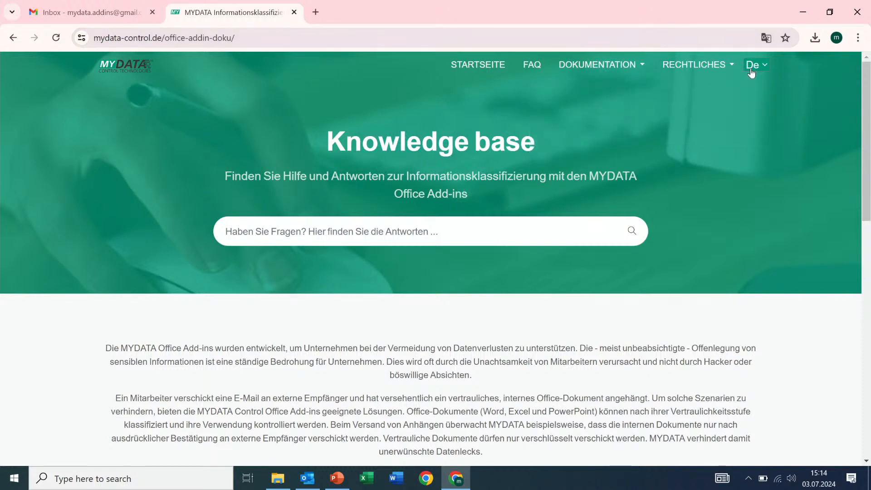
mouse_move(610, 68)
left_click(586, 98)
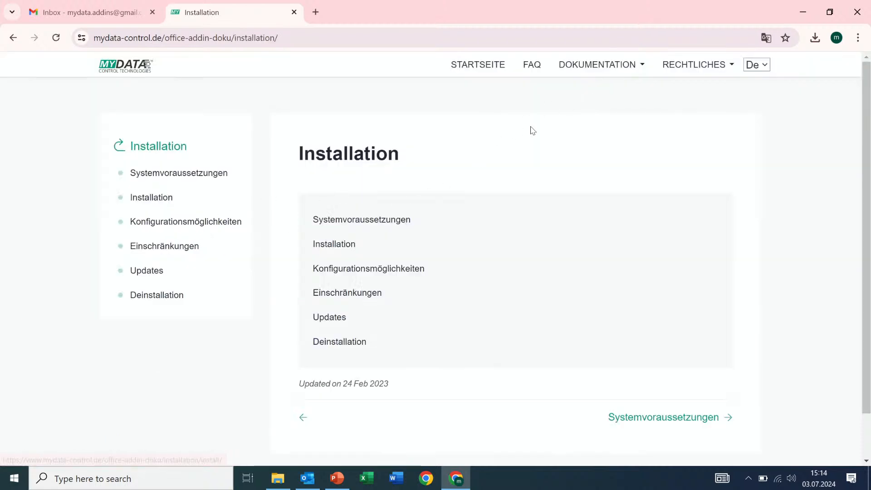
mouse_move(615, 70)
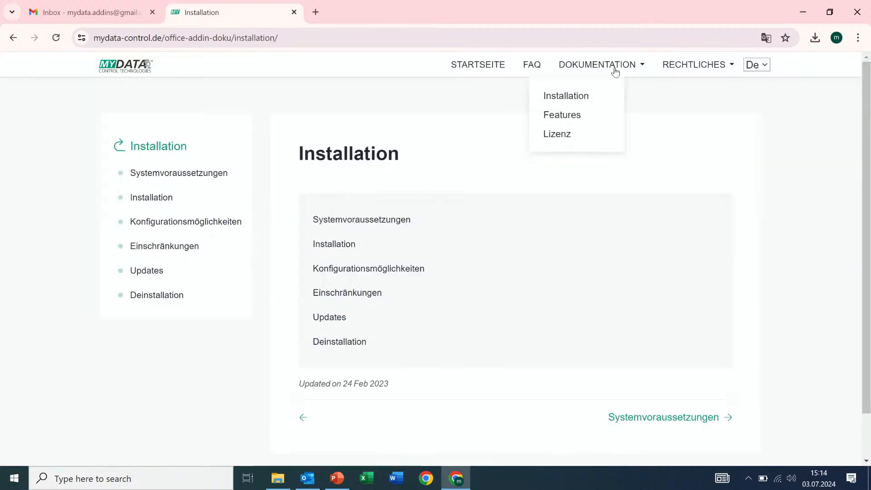
left_click(582, 118)
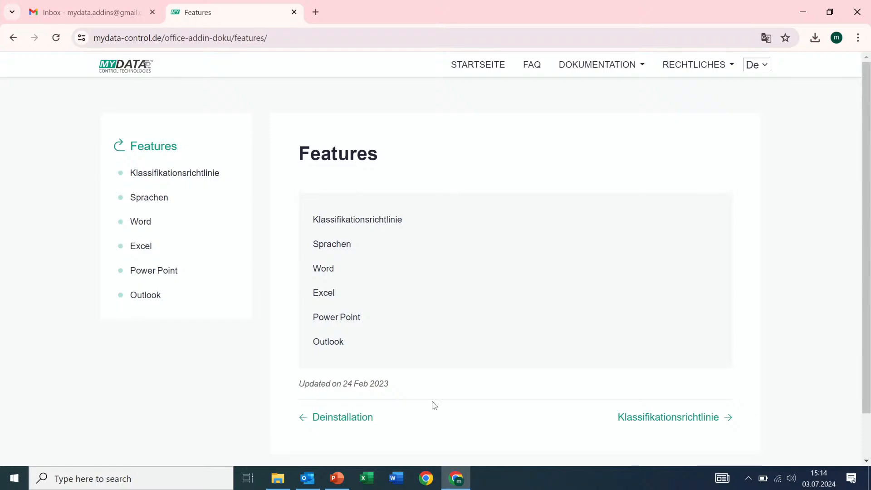
Minimize the browser and the presentation, and switch to Word with a blank document
left_click(797, 10)
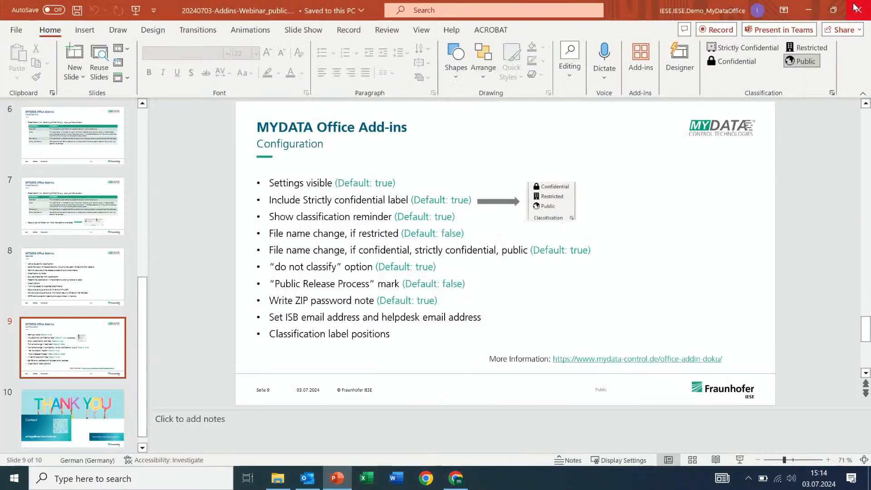
left_click(810, 9)
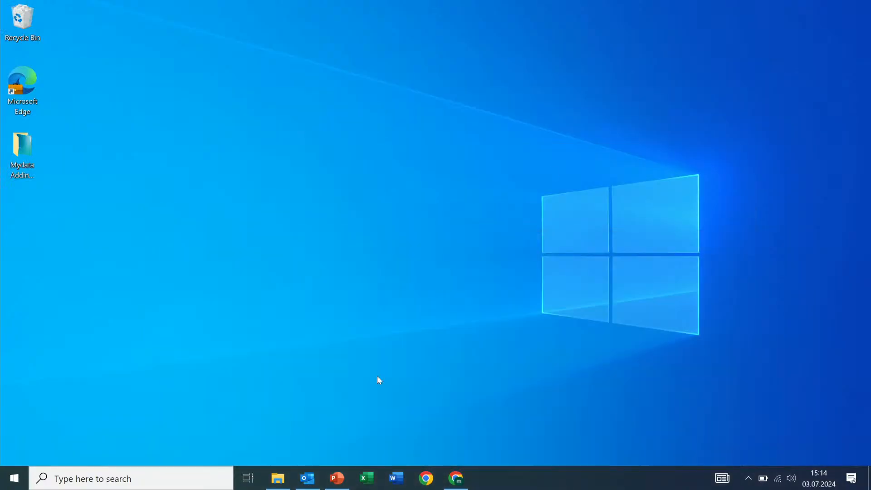
left_click(398, 480)
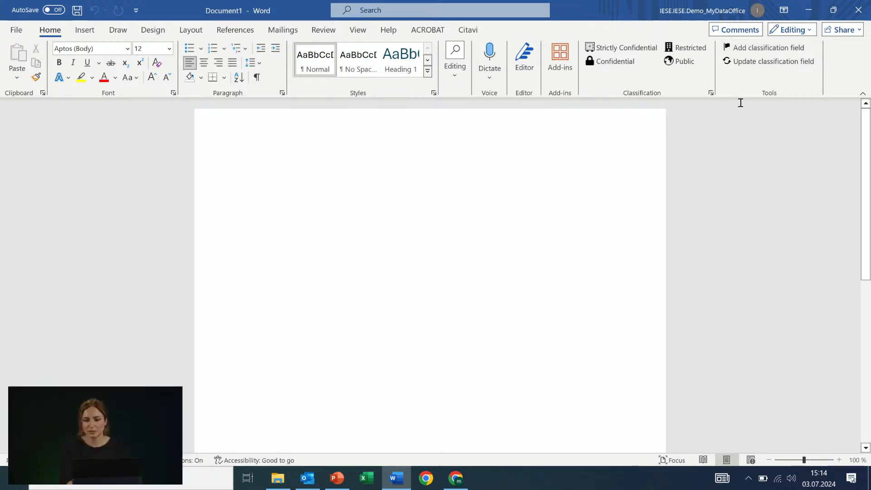
In the classification settings, view the history and place the classification label in the document footer, above the content
left_click(711, 94)
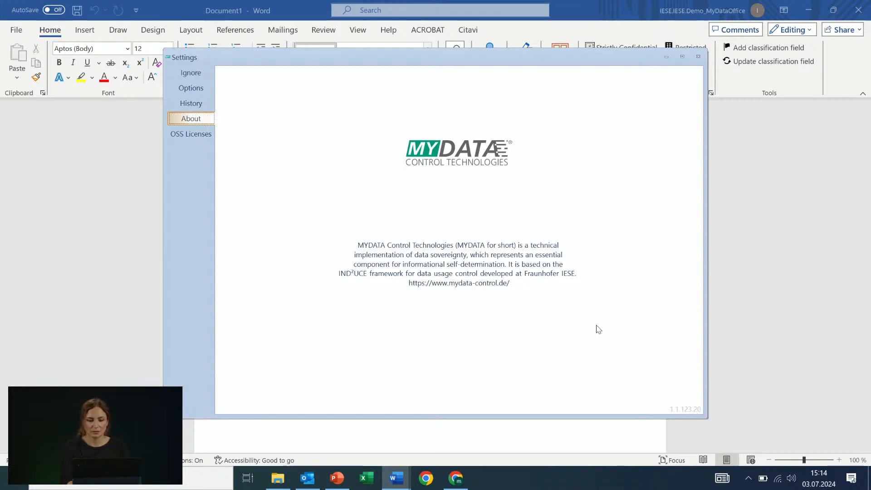
left_click(193, 104)
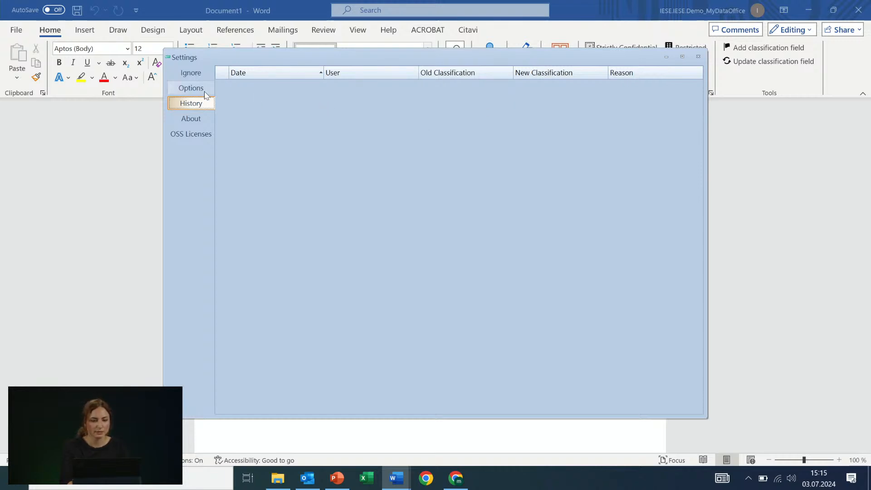
left_click(192, 89)
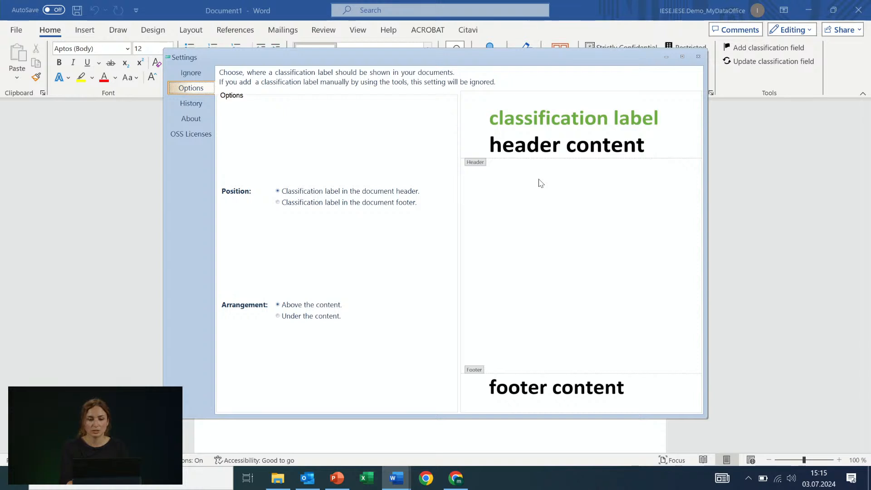
left_click(396, 203)
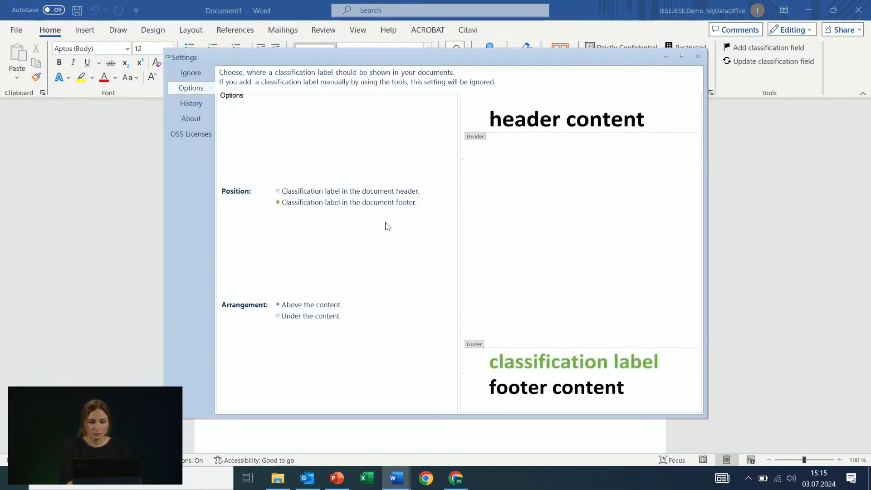
left_click(317, 318)
left_click(312, 307)
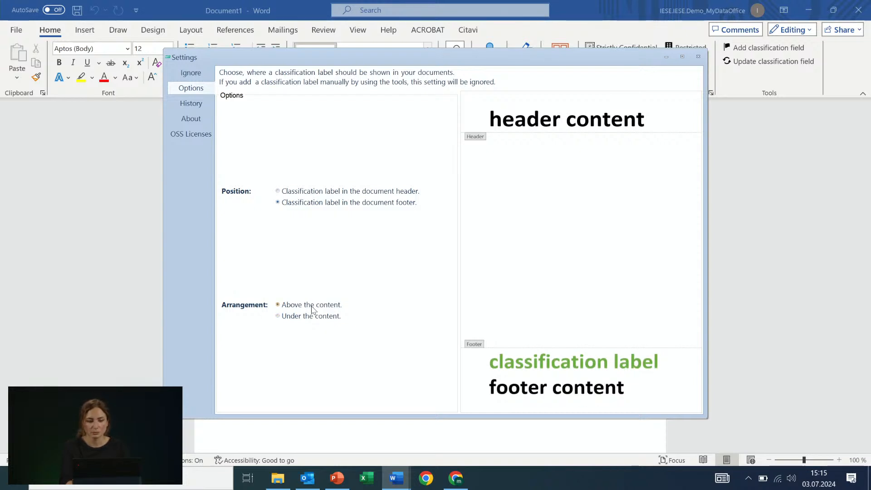
Add the user's personal folder under c:\users to the list of resources ignored by classification
left_click(189, 74)
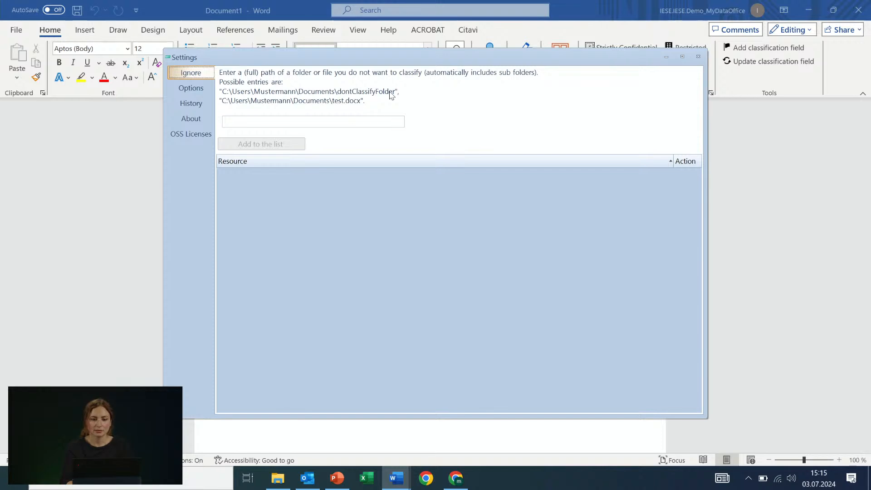
left_click(389, 122)
type("c:")
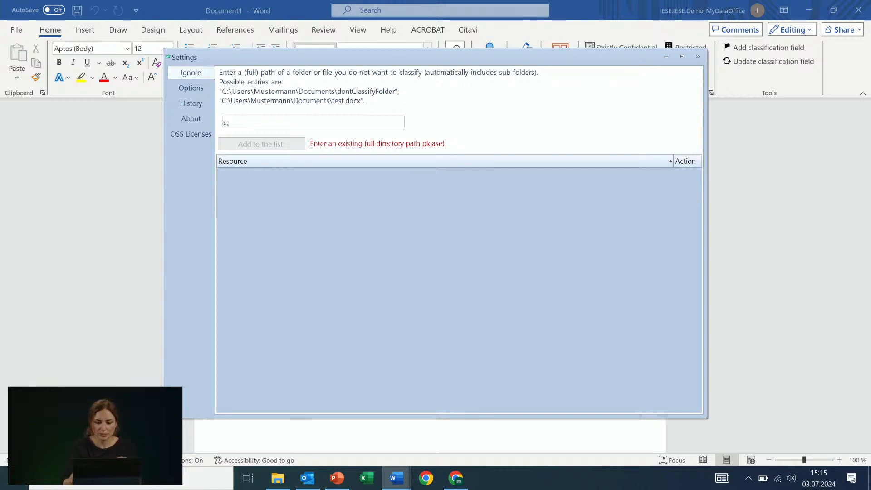
type("\\users")
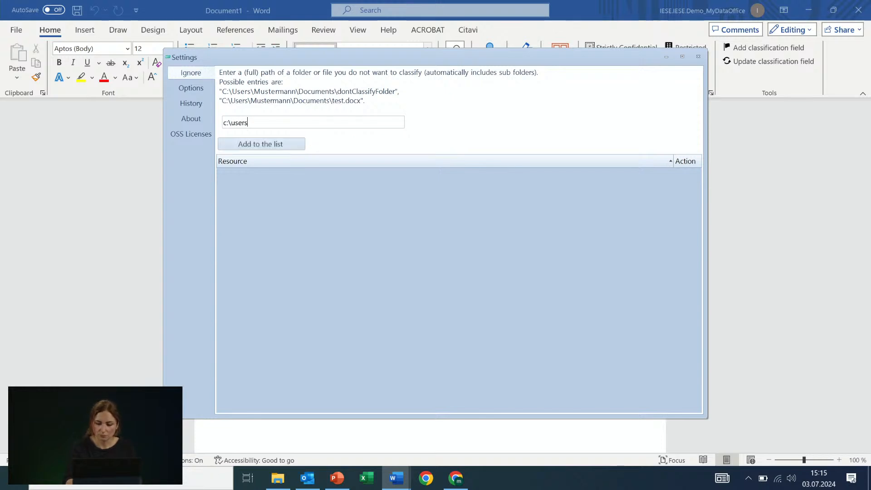
type("\\ho")
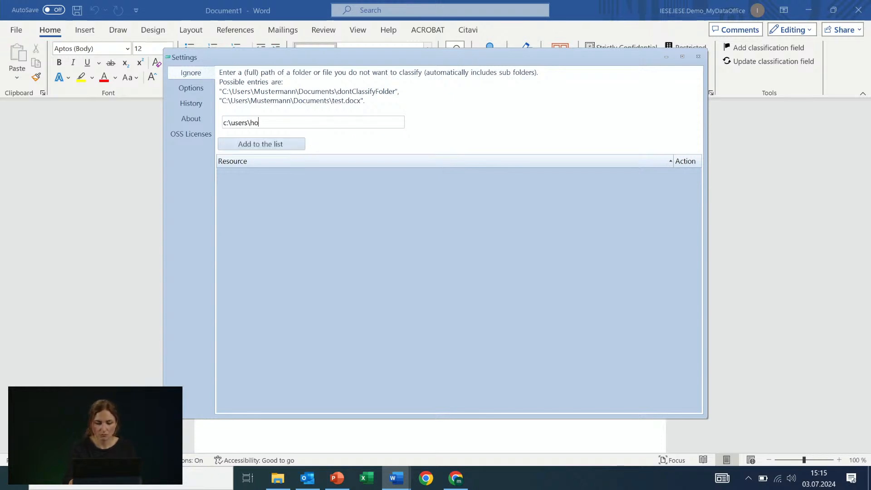
type("sseinzadeh")
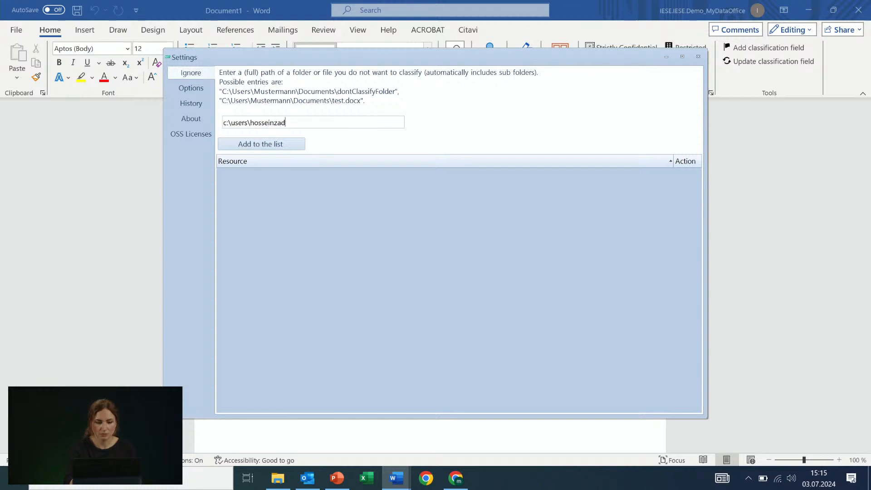
left_click(265, 144)
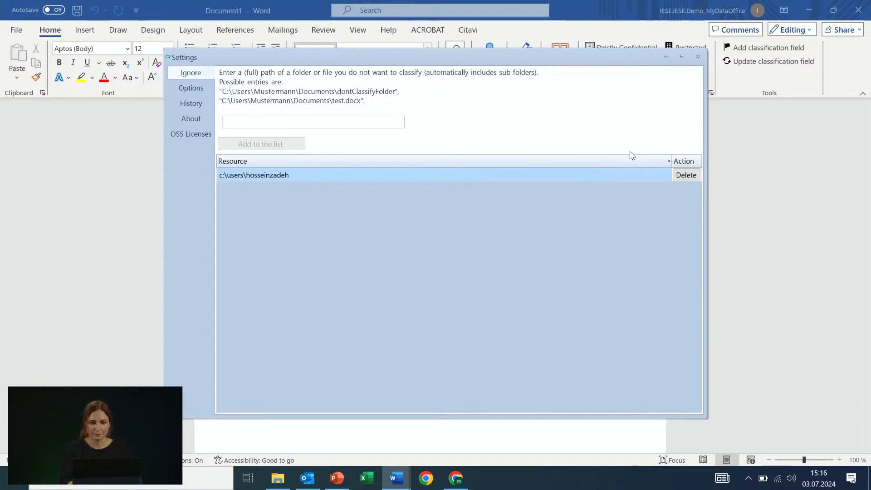
Delete the personal folder entry from the ignore list and close the classification settings
left_click(686, 176)
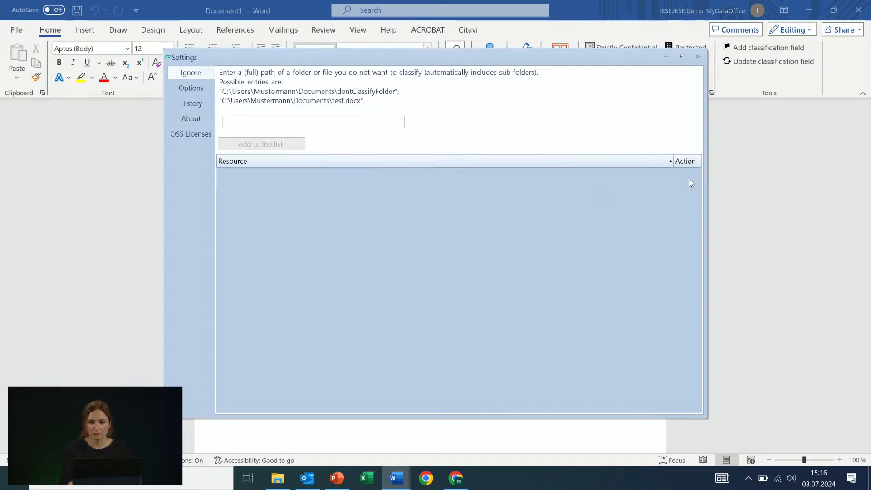
left_click(699, 57)
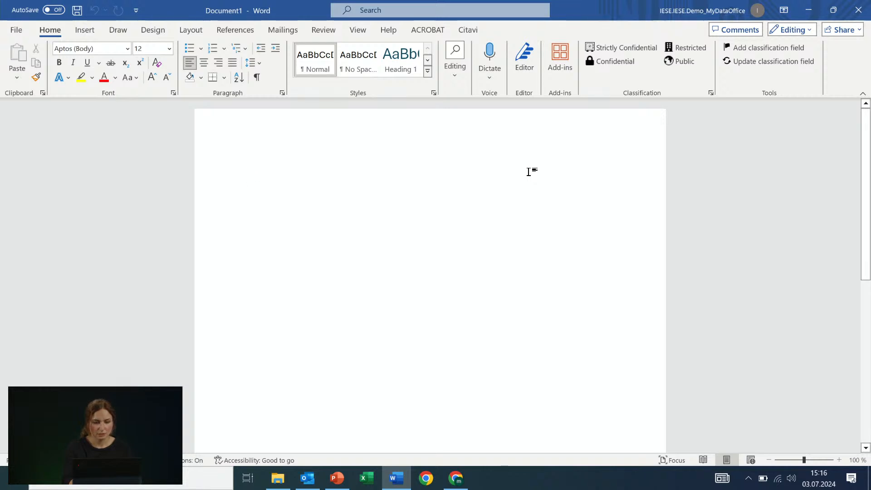
Write "This is a report that belongs to project X" in the blank document
type("This is a ")
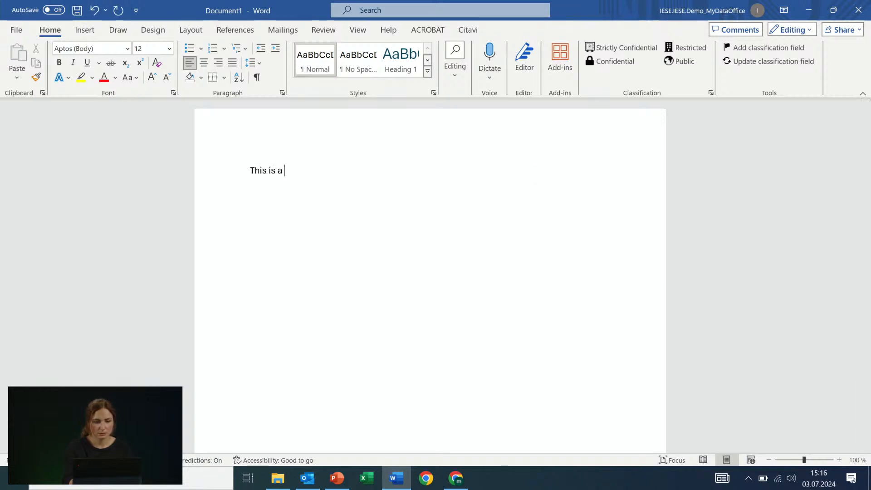
type("report th")
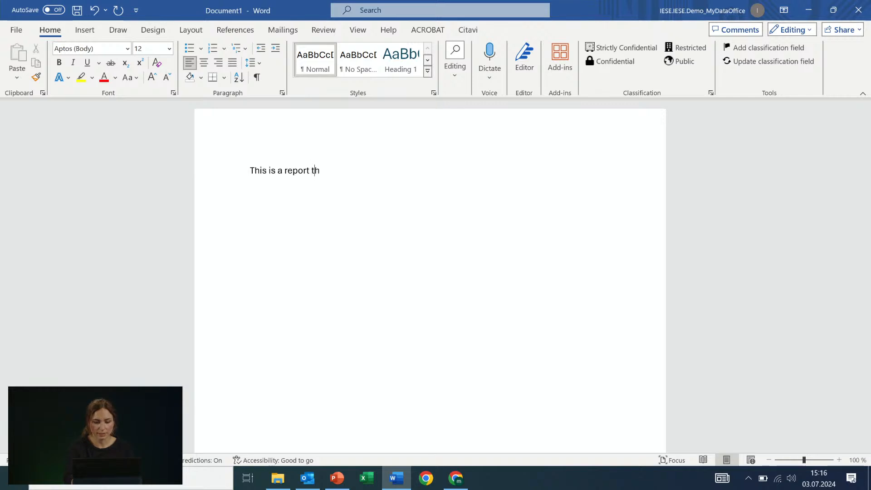
type("at belongs to ")
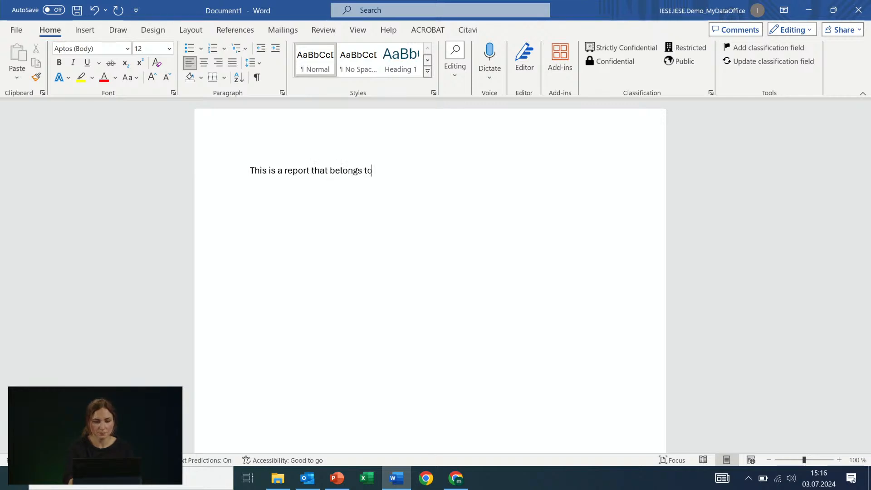
type("project X")
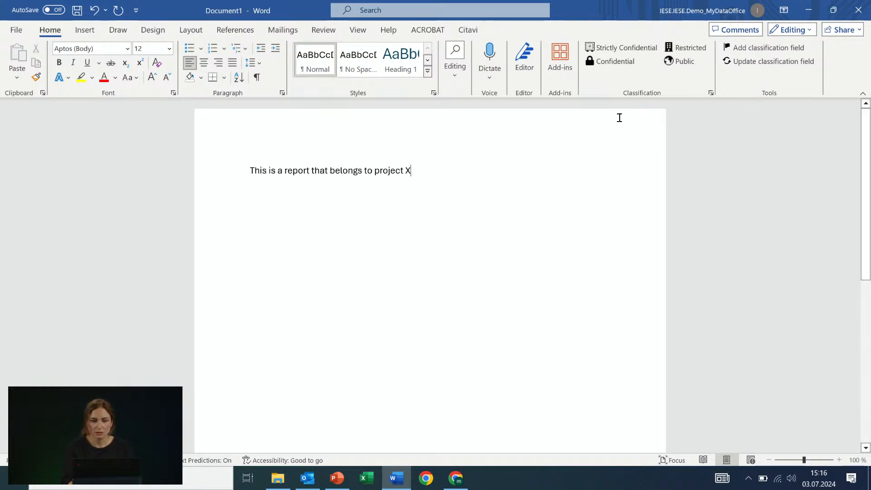
Close the document, classifying it as Restricted and saving it to the Desktop as "This is a report that belongs to project X"
left_click(859, 10)
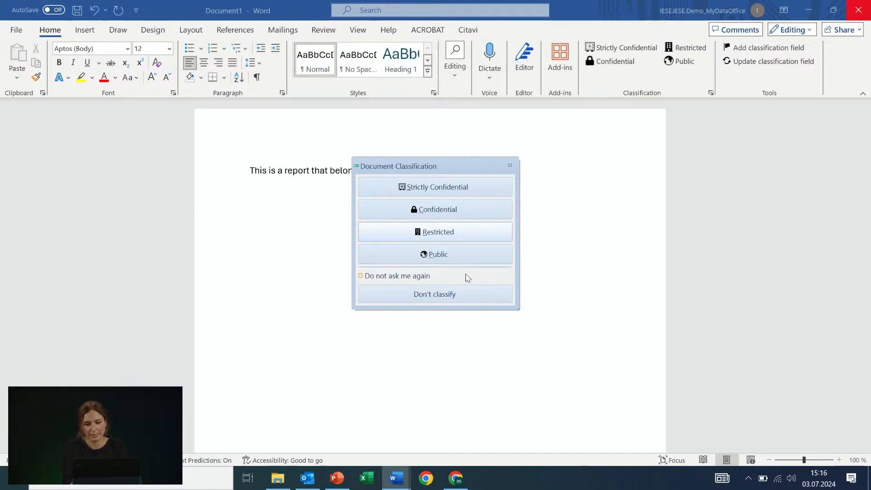
left_click(418, 232)
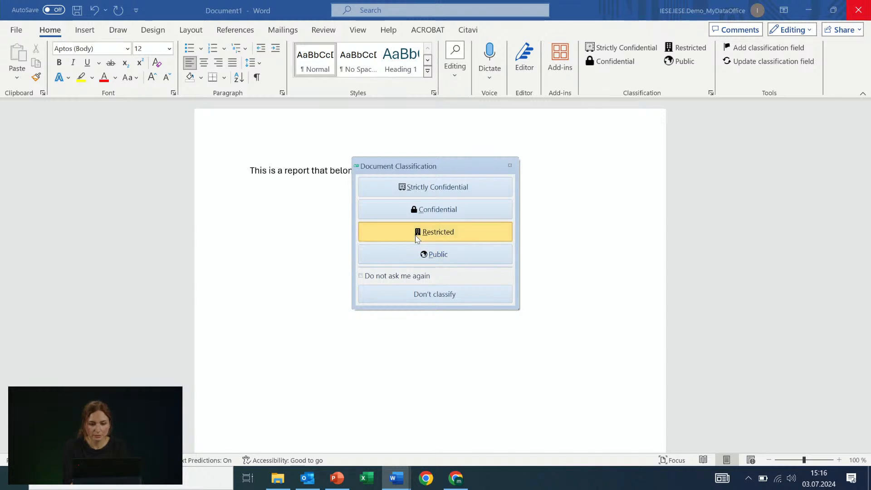
left_click(434, 255)
left_click(402, 352)
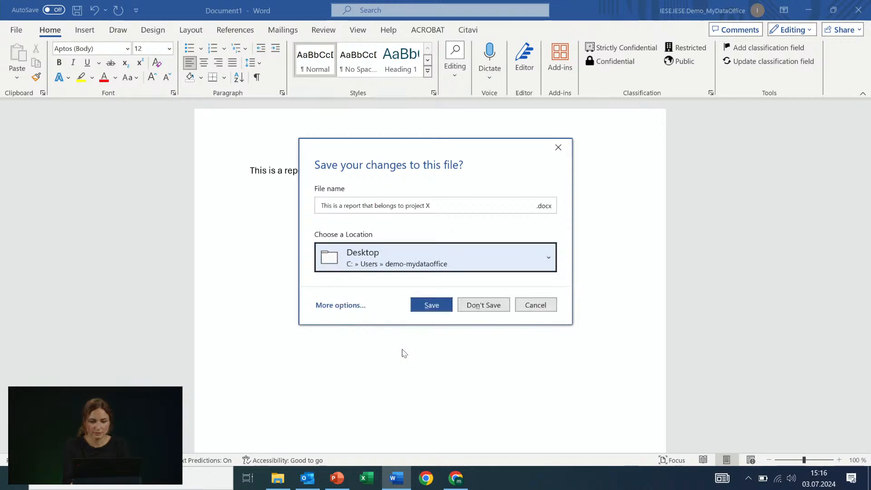
left_click(445, 306)
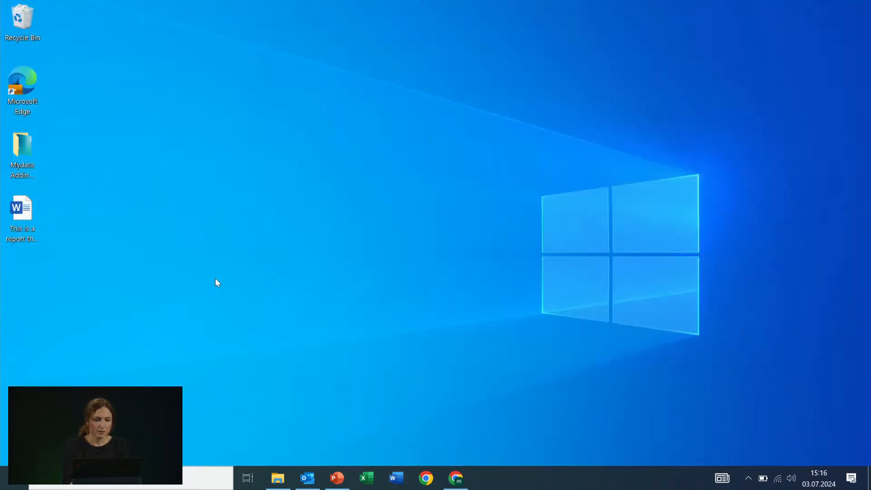
Open the project X report from the desktop and reclassify it as Confidential with the reason "The documents that belong to project X shall be classified as confidential"
left_click(28, 213)
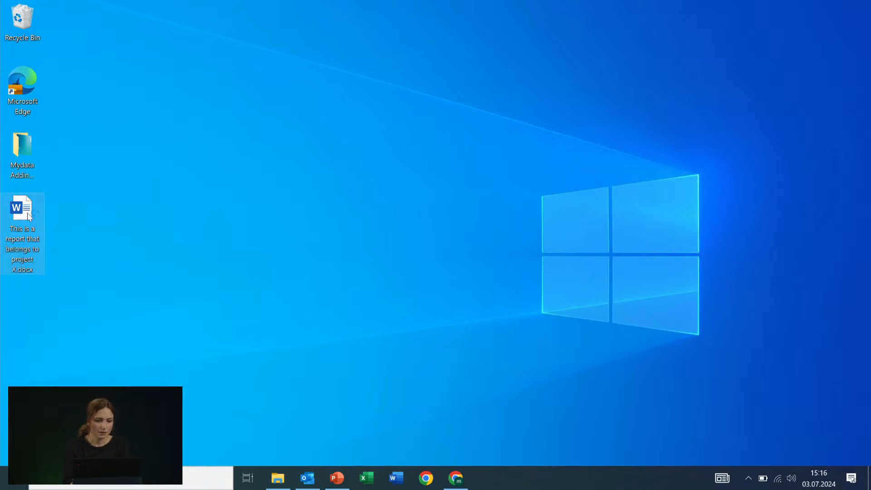
double_click(27, 213)
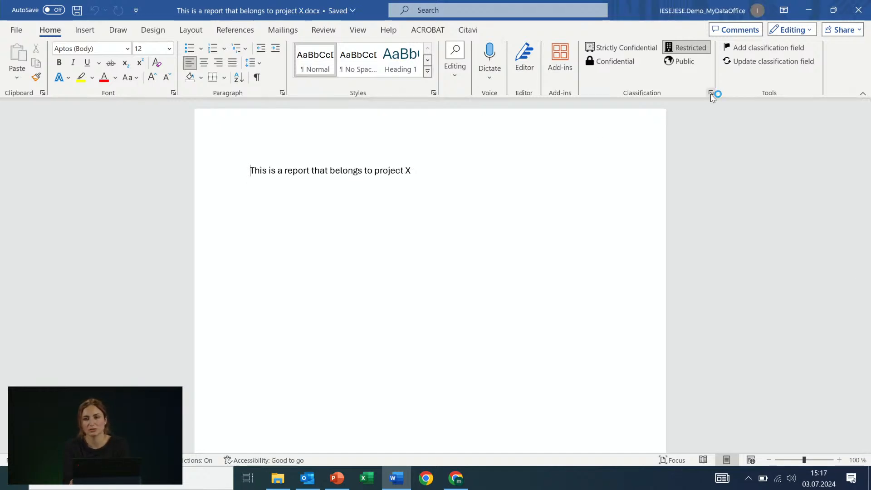
left_click(610, 61)
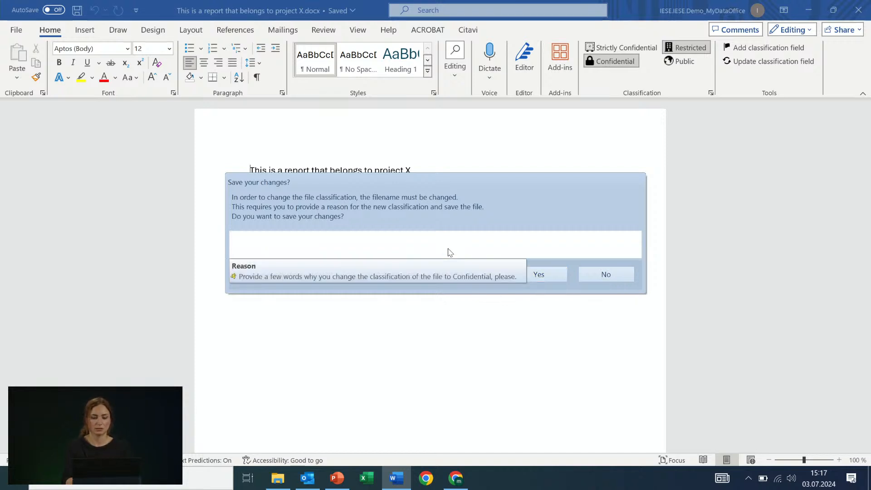
type("he ")
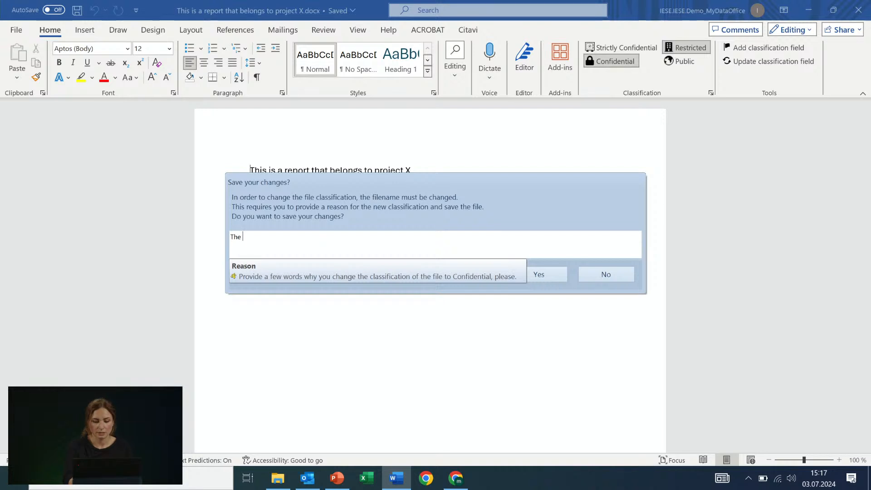
type("documents that")
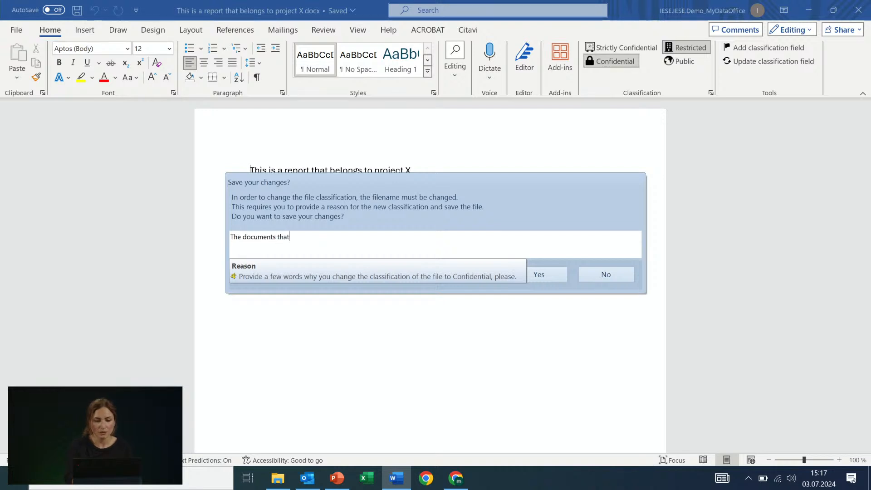
type(" belong to pr")
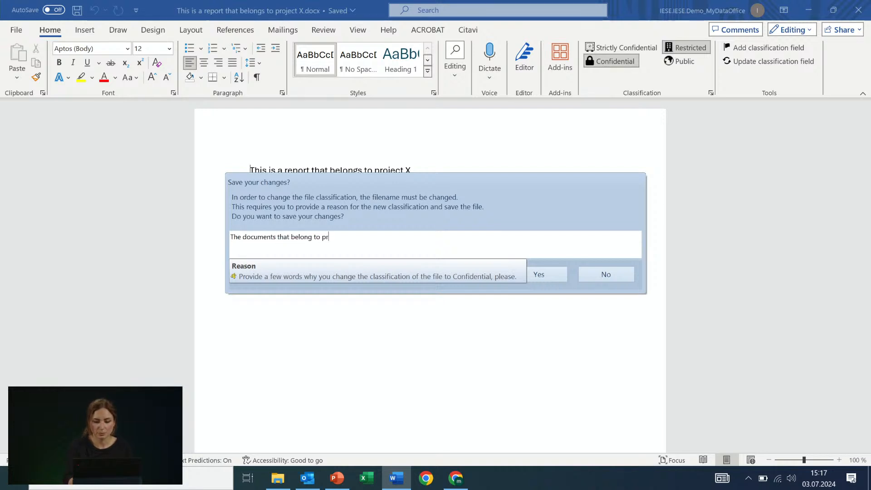
type("oject X m")
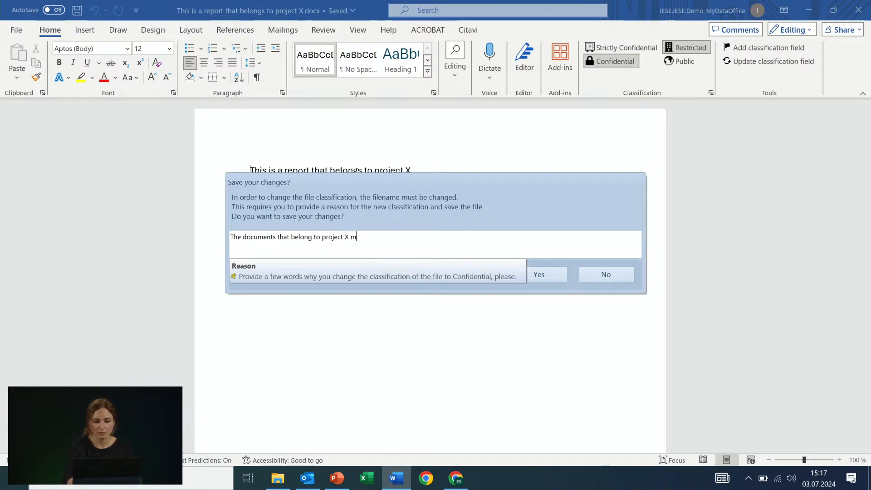
key("BackSpace")
type("shall be classified as ")
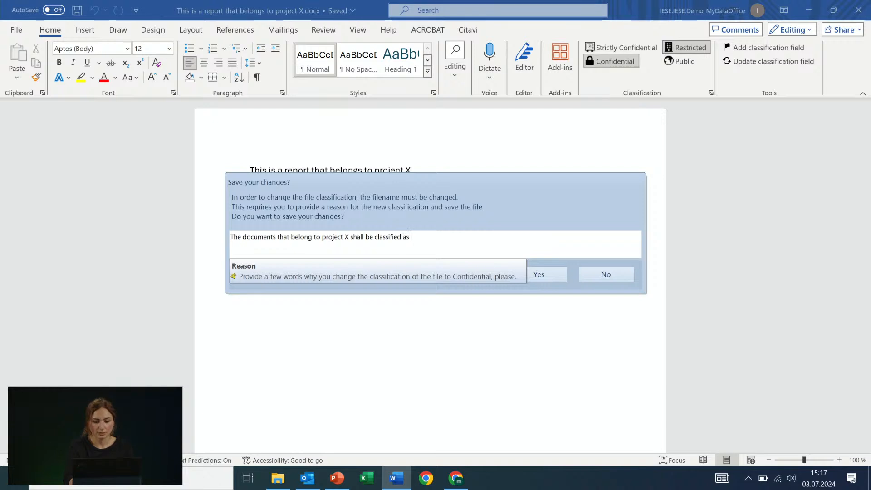
type("confidential")
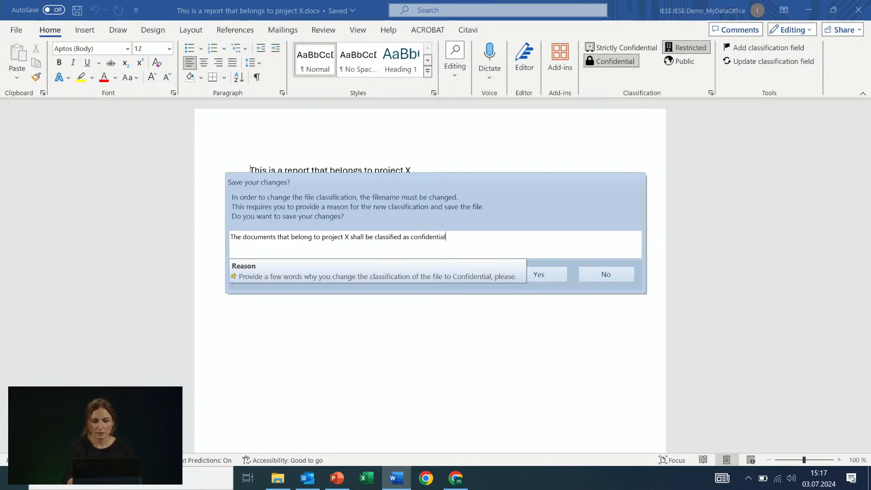
left_click(544, 273)
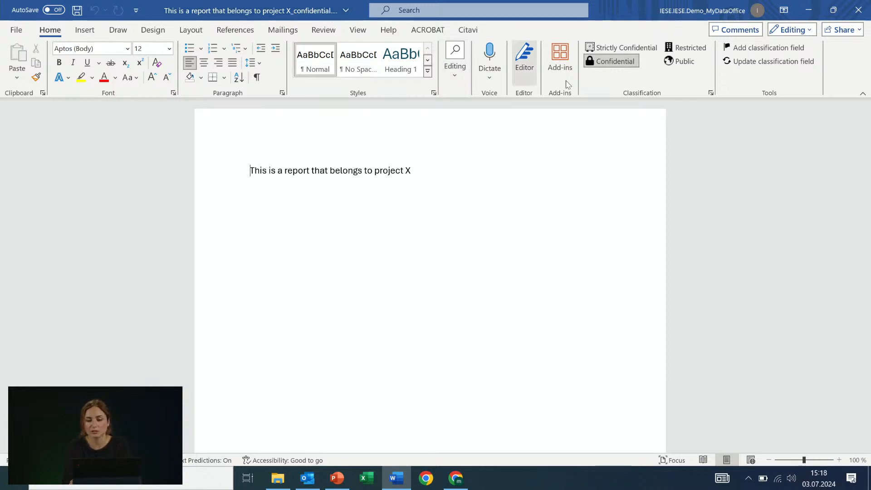
Review the document's classification history in the classification settings, widening the Reason column, and close the settings
left_click(711, 93)
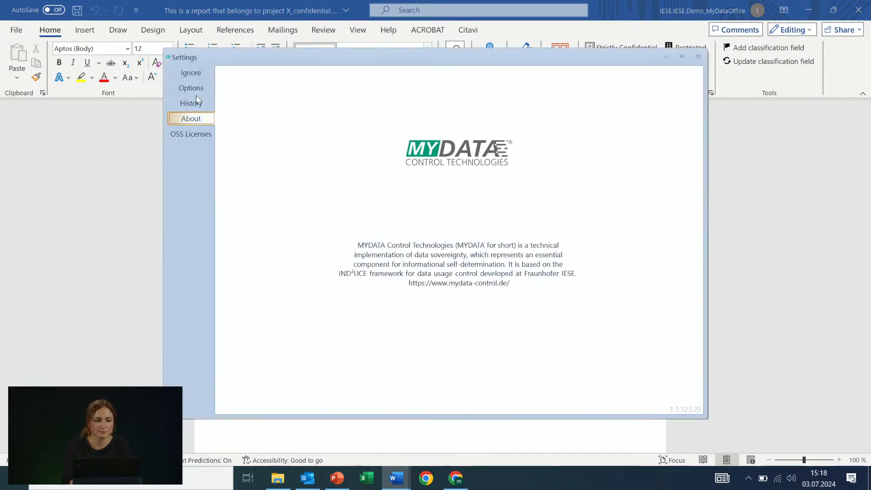
left_click(198, 101)
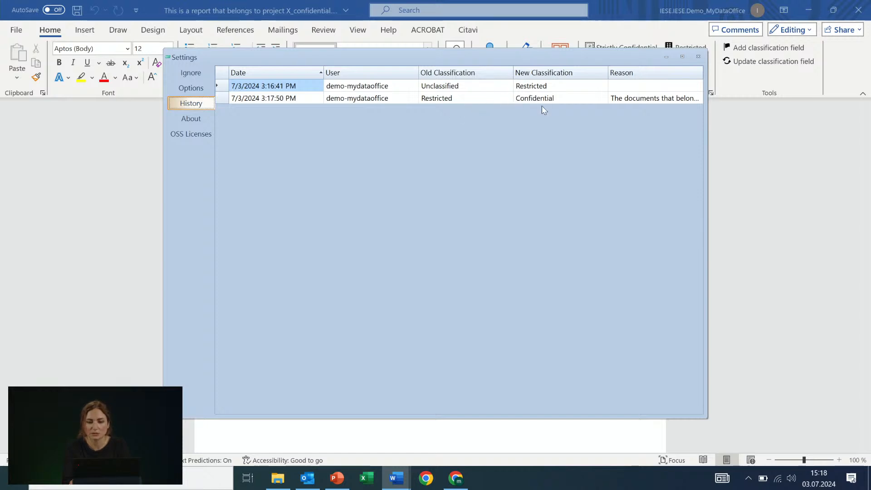
left_click_drag(608, 75, 516, 88)
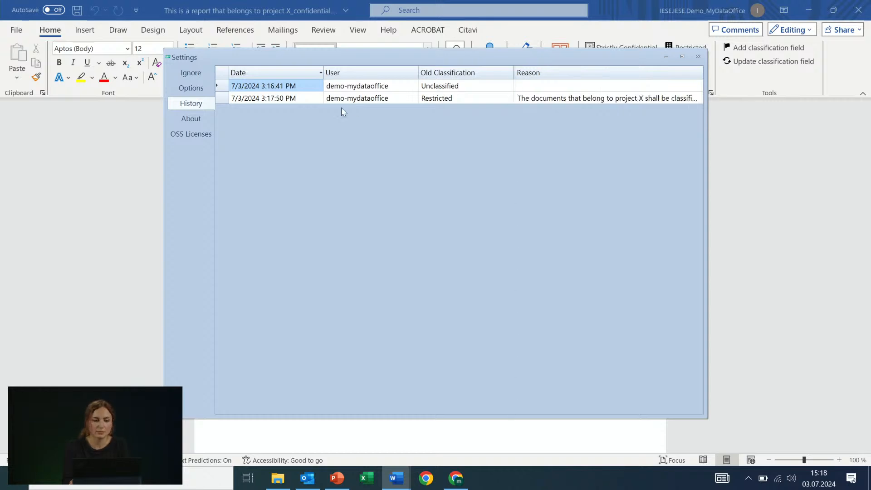
left_click(699, 57)
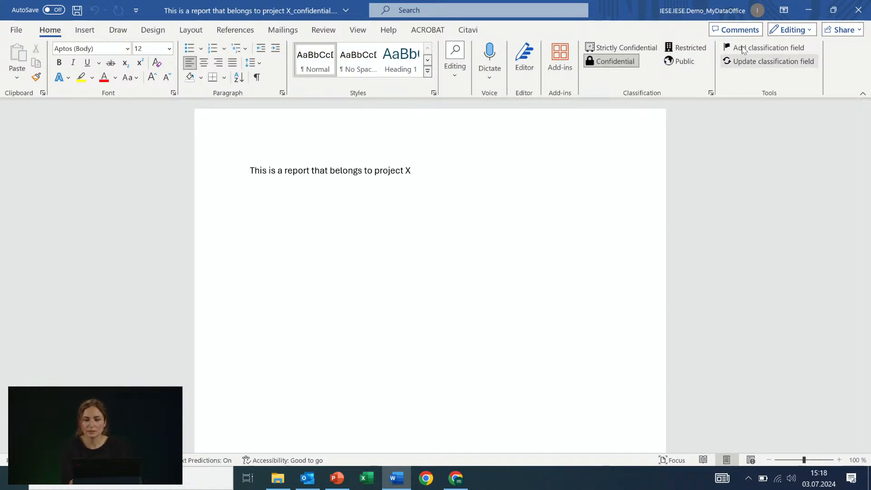
left_click(859, 11)
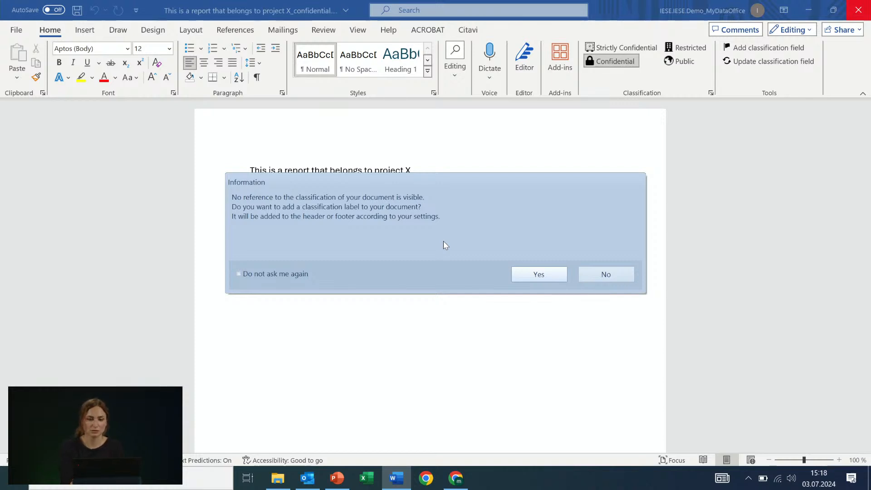
left_click(525, 275)
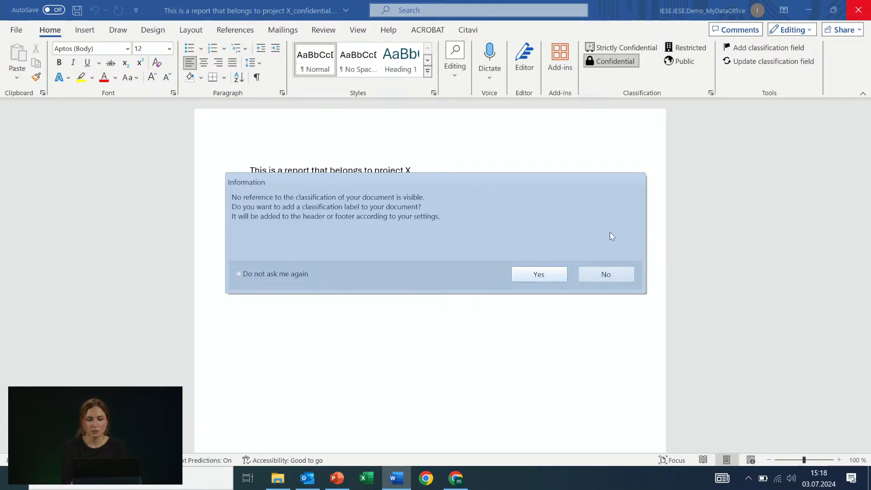
left_click(618, 273)
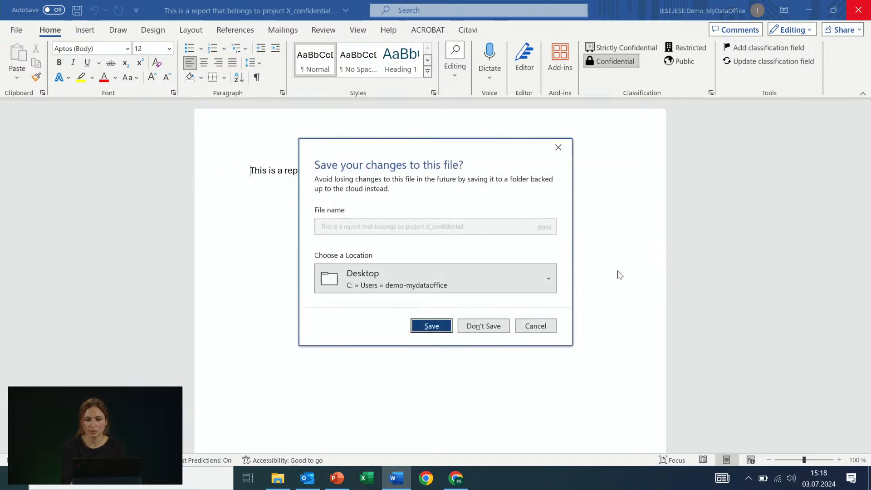
left_click(549, 325)
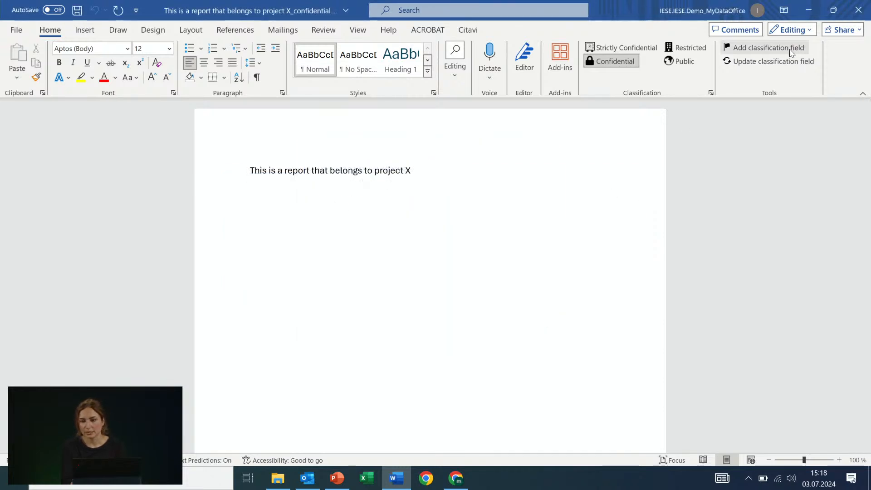
Insert two classification fields below the report sentence, each preceded by a blank line
left_click(519, 189)
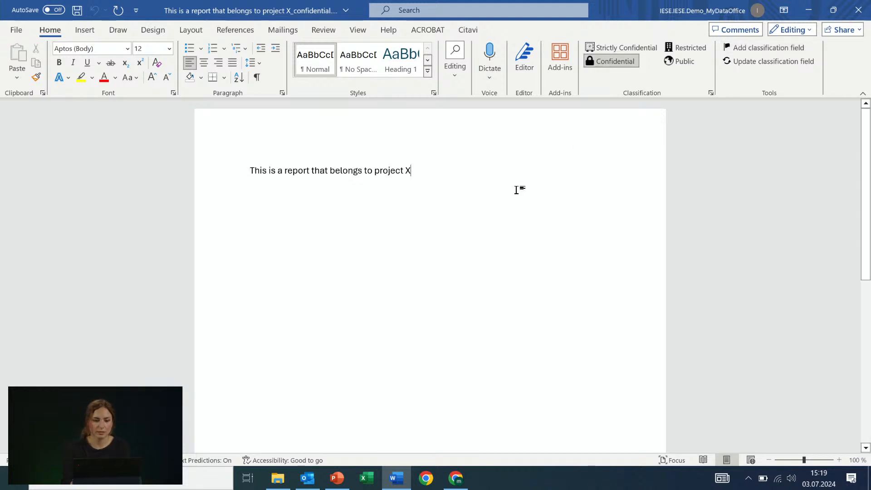
key("Return")
key("Return")
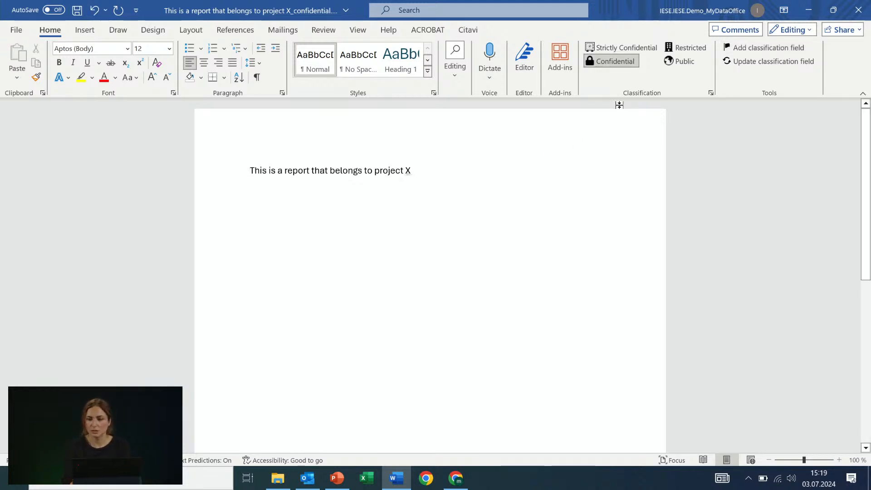
left_click(771, 49)
key("Return")
key("Return")
left_click(804, 45)
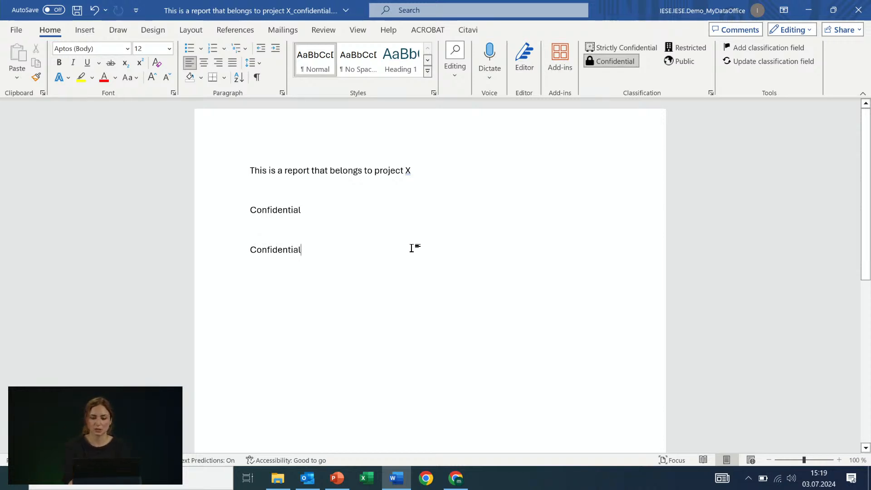
Write "Name, address, IBAN," below the second classification field, leaving a blank line between them
key("ctrl+z")
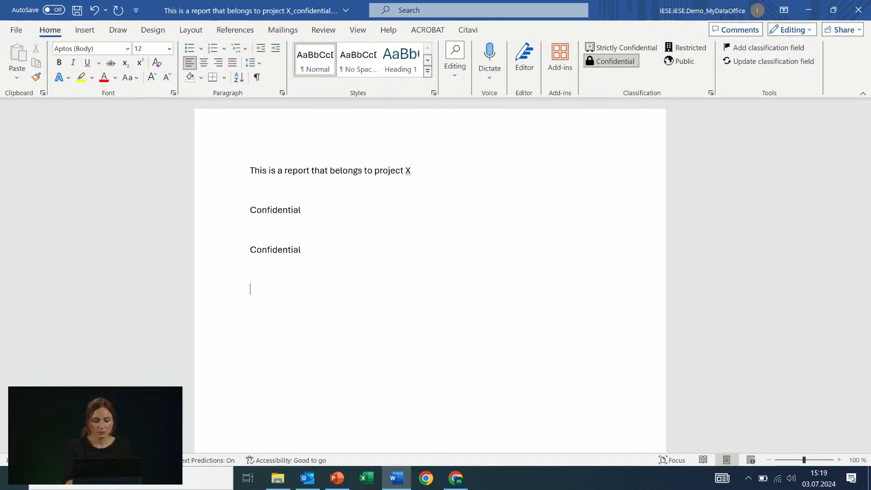
type("e")
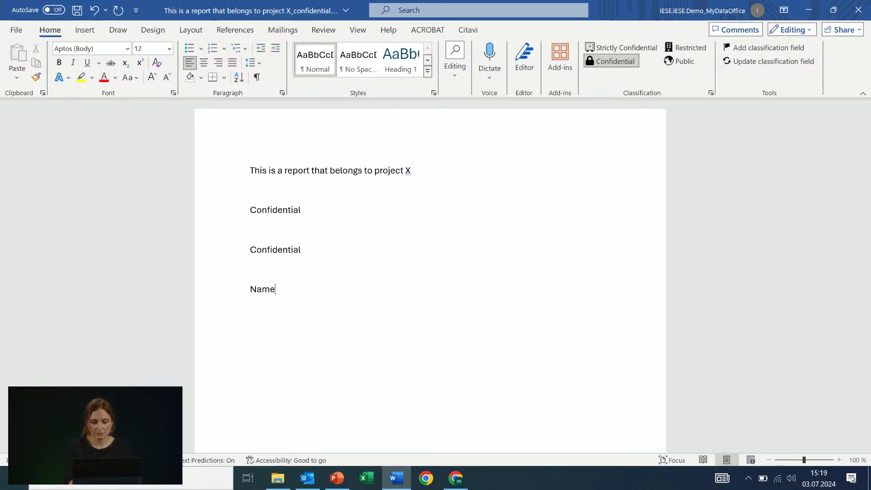
type(": ad")
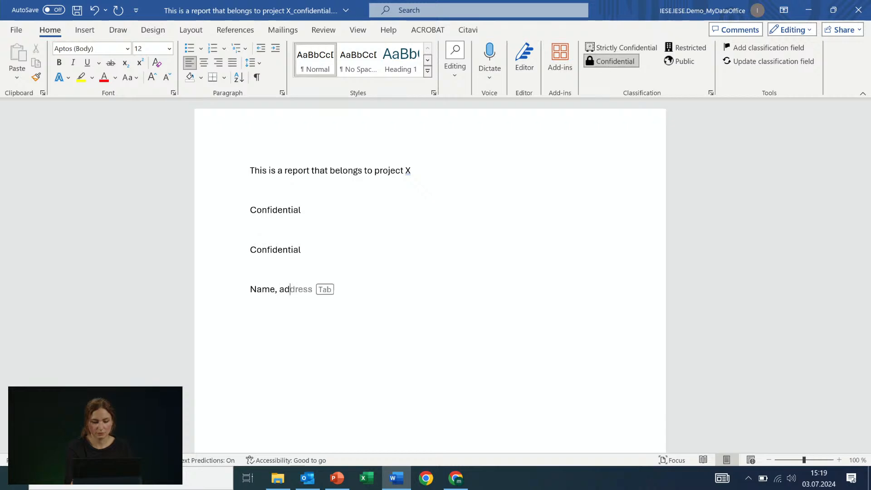
type("dress, IBAN,")
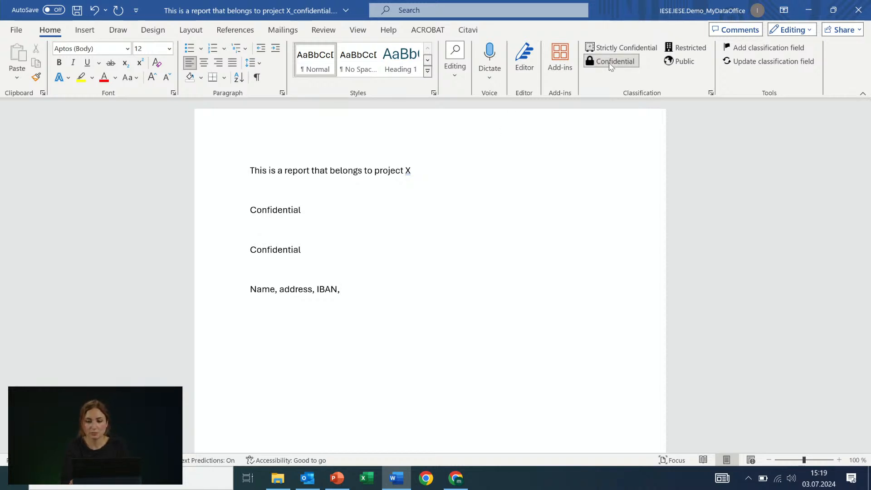
Reclassify the document as Strictly Confidential with the reason "This document includes PII" and save the change
left_click(631, 47)
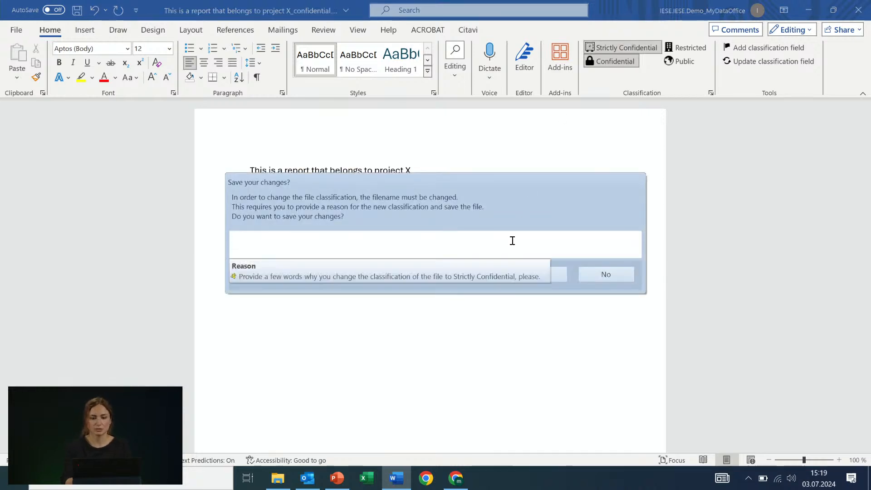
type("This docume")
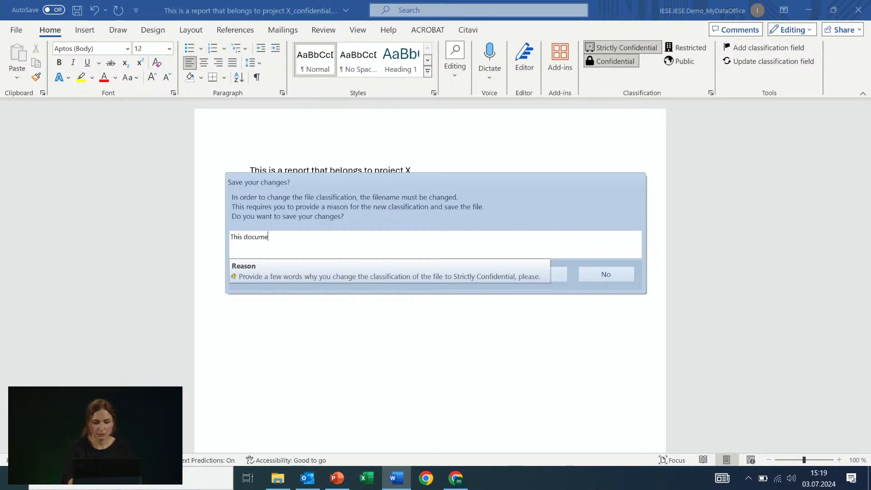
type("nt include")
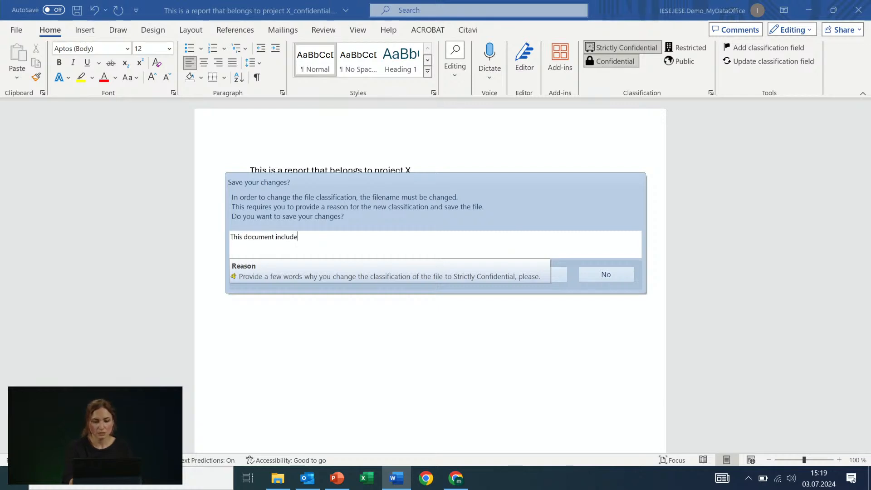
type("s PII")
left_click(553, 275)
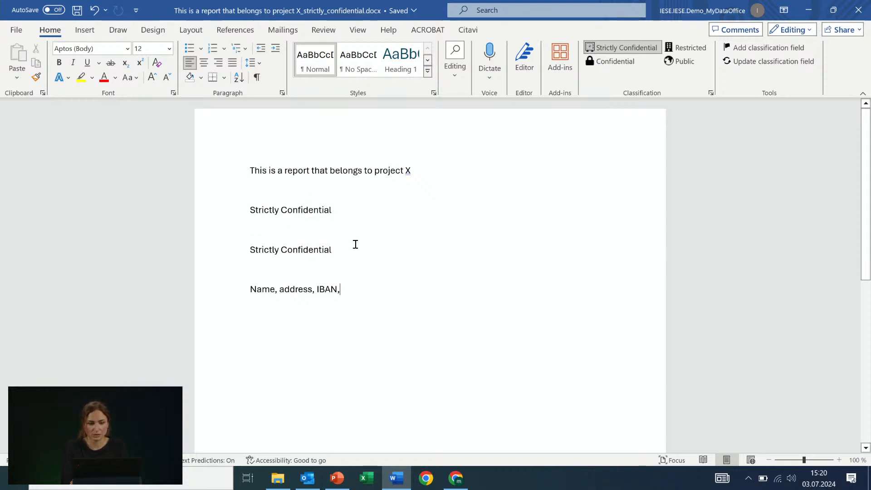
Check the classification history for the Strictly Confidential change and its reason, widening the Reason column, and close the settings
left_click(711, 93)
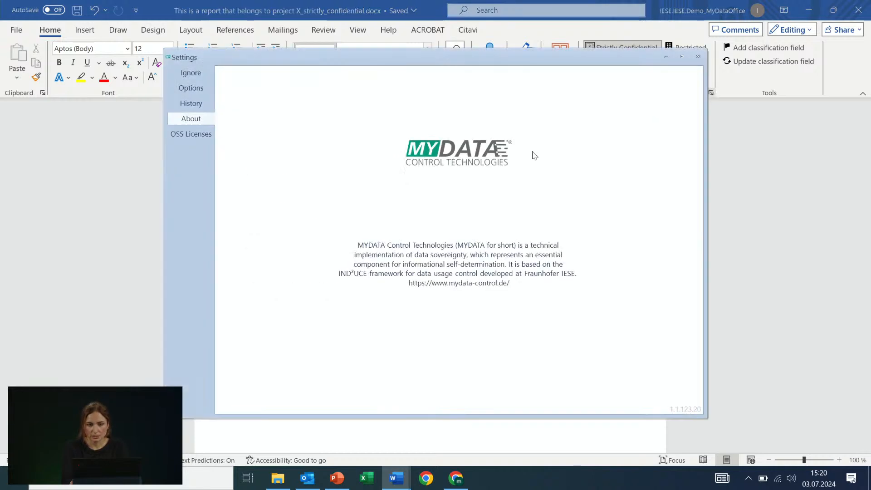
left_click(195, 103)
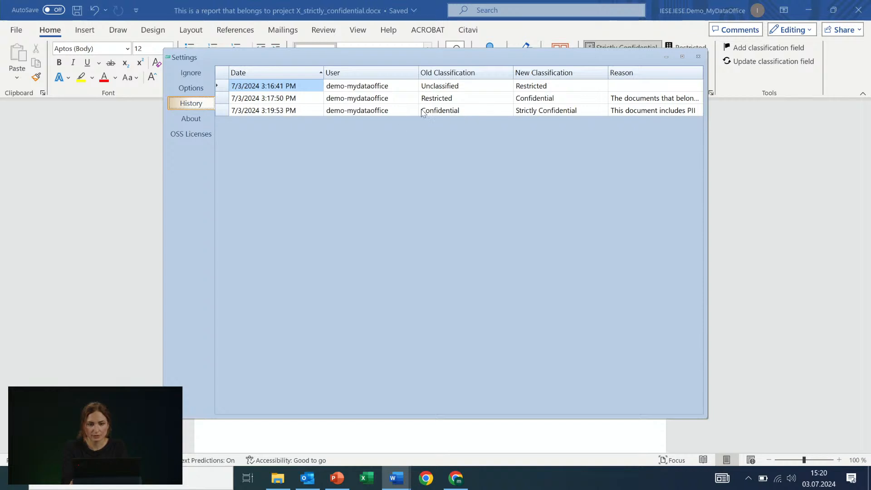
left_click_drag(608, 74, 530, 86)
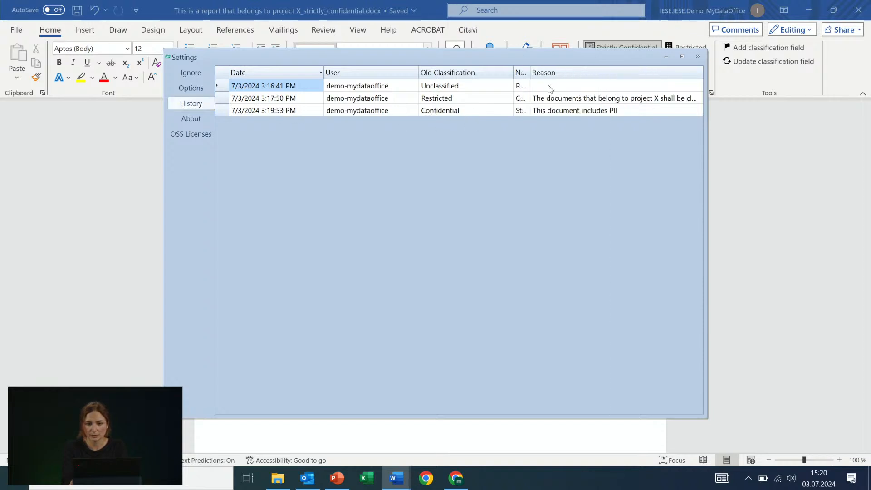
left_click(698, 57)
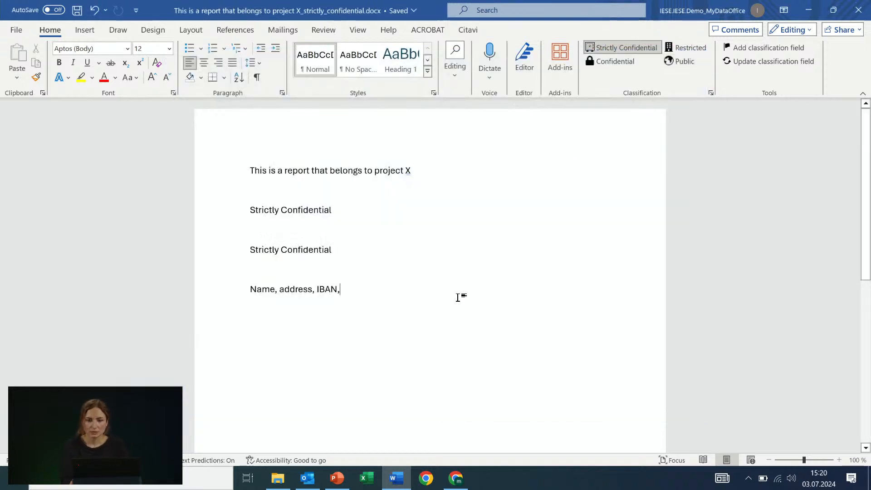
Delete both classification fields and the "Name, address, IBAN," line below the report sentence
left_click_drag(361, 293, 233, 213)
type("Strictly Confidential")
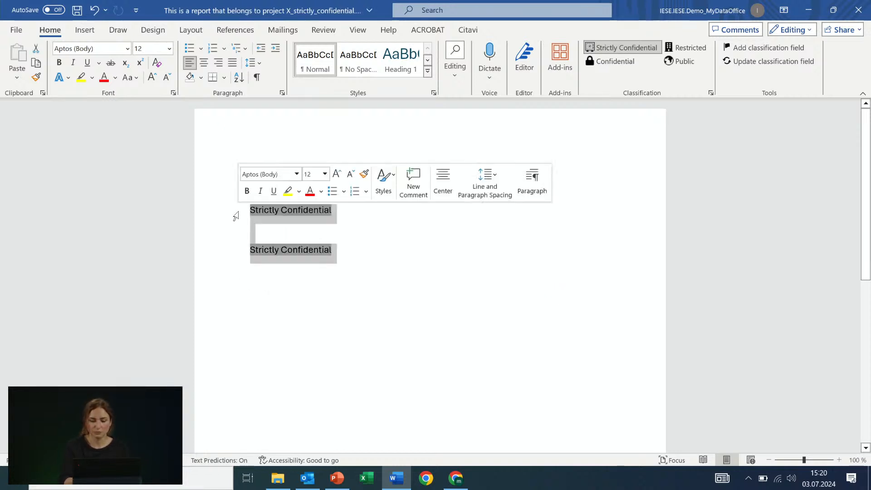
key("Delete")
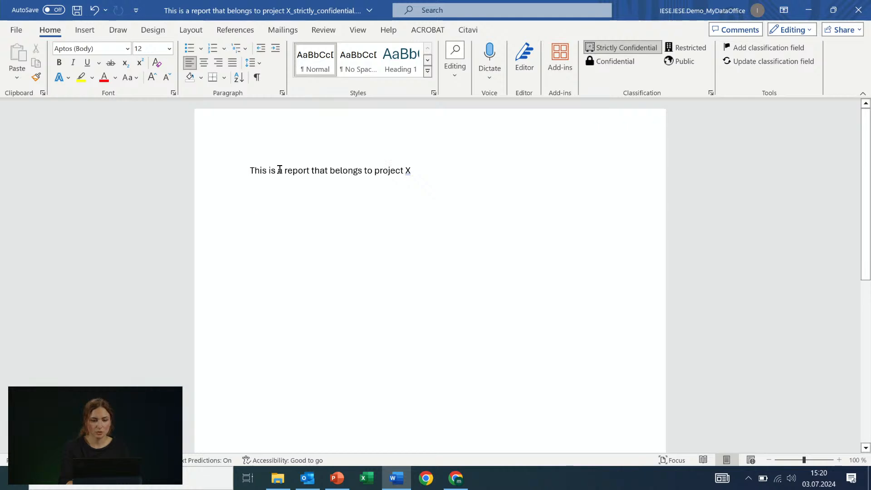
Add the line "Final report" above the sentence about project X
left_click(250, 171)
key("Return")
type("Final report")
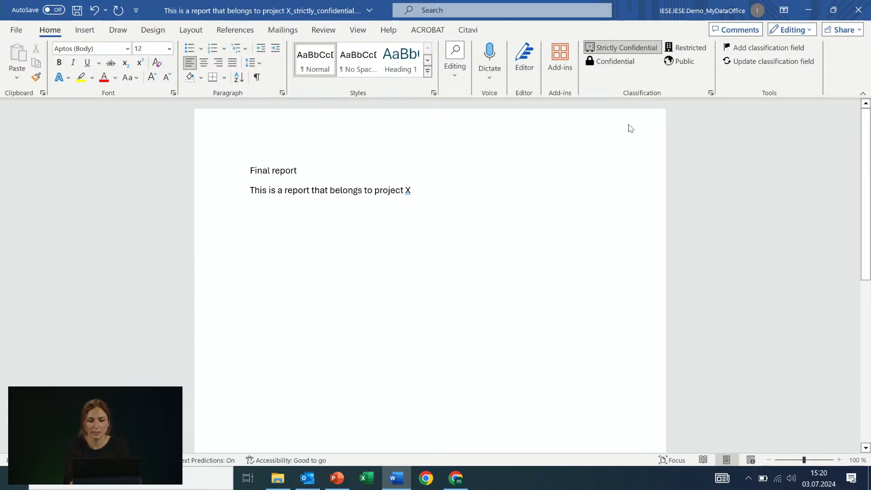
Reclassify the document as Public with the reason "PII is removed and the release process is concluded" and save the change
left_click(683, 63)
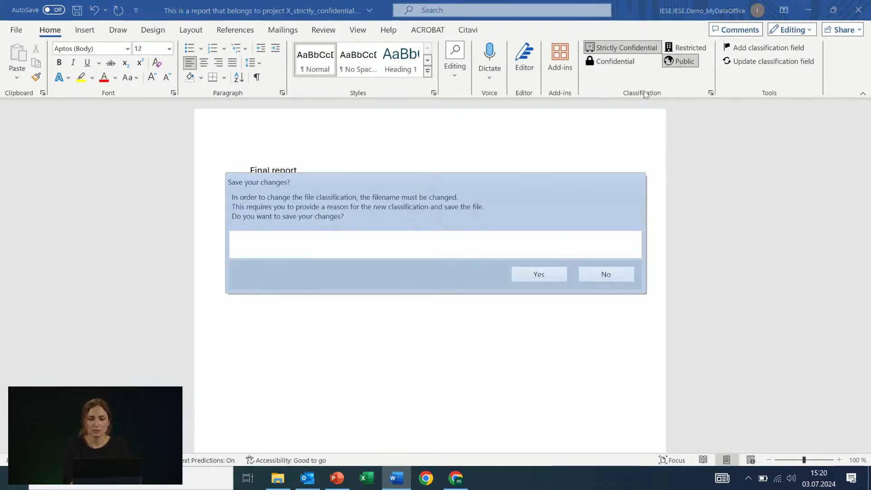
type("P")
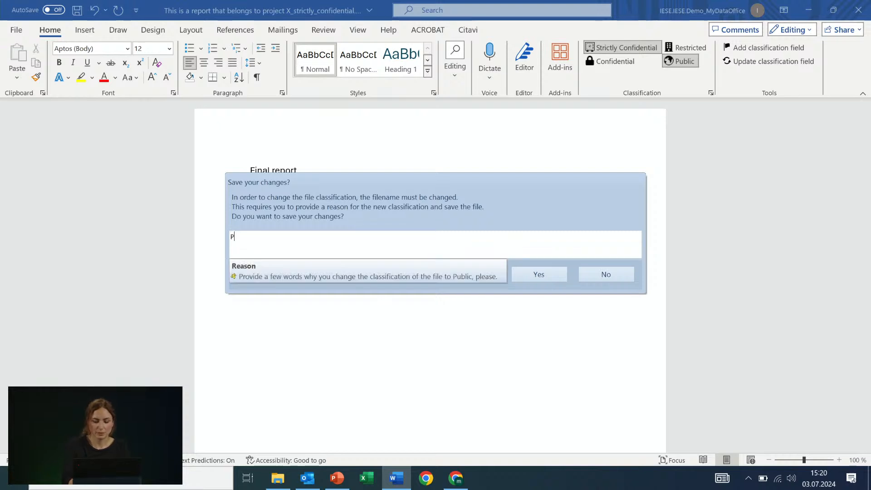
type("lI is ")
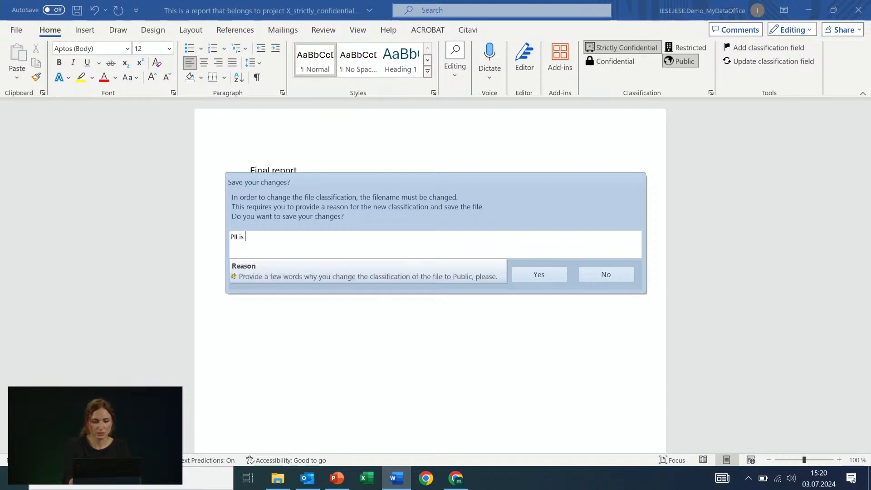
type("removed ")
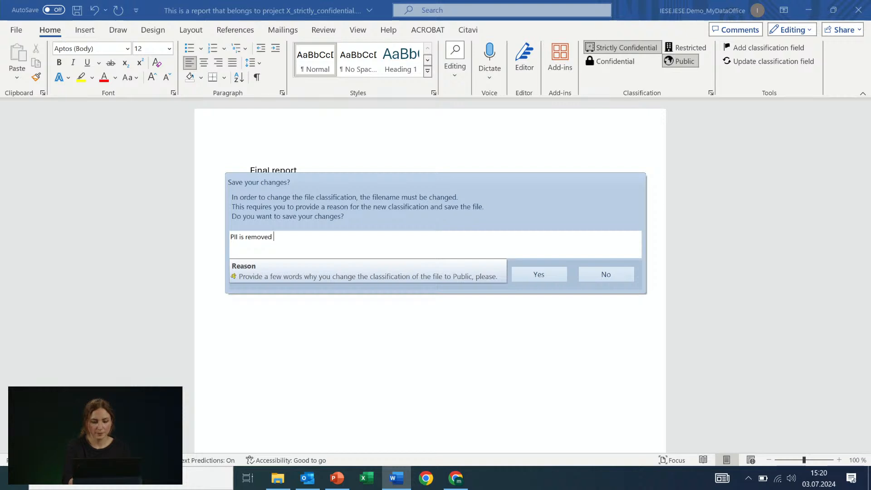
type("and the release")
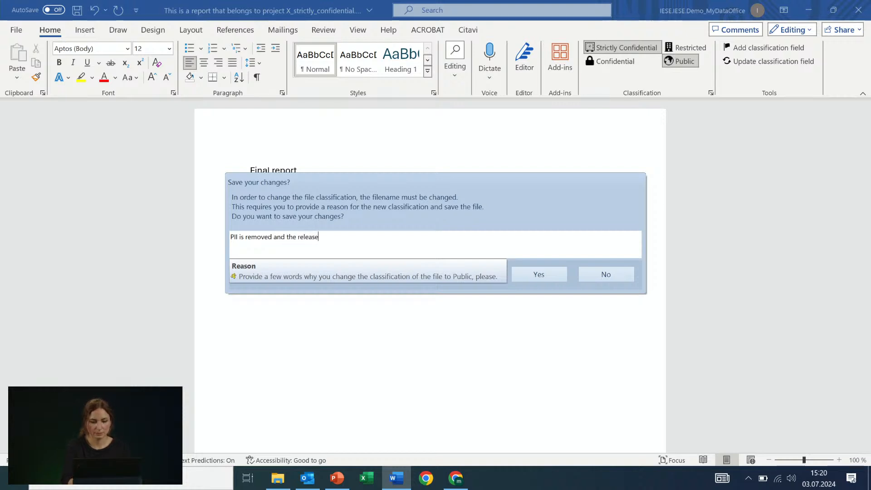
type(" process ")
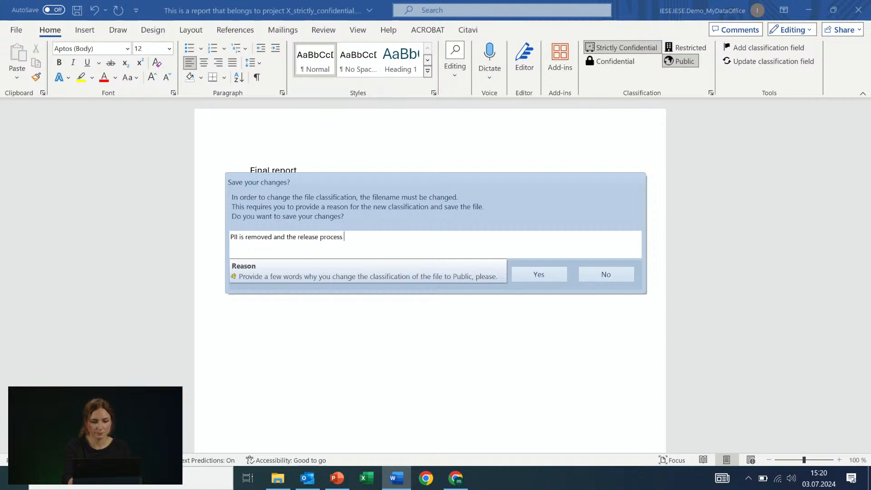
type("is concluded")
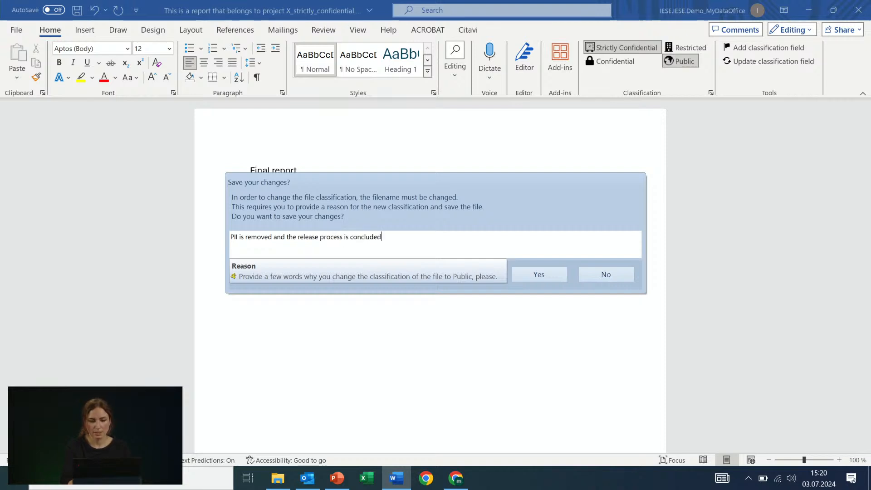
left_click(545, 279)
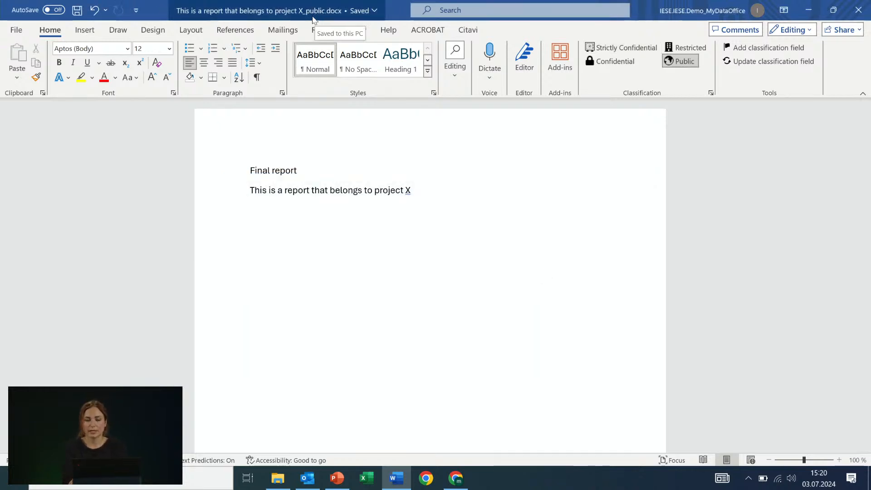
Check the classification history for the Public change and its reason, widening the Reason column, and close the settings
left_click(711, 93)
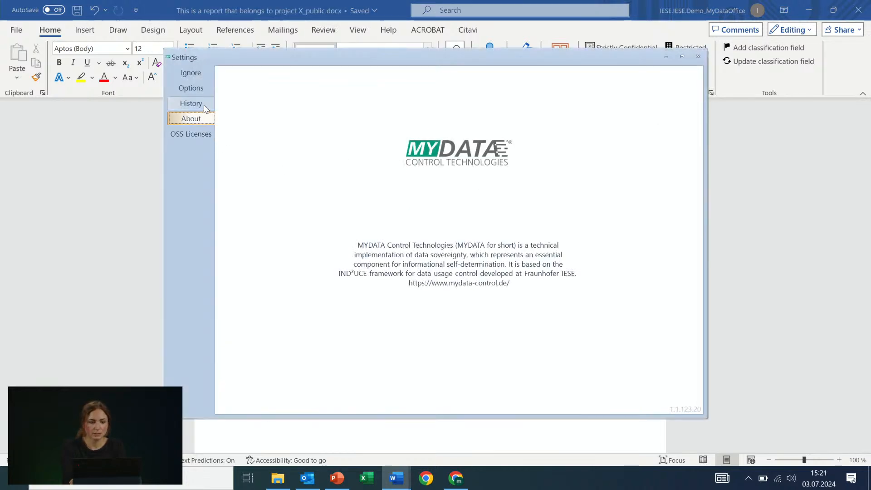
left_click(205, 105)
left_click_drag(606, 72, 557, 73)
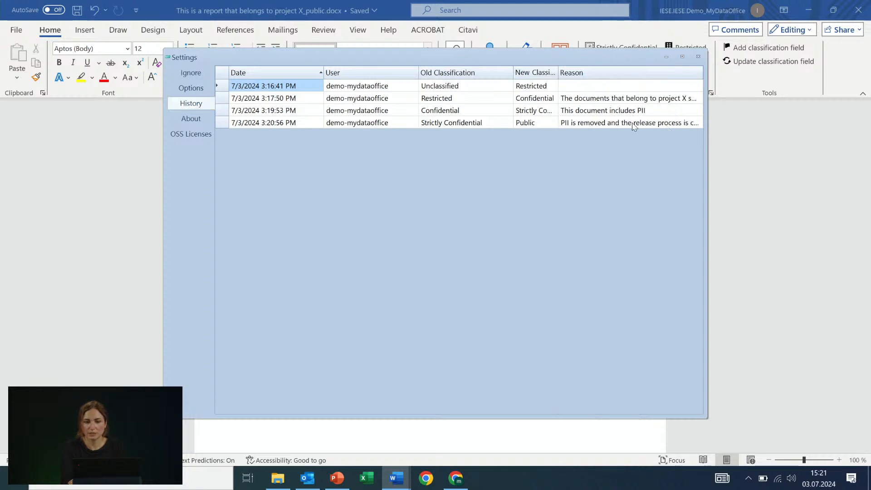
left_click(699, 57)
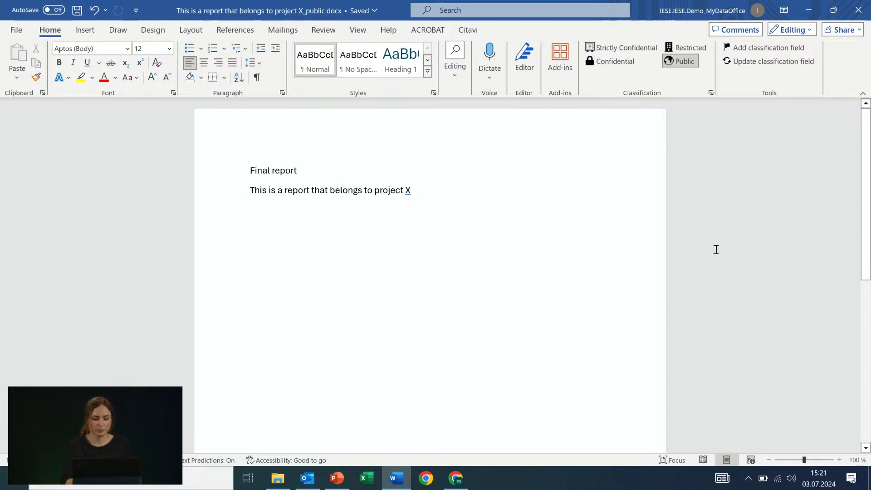
Print the report, agreeing to add a classification label to its header or footer, and close the document
left_click(15, 31)
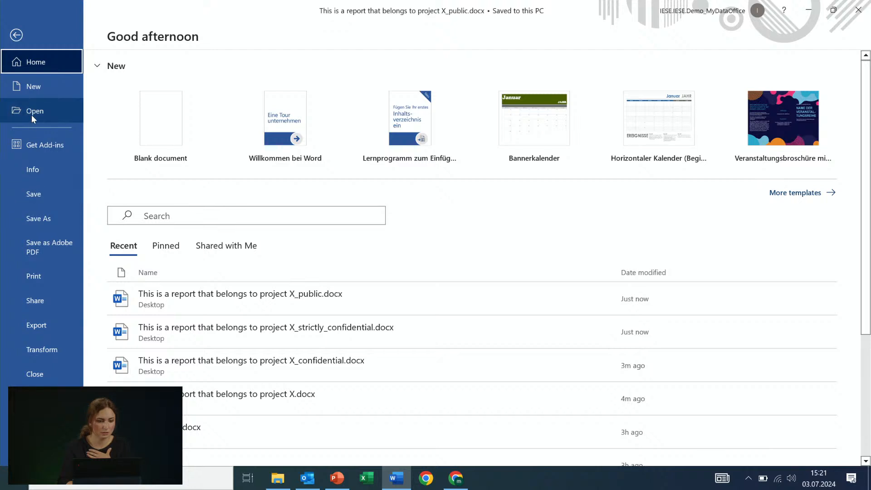
left_click(39, 271)
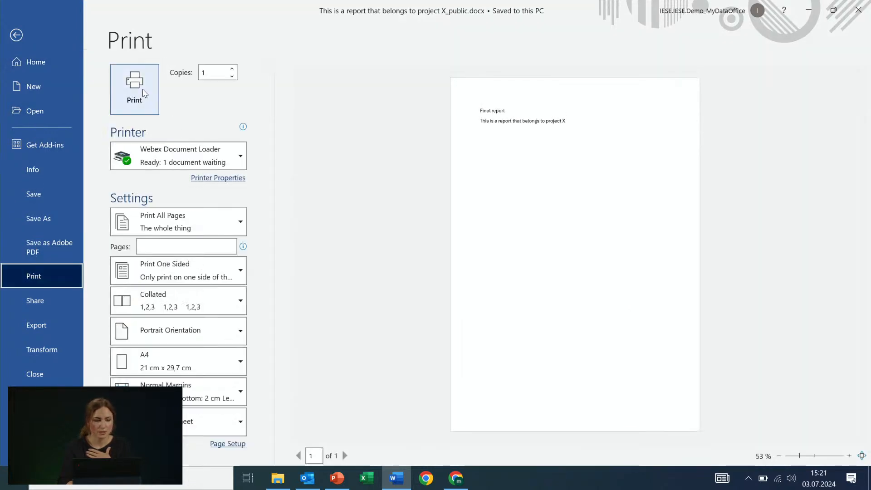
left_click(143, 89)
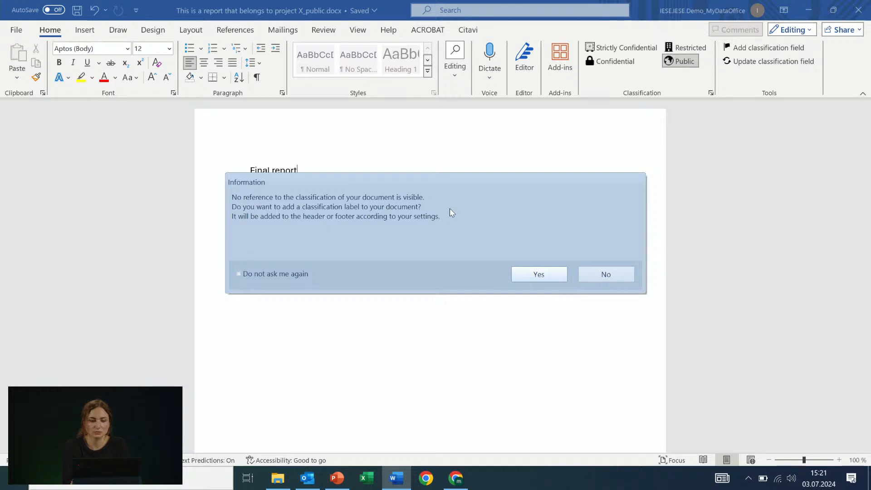
left_click(543, 276)
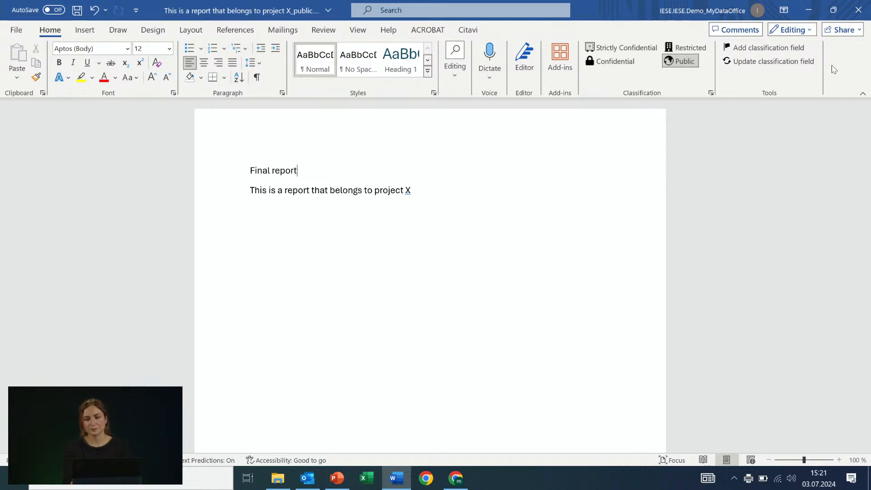
left_click(857, 6)
left_click(444, 325)
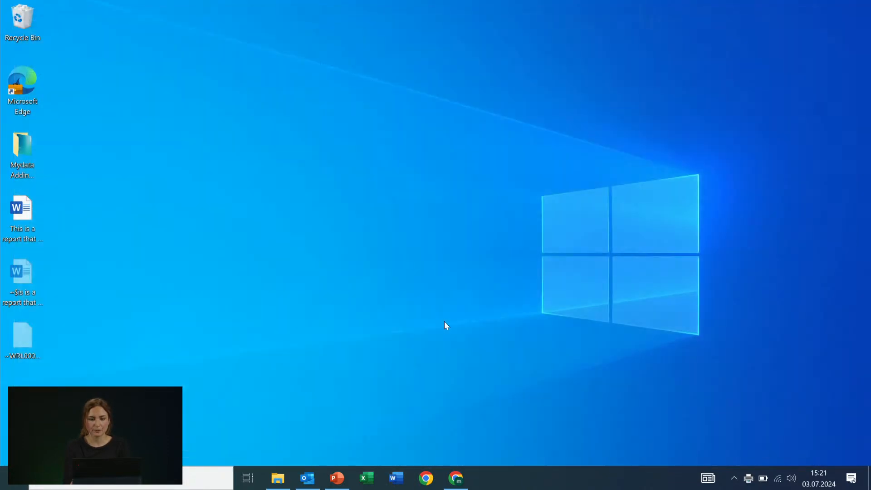
Create a folder named "confidential documents" on the desktop
right_click(334, 173)
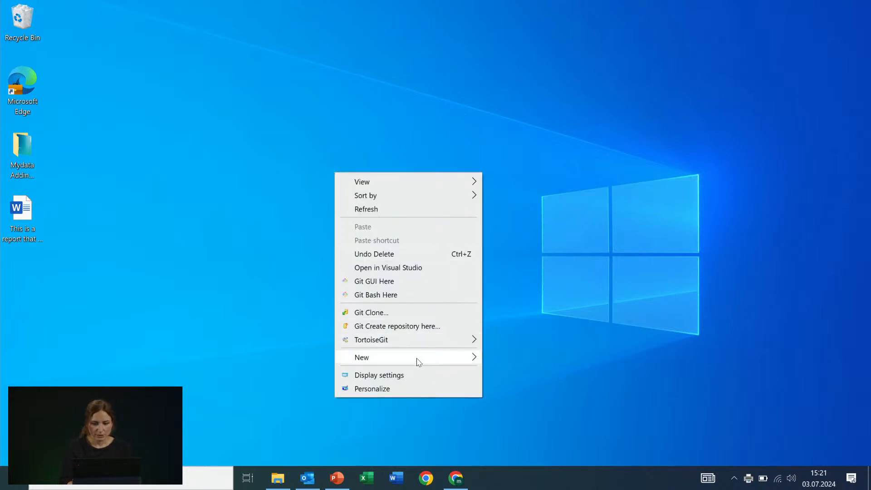
mouse_move(418, 358)
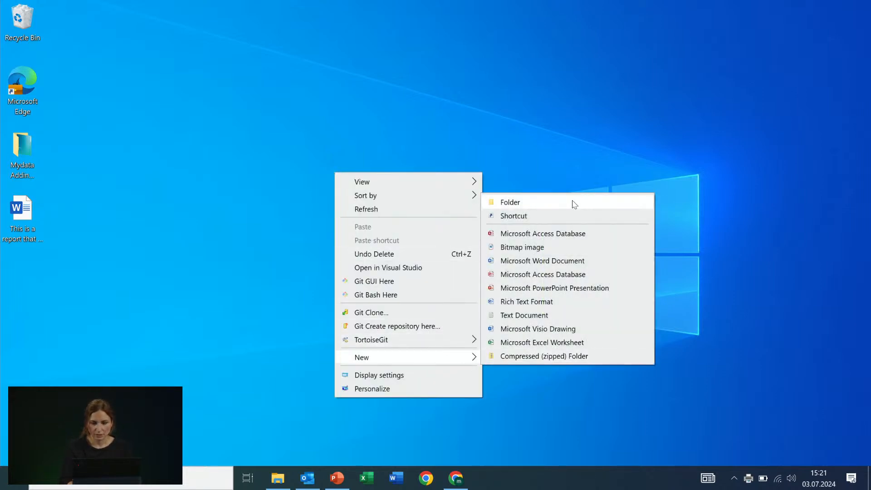
left_click(574, 203)
type("confidential documents")
key("Return")
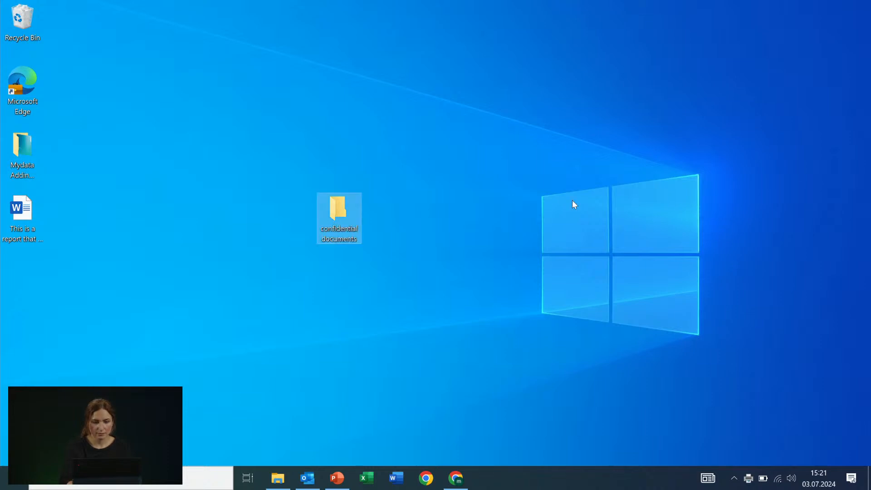
Create a PowerPoint presentation named presentation.pptx inside the "confidential documents" folder
double_click(347, 216)
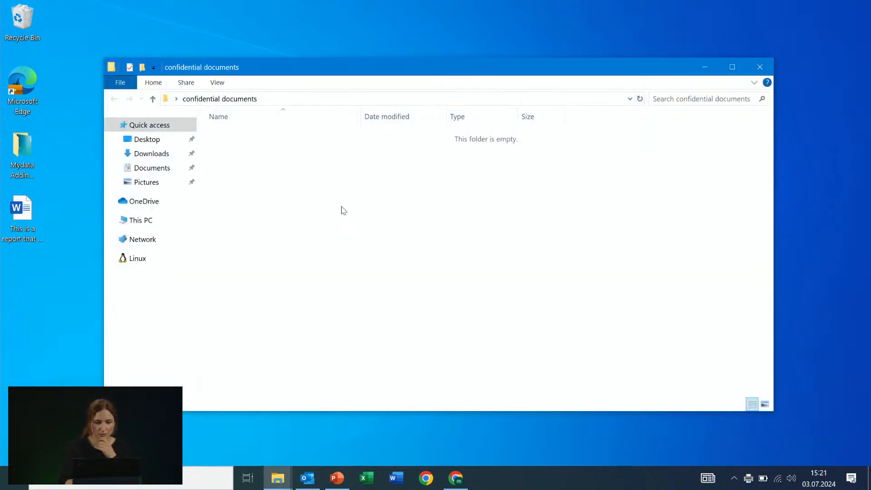
right_click(344, 210)
mouse_move(469, 443)
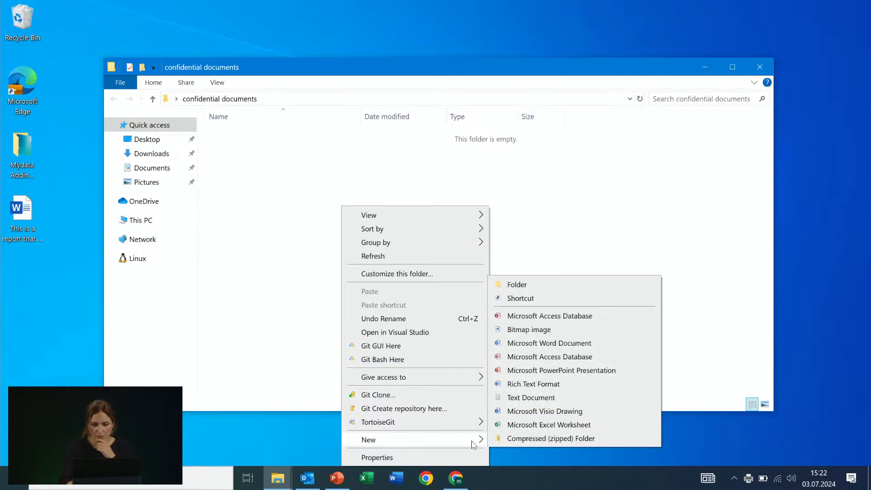
left_click(568, 371)
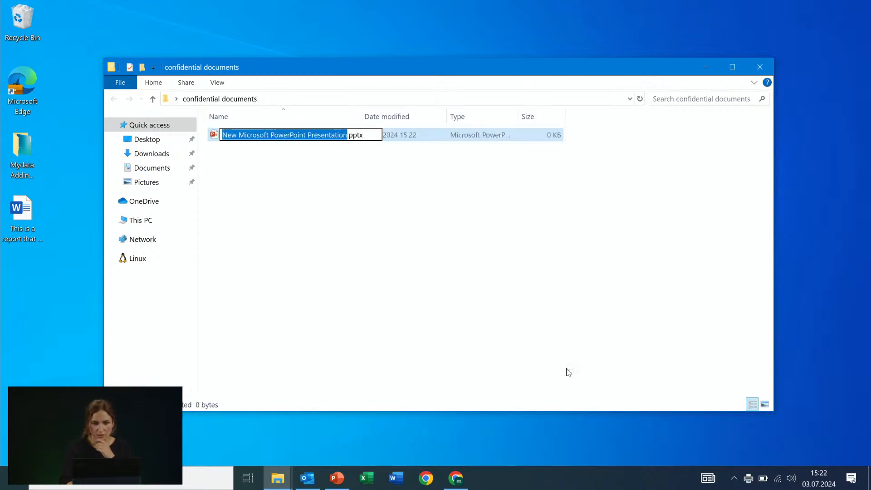
type("presen")
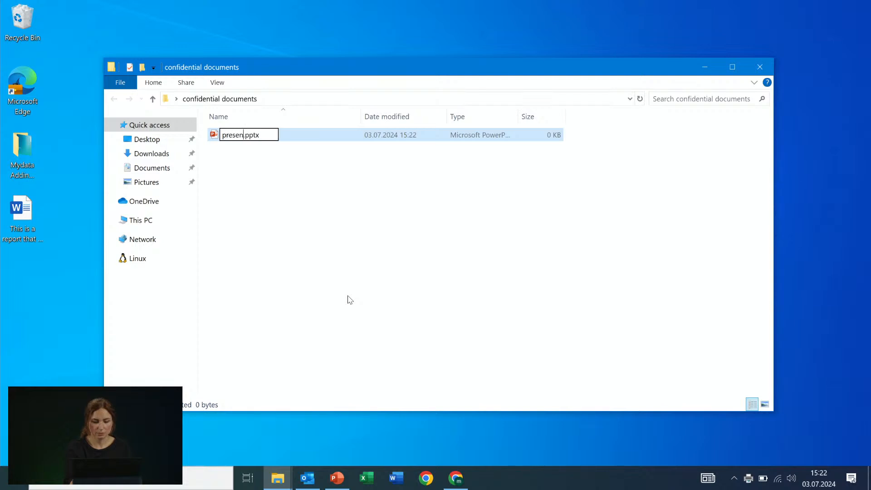
type("tation")
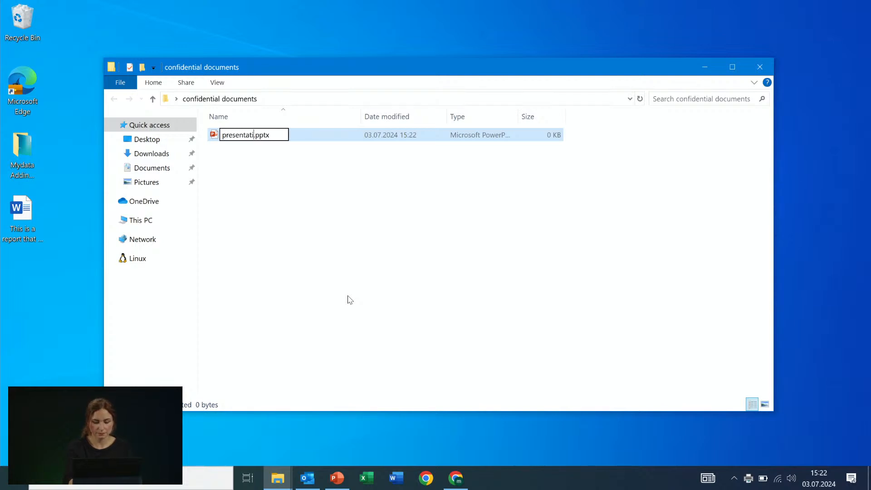
key("Return")
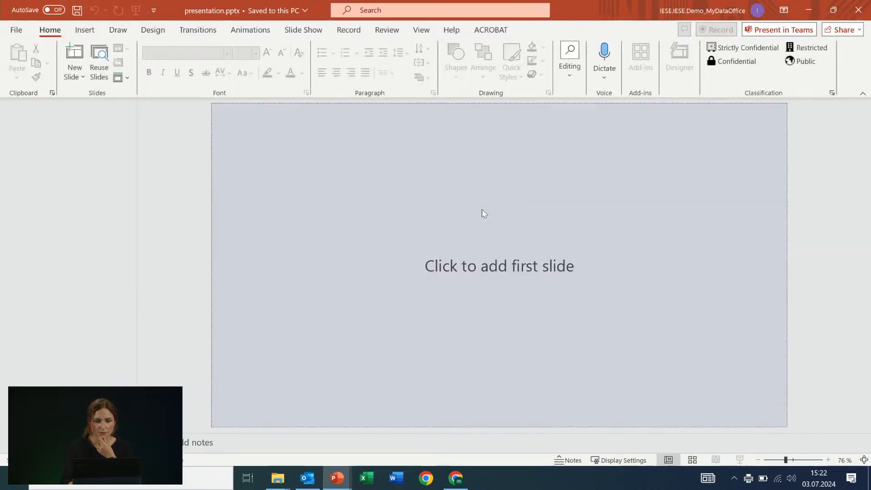
Add the first slide to the presentation and place the cursor in its title placeholder
left_click(468, 238)
left_click(459, 231)
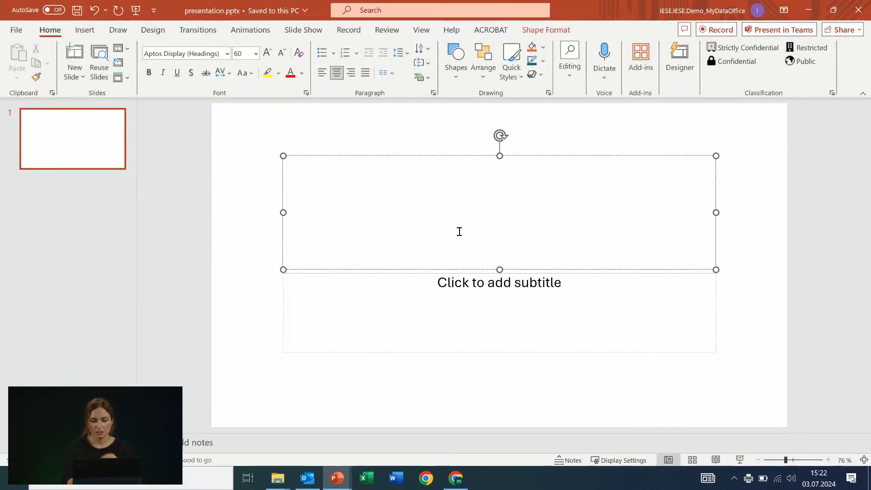
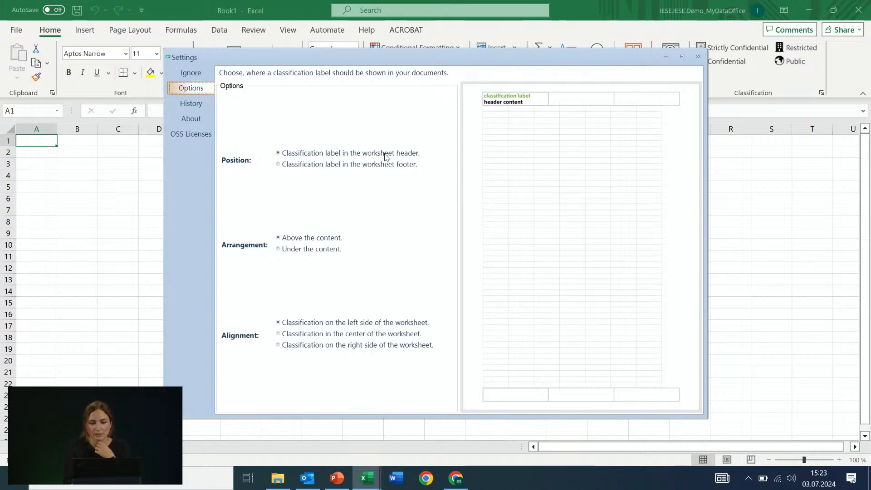
Set the classification label to appear in the worksheet footer, under the content and on the right side, and close the settings
left_click(366, 165)
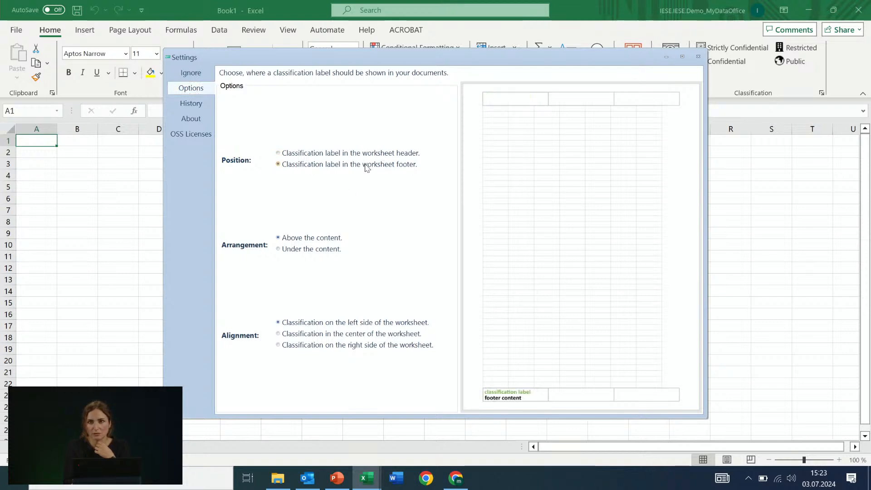
left_click(303, 251)
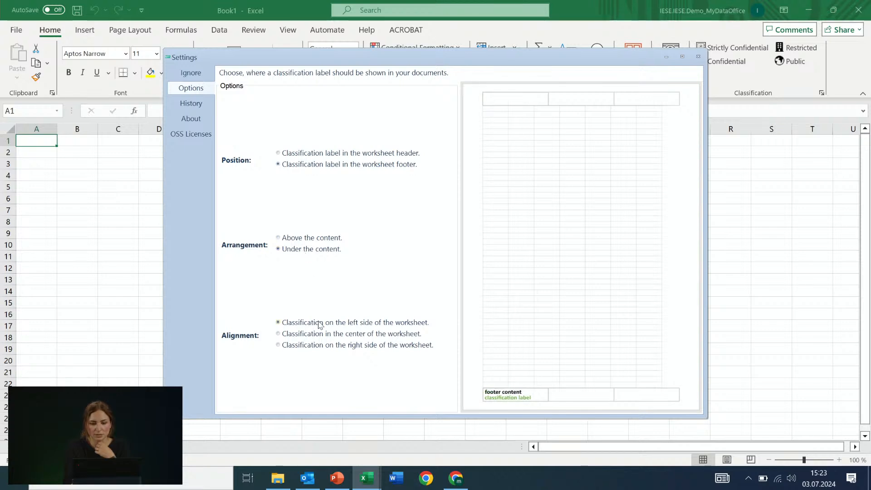
left_click(323, 335)
left_click(324, 346)
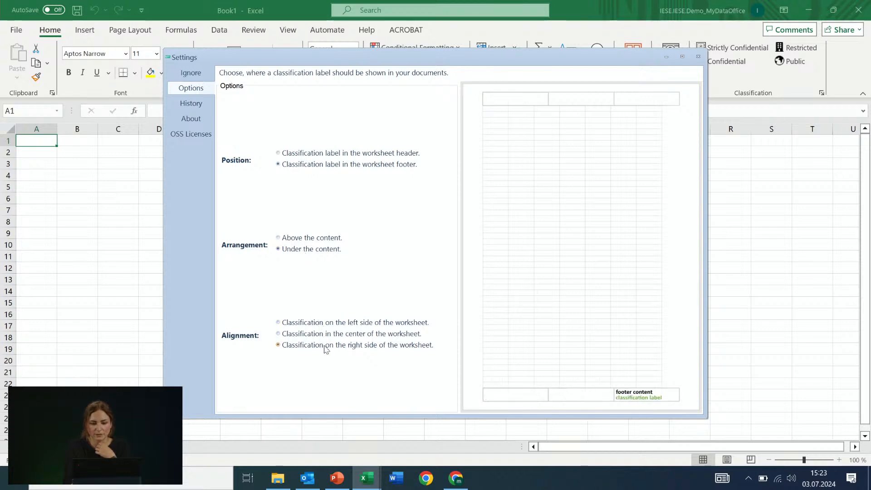
left_click(346, 156)
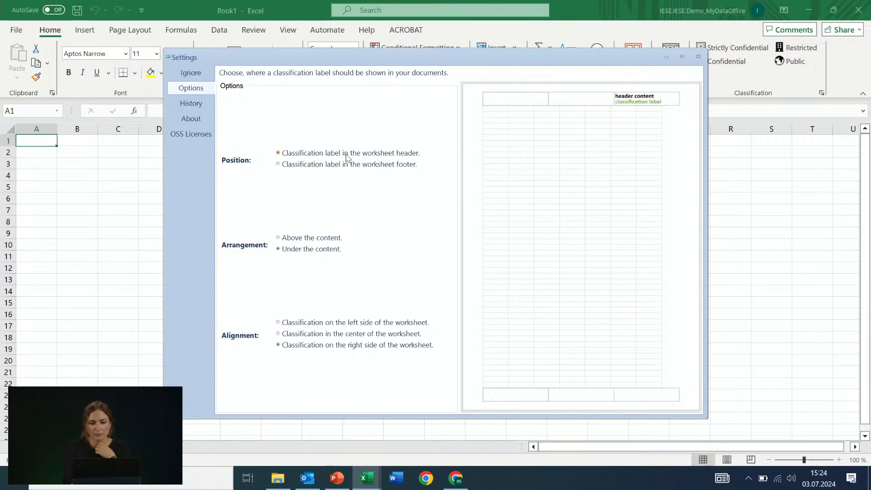
left_click(389, 165)
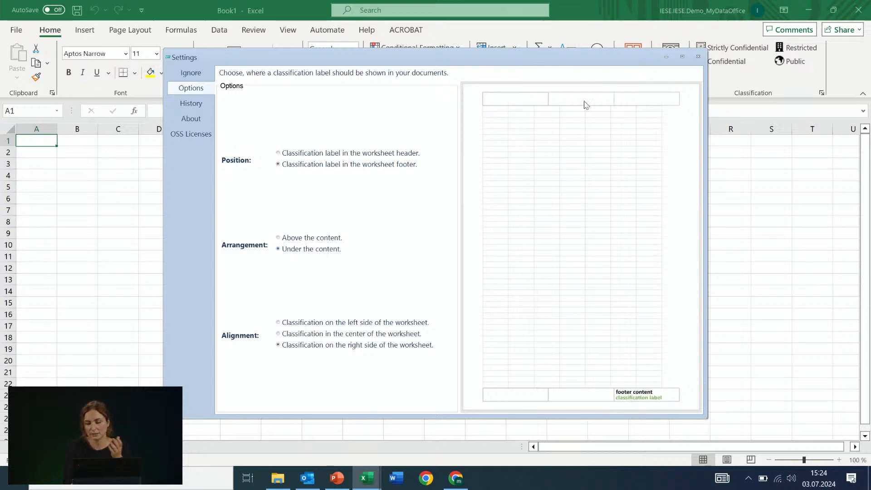
left_click(697, 58)
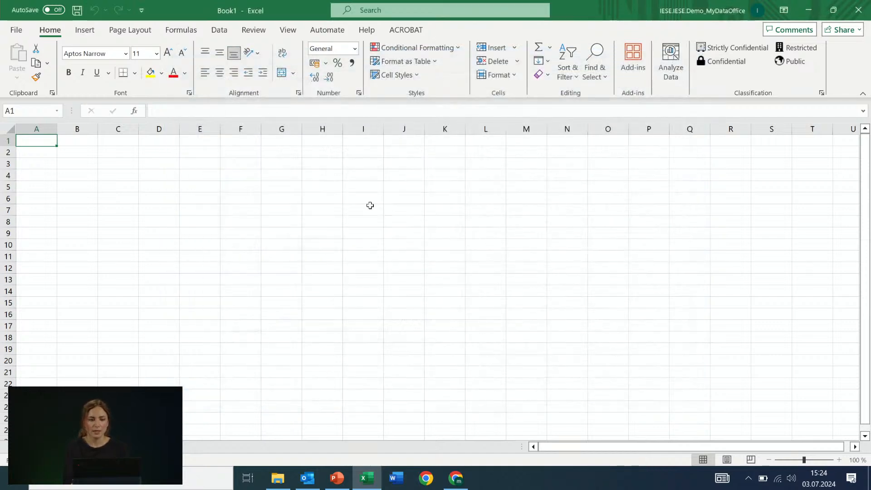
type("123")
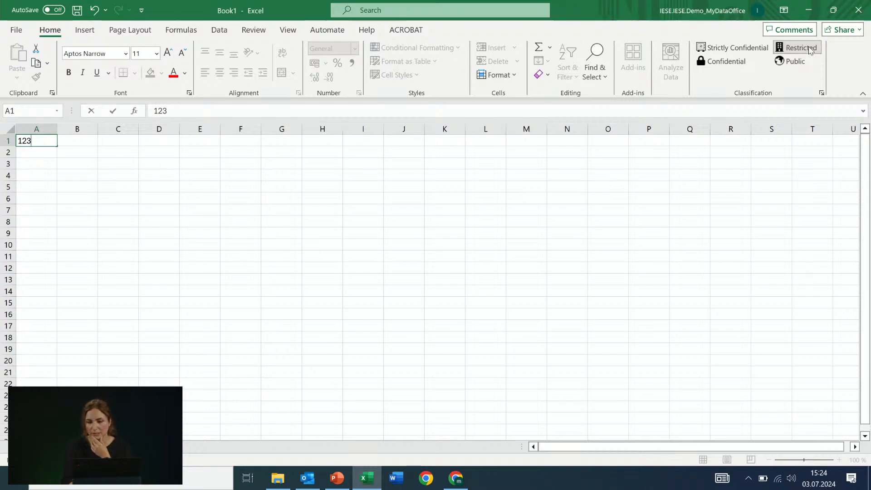
left_click(811, 50)
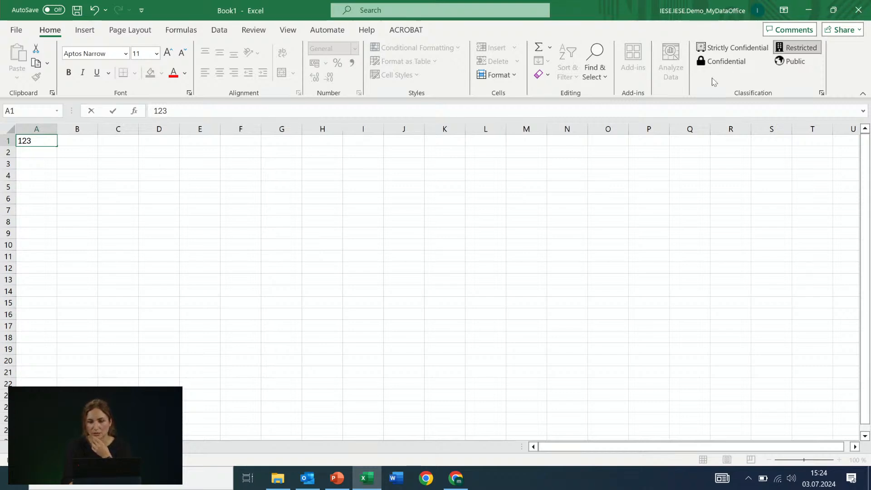
left_click(857, 12)
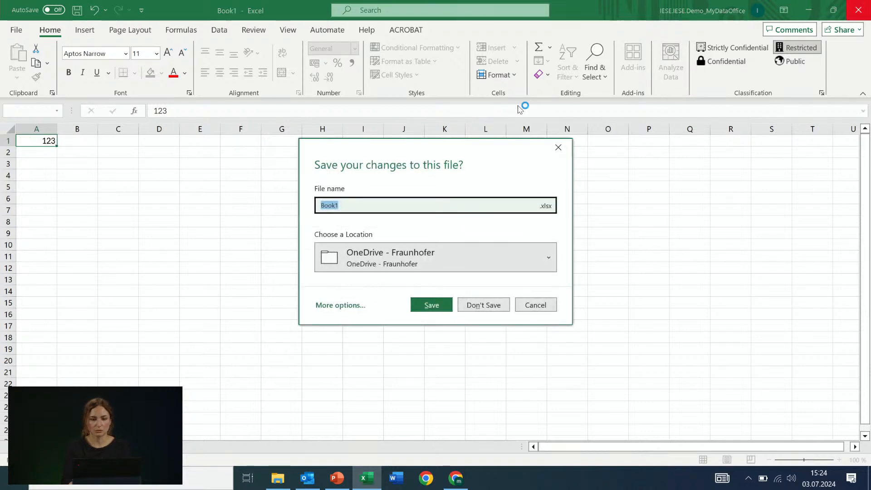
left_click(432, 305)
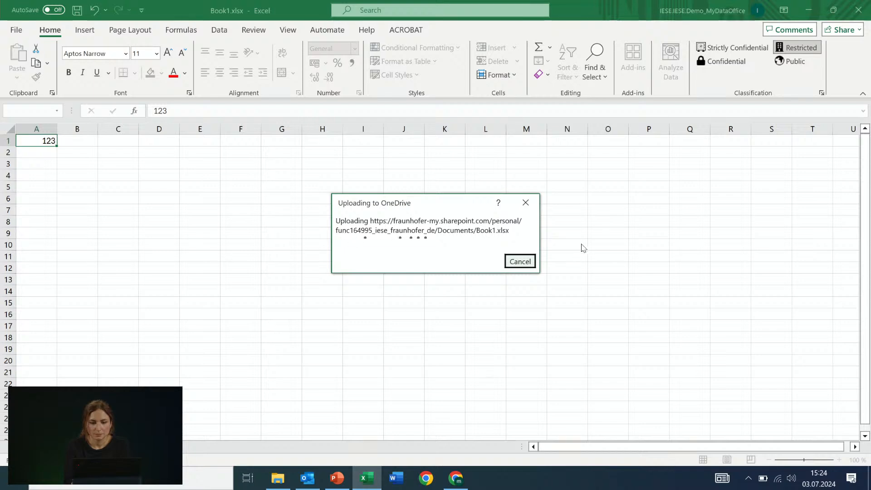
left_click(521, 262)
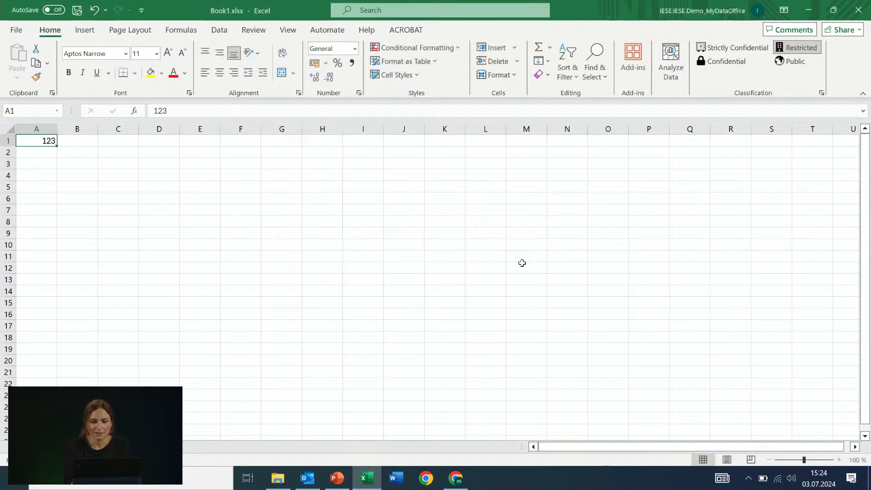
left_click(858, 14)
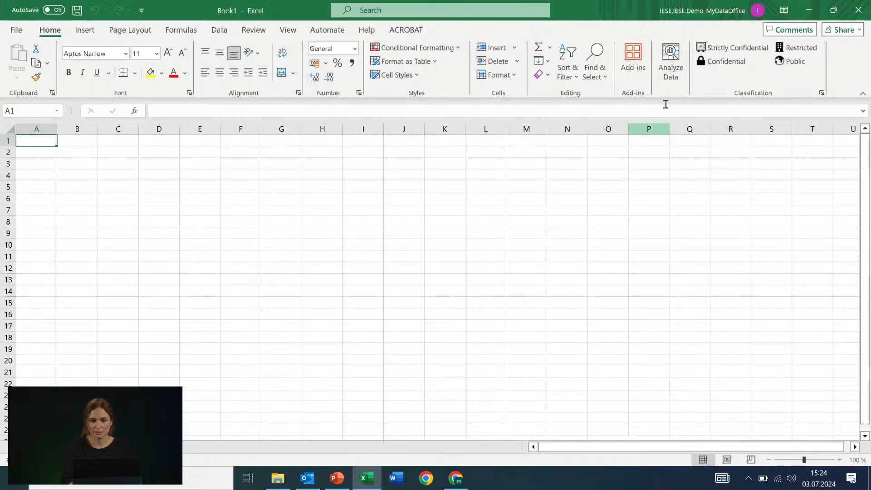
Classify the new workbook as Restricted, enter 123 in cell A1, and save it to the Desktop as Book1.xlsx
left_click(798, 47)
type("123")
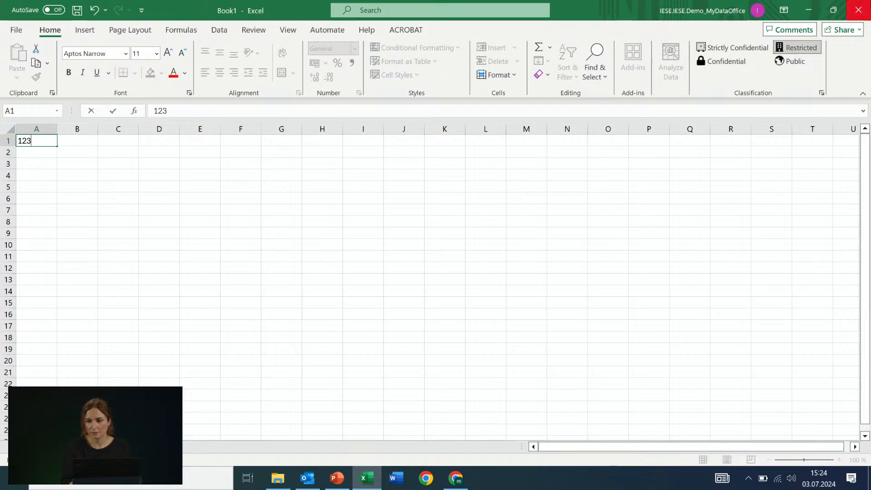
left_click(862, 7)
left_click(406, 270)
left_click(393, 355)
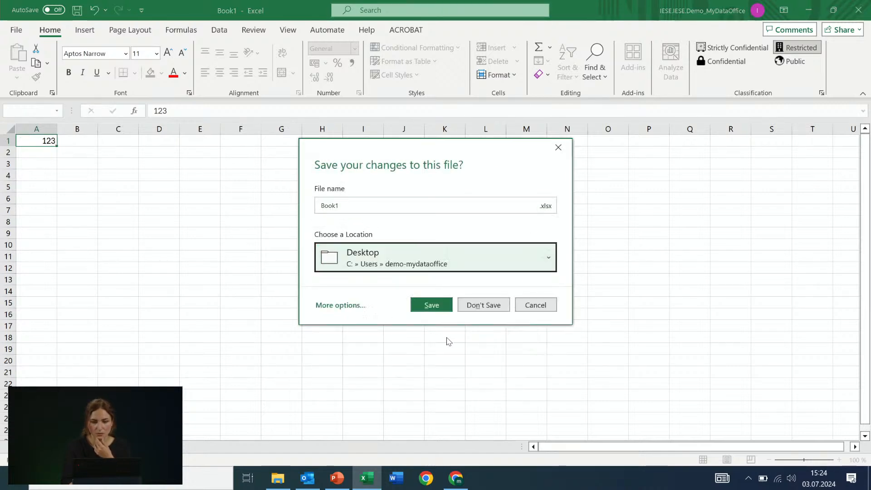
left_click(447, 304)
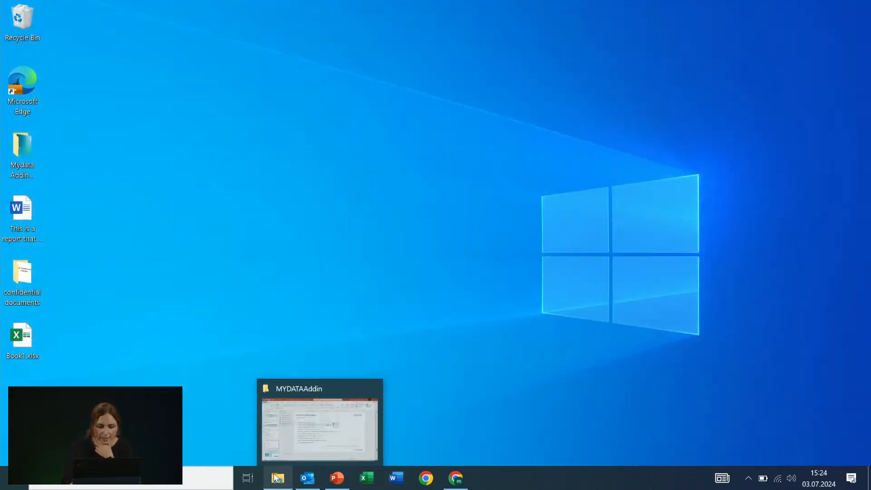
Switch to Outlook and review the MYDATA add-in's automatic support and domain settings
left_click(307, 479)
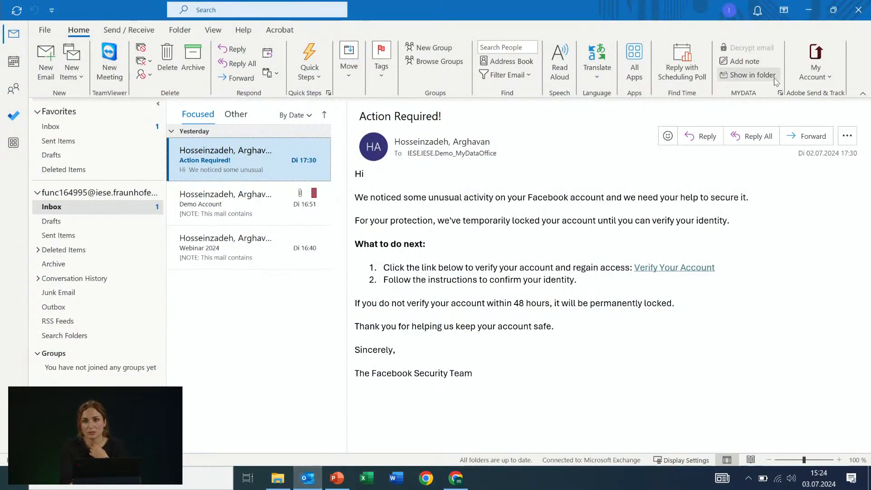
left_click(748, 74)
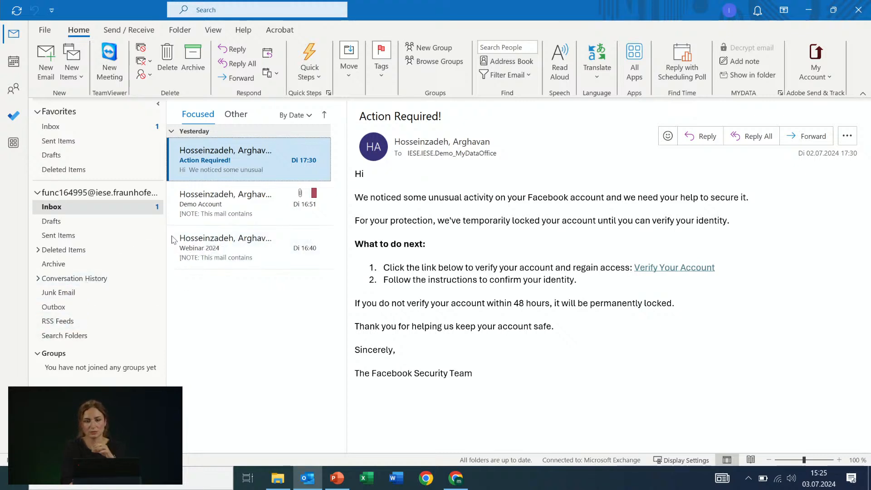
left_click(781, 94)
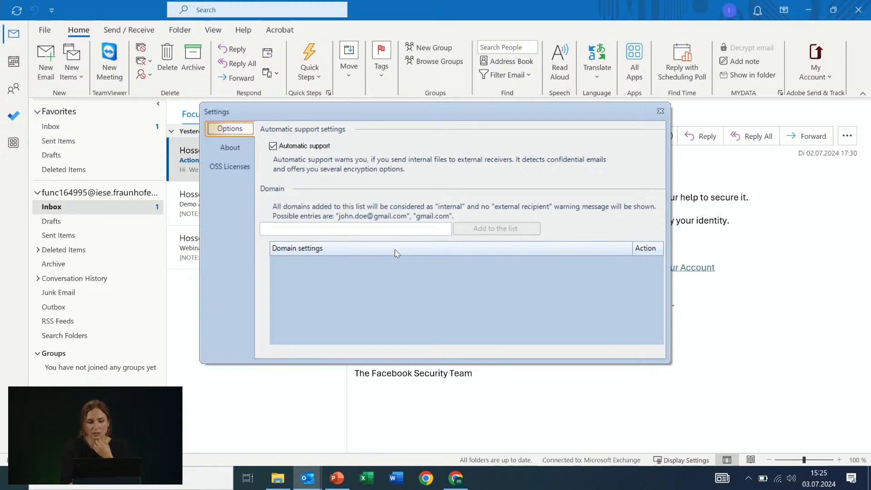
left_click(385, 229)
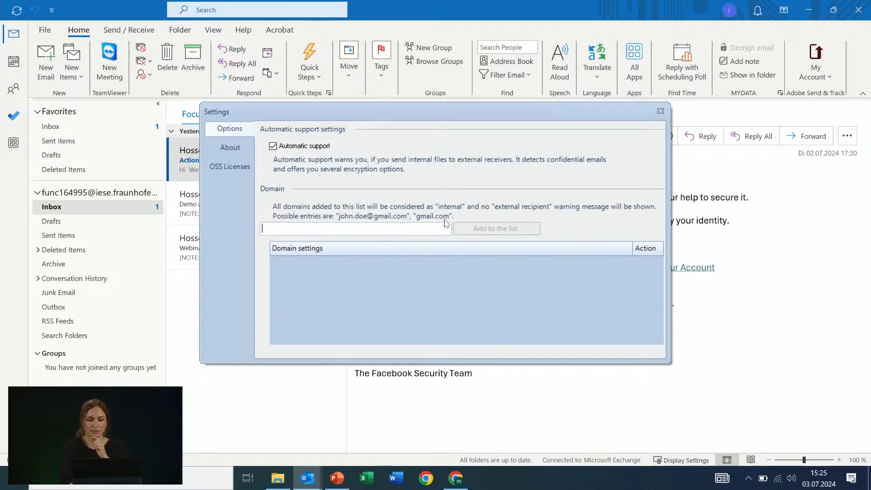
left_click(661, 111)
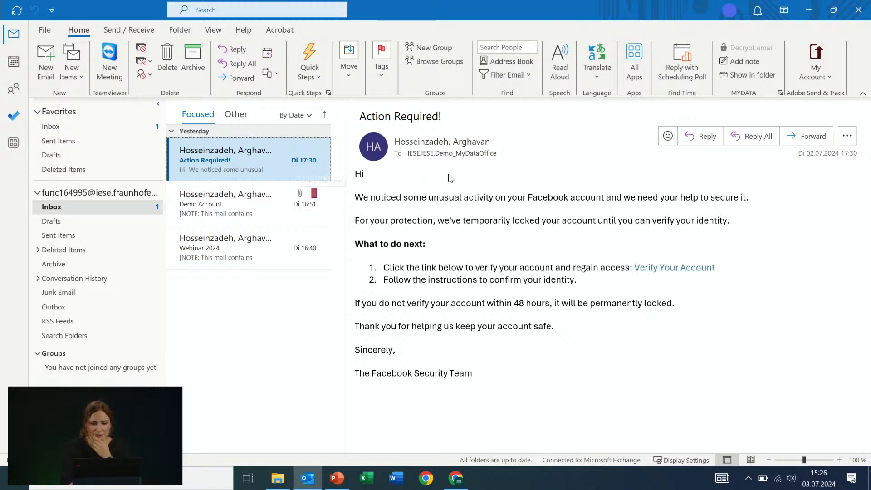
Inspect the target address of the "Verify Your Account" link in the "Action Required!" email without following it
left_click(473, 376)
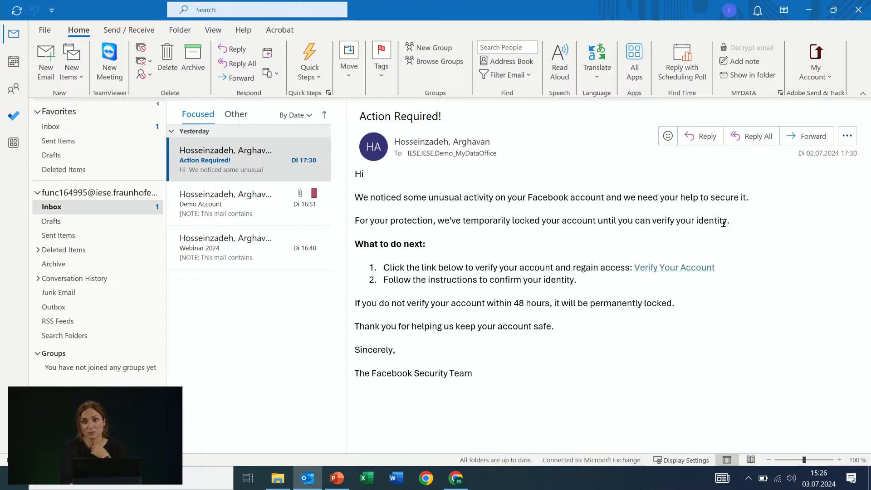
mouse_move(678, 271)
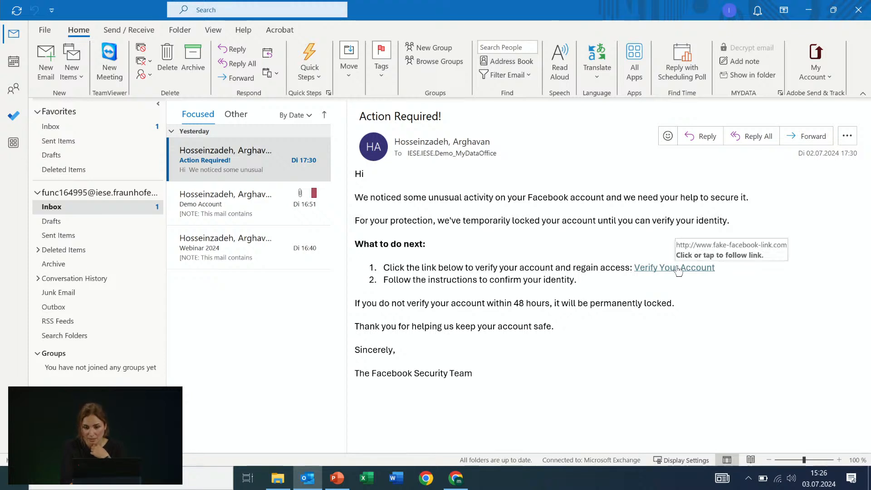
right_click(678, 271)
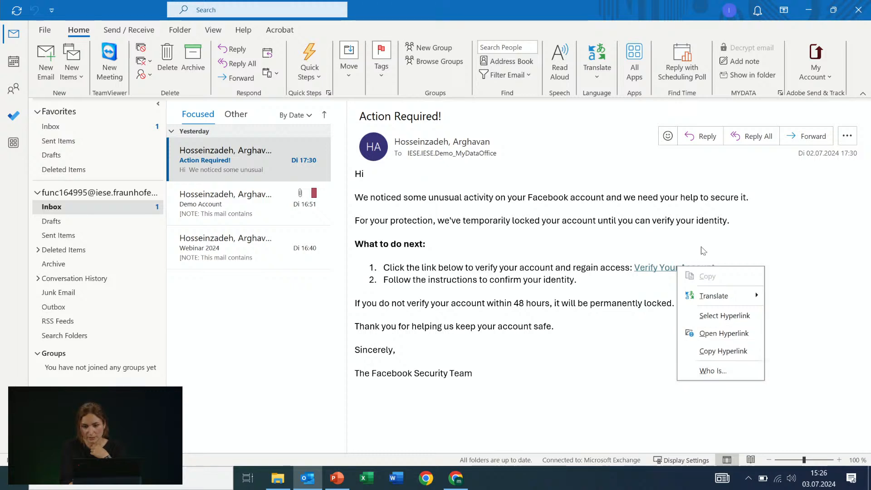
left_click(703, 248)
mouse_move(689, 274)
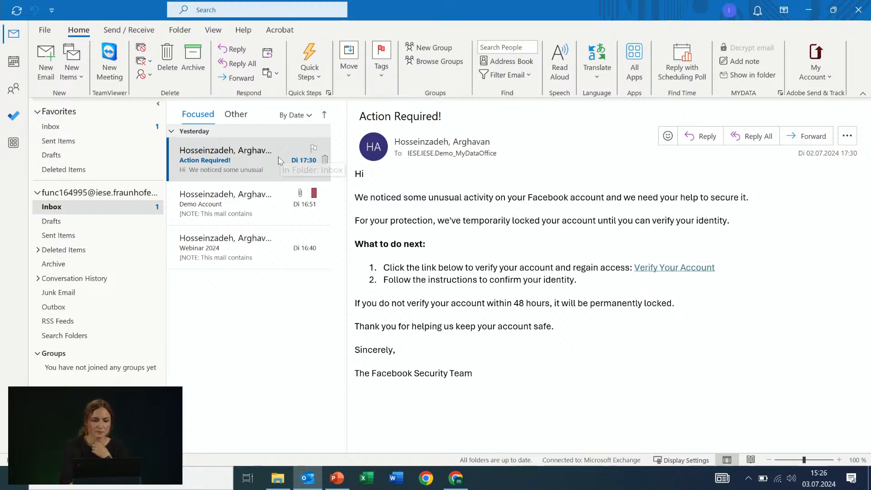
Open the "Action Required!" email in its own window, report it as suspicious to the security officer, and close it
left_click(240, 161)
double_click(240, 161)
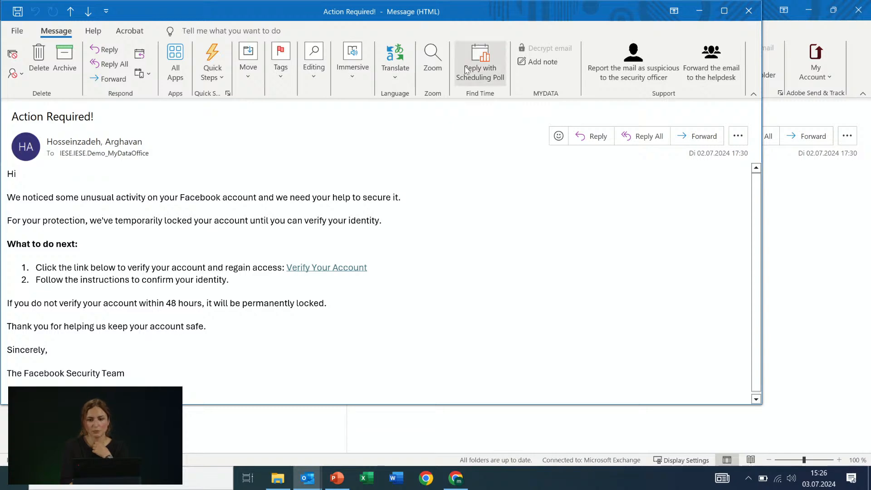
left_click_drag(524, 16, 573, 26)
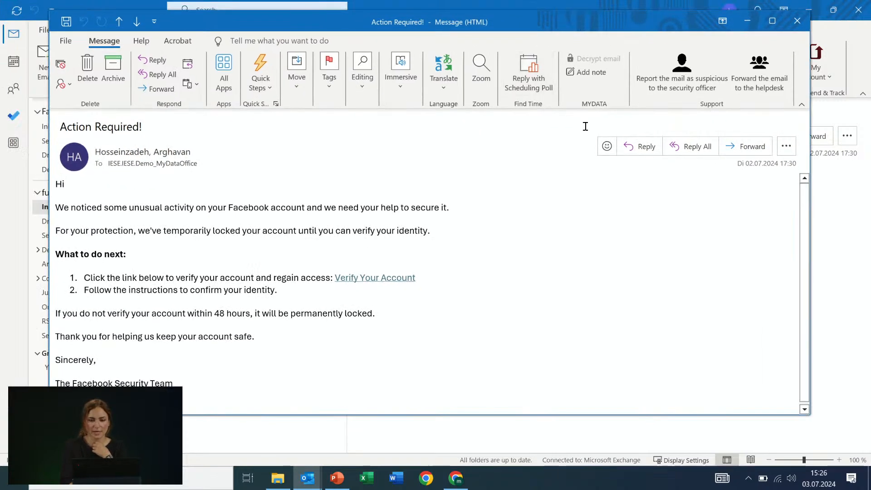
left_click(692, 75)
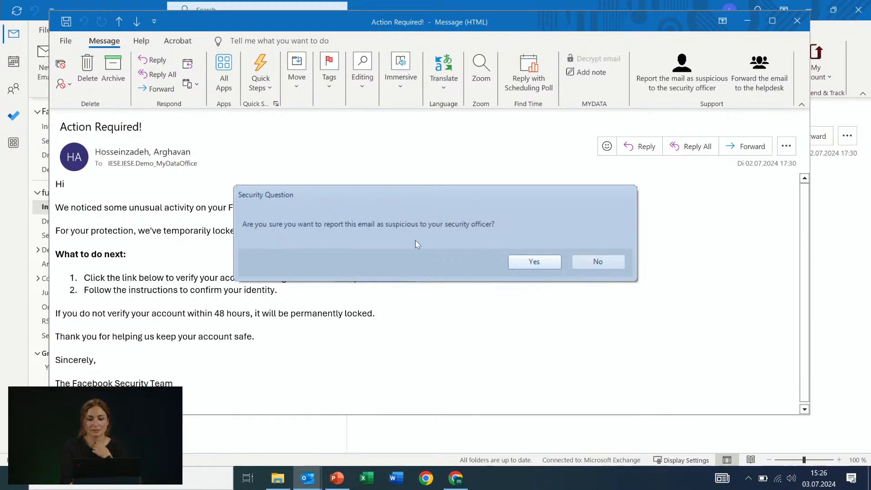
left_click(540, 261)
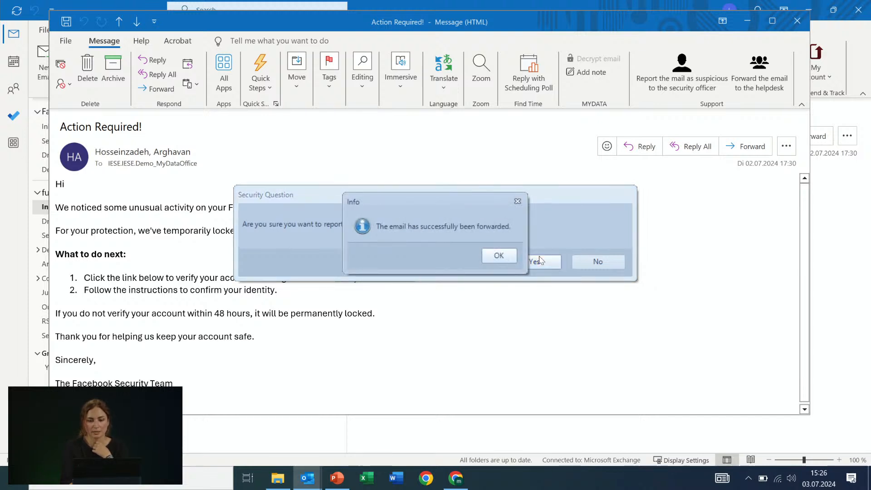
left_click(496, 257)
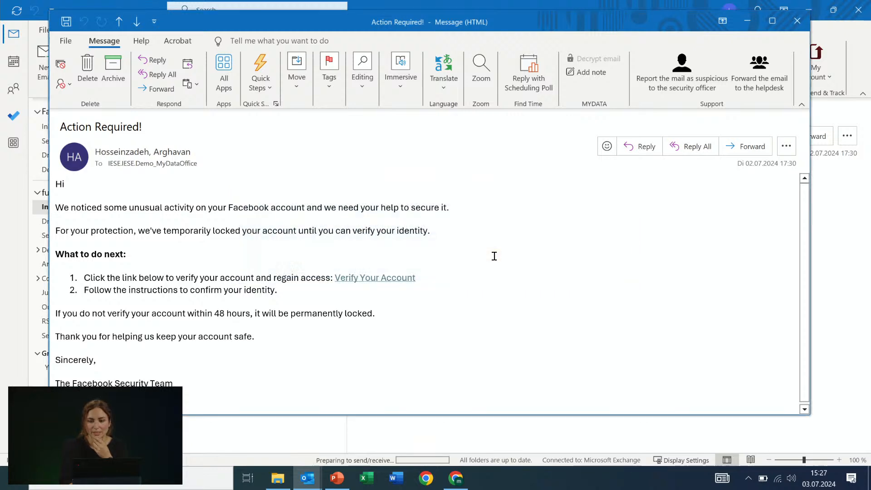
left_click(796, 22)
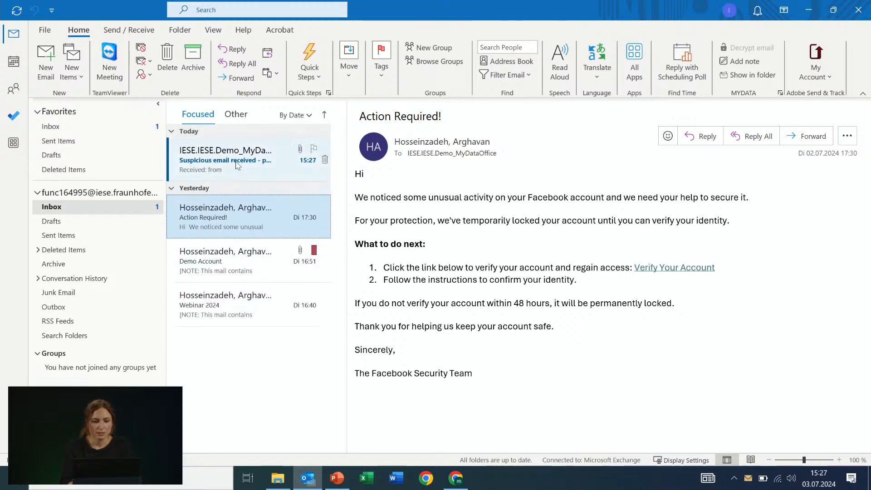
Review the "Suspicious email received - please review" message and its attached "Action Required!" email
left_click(236, 165)
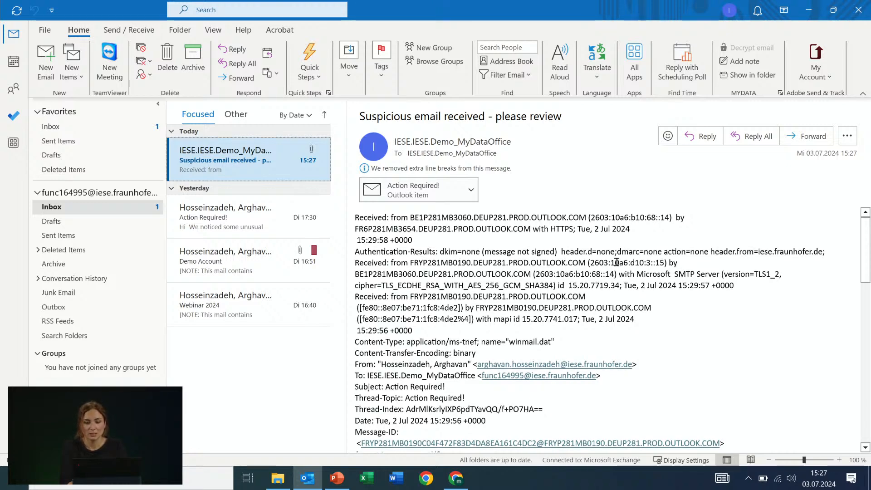
scroll(617, 262, "down", 8)
scroll(616, 262, "up", 10)
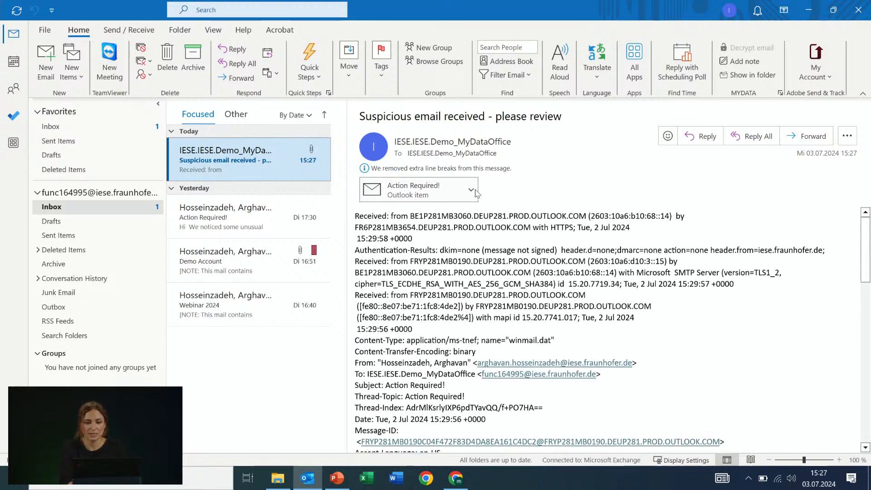
double_click(436, 186)
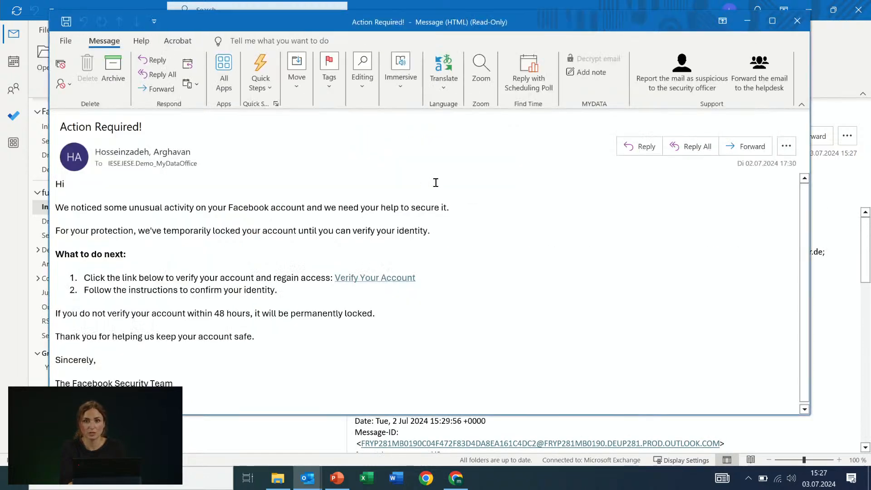
left_click(798, 21)
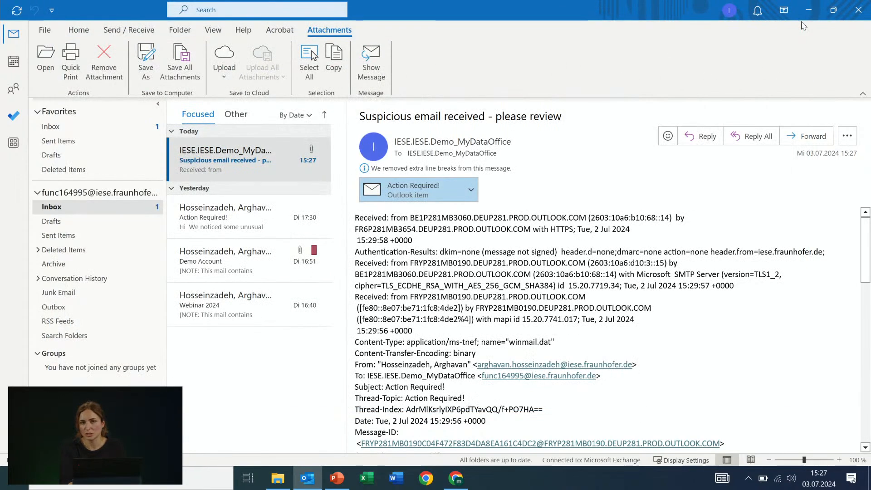
left_click(251, 219)
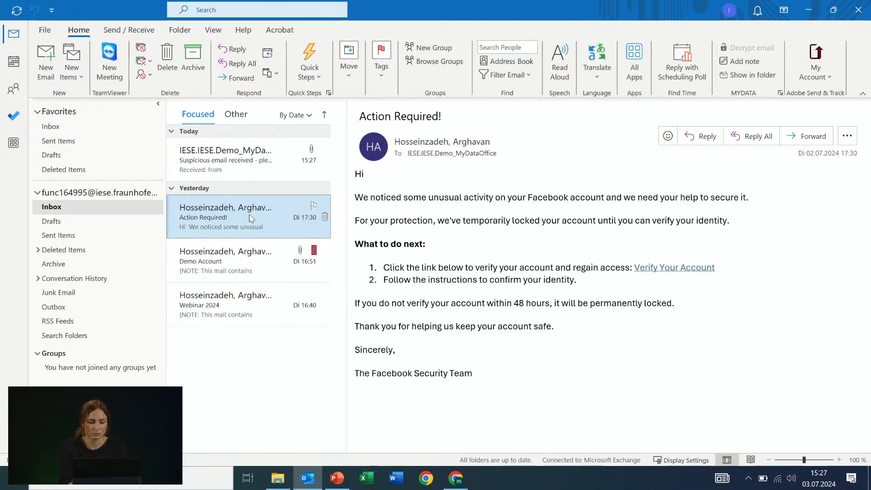
left_click(48, 71)
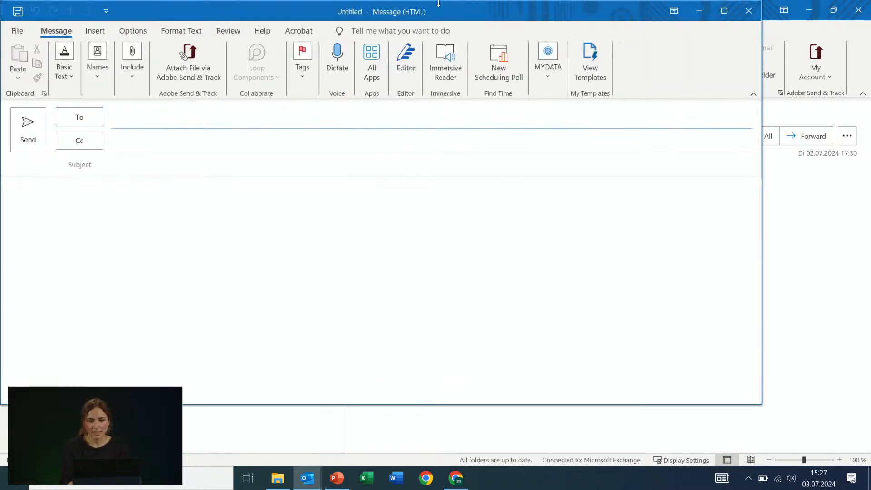
left_click(749, 10)
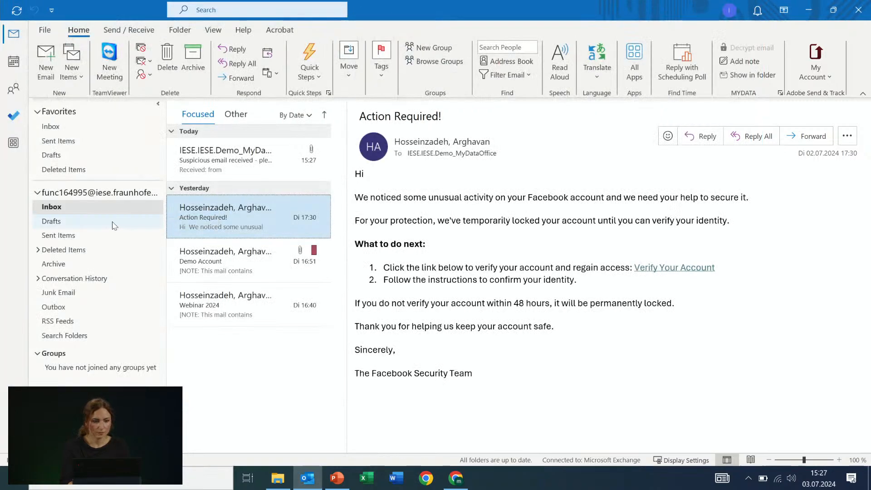
left_click(89, 207)
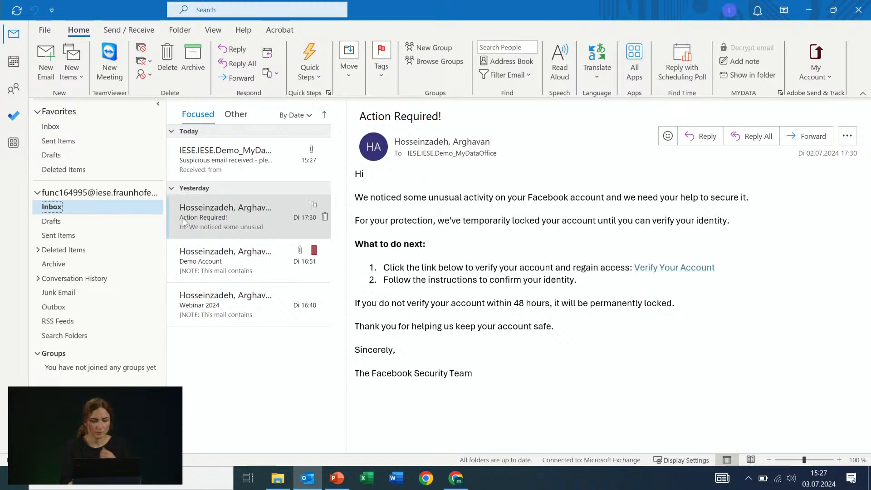
Start a new email in a maximized window and address it to the suggested external Gmail recipient
left_click(45, 61)
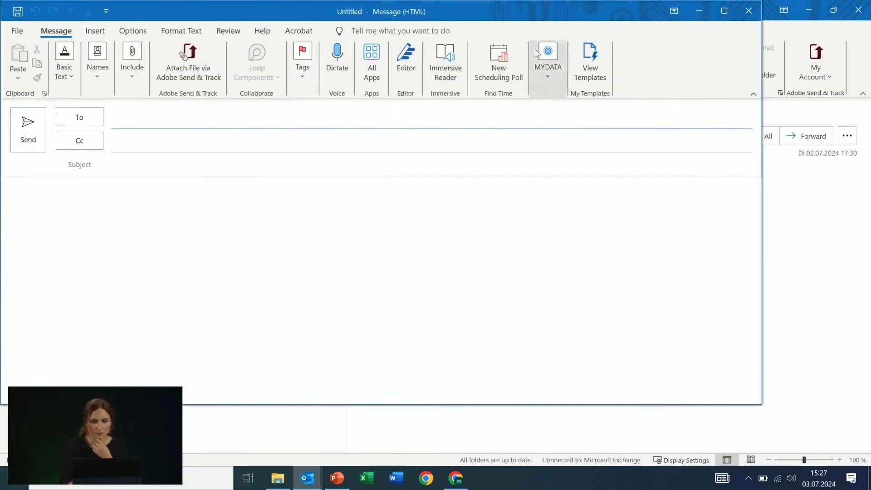
left_click(725, 11)
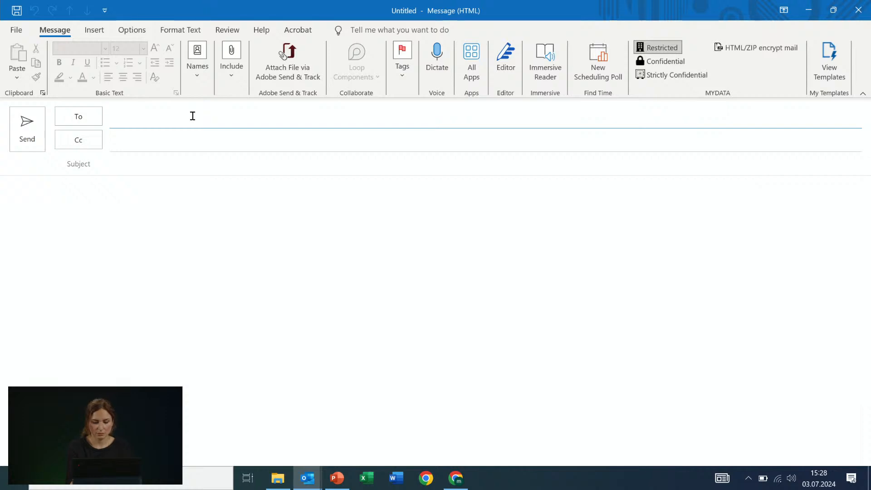
type("my")
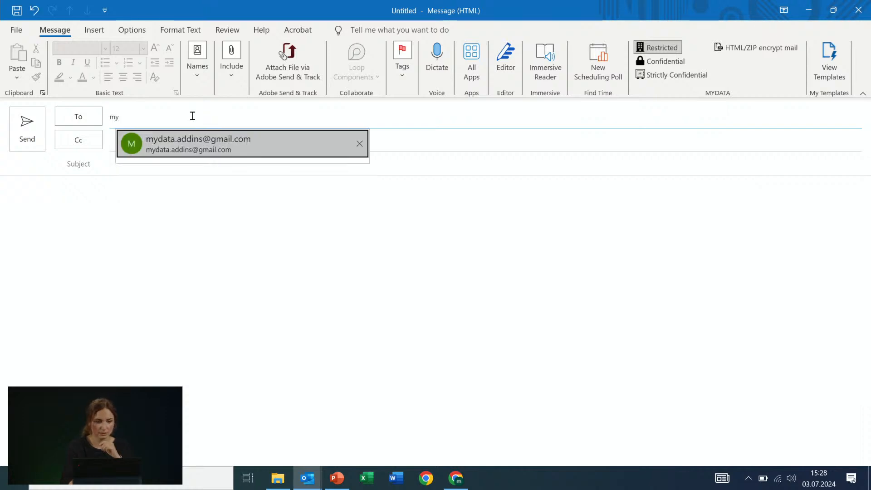
left_click(222, 140)
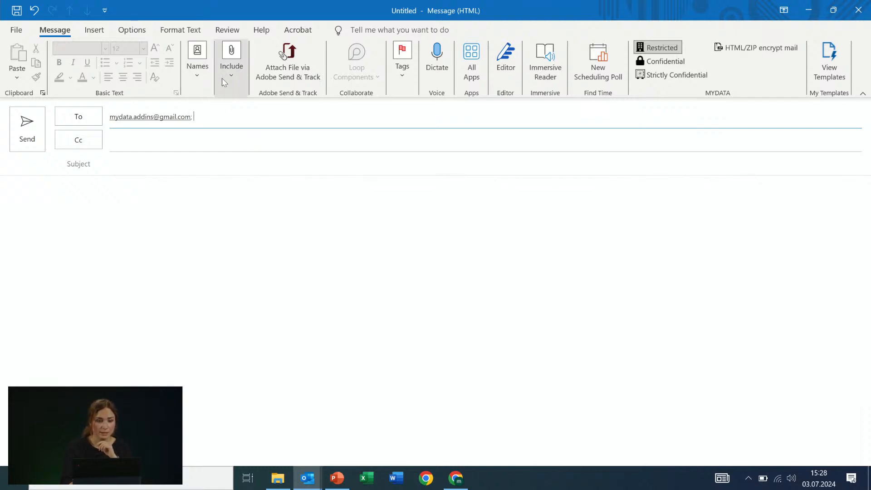
Attach the recent Desktop file "This is a report that belongs to project X_public.docx" to the email
left_click(231, 66)
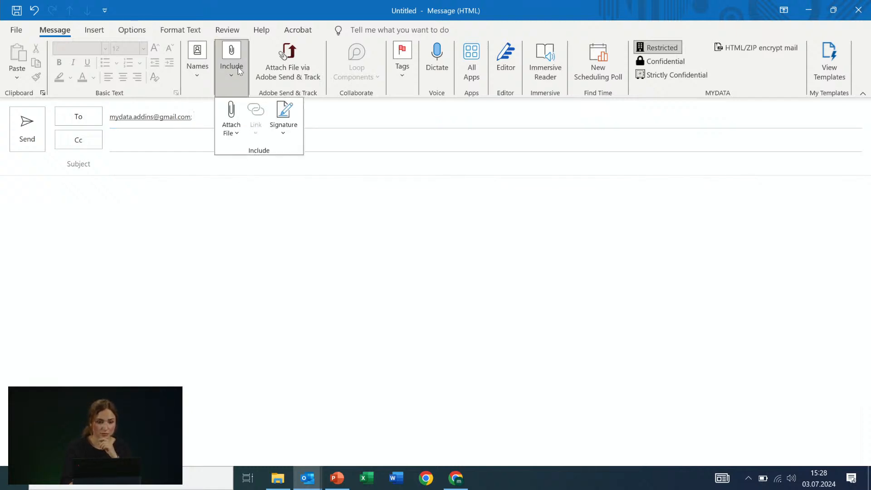
left_click(232, 121)
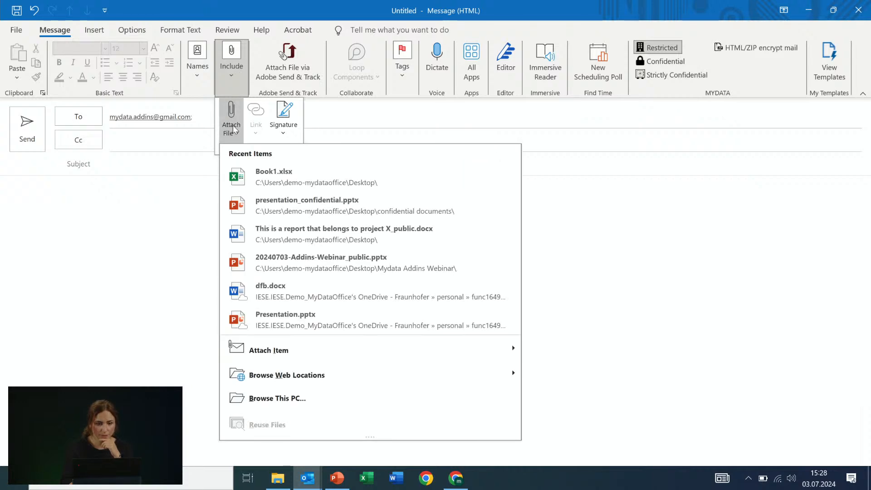
left_click(313, 232)
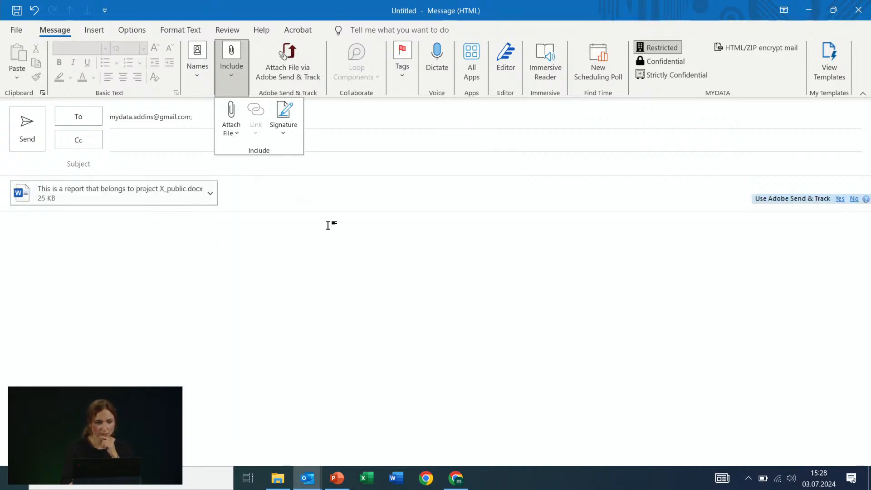
Enter "Final report" as the email's subject and send the message with an empty body
left_click(206, 164)
left_click(207, 162)
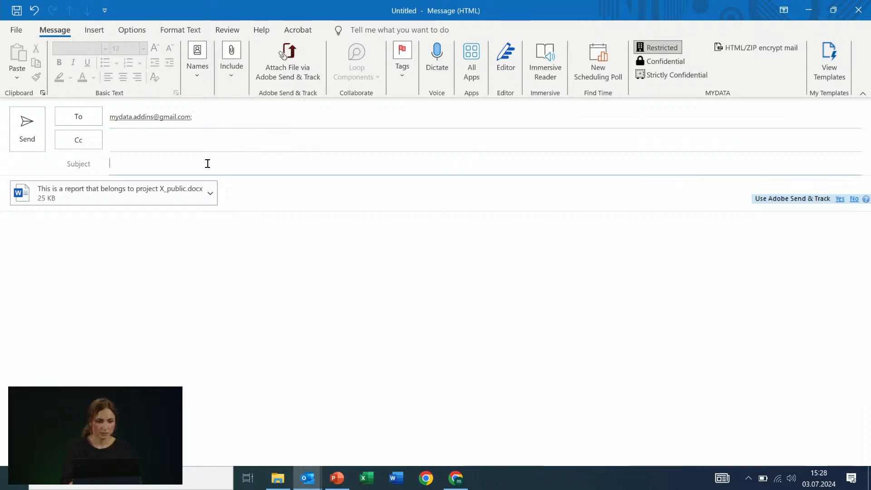
type("Fina r")
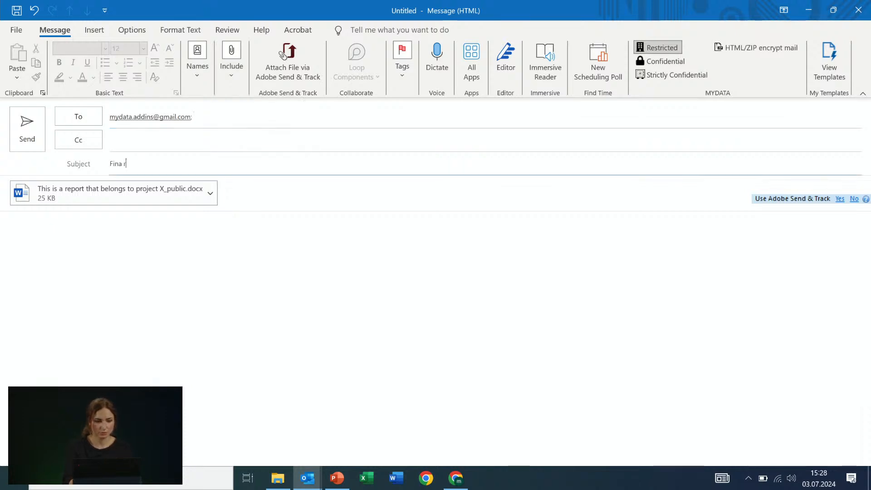
key("BackSpace")
key("BackSpace")
type("l report")
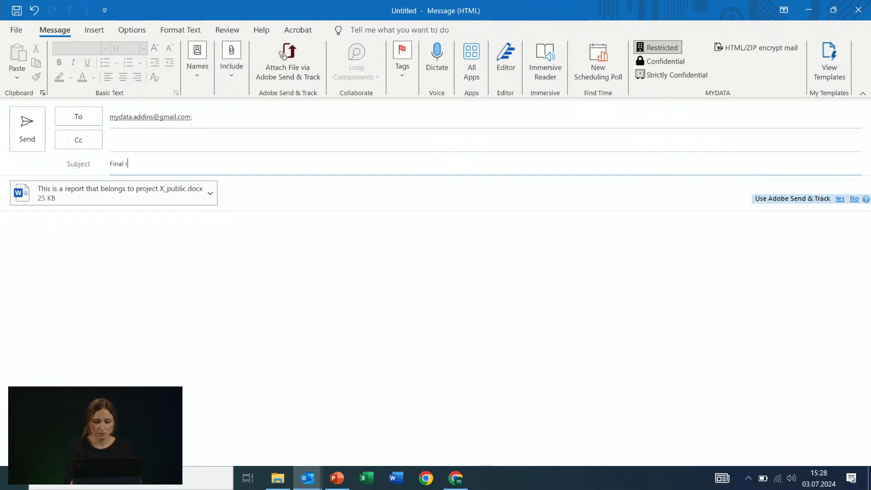
left_click(196, 258)
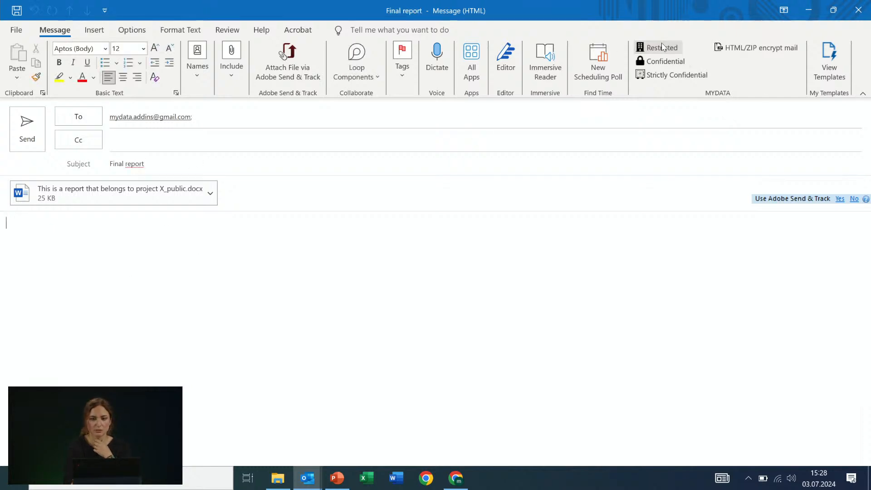
left_click(30, 133)
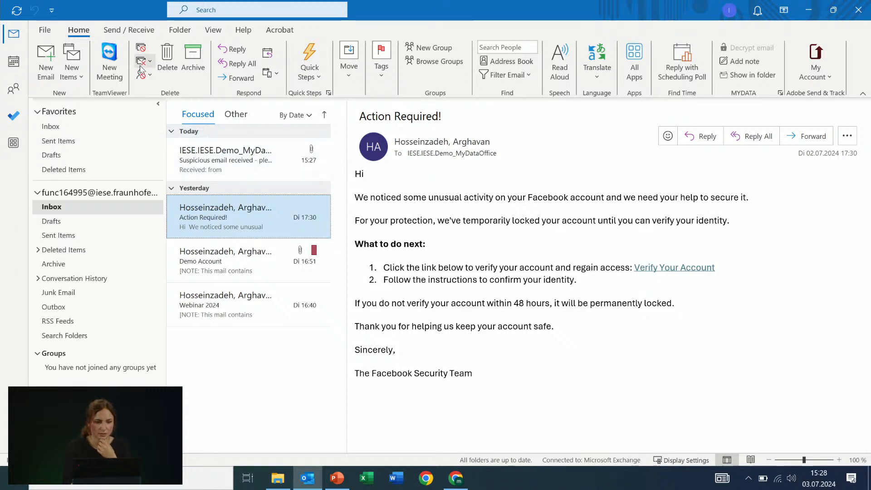
Start another email to the same external recipient and attach Book1.xlsx from the Desktop
left_click(45, 70)
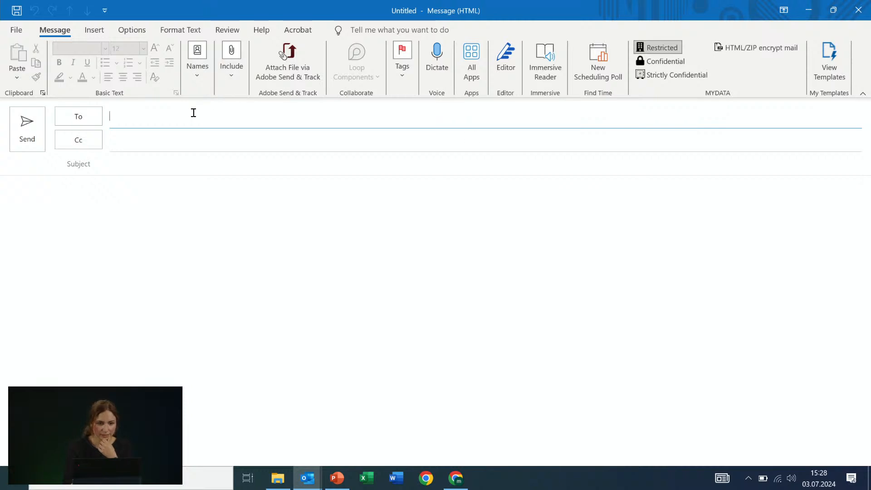
type("my")
key("Return")
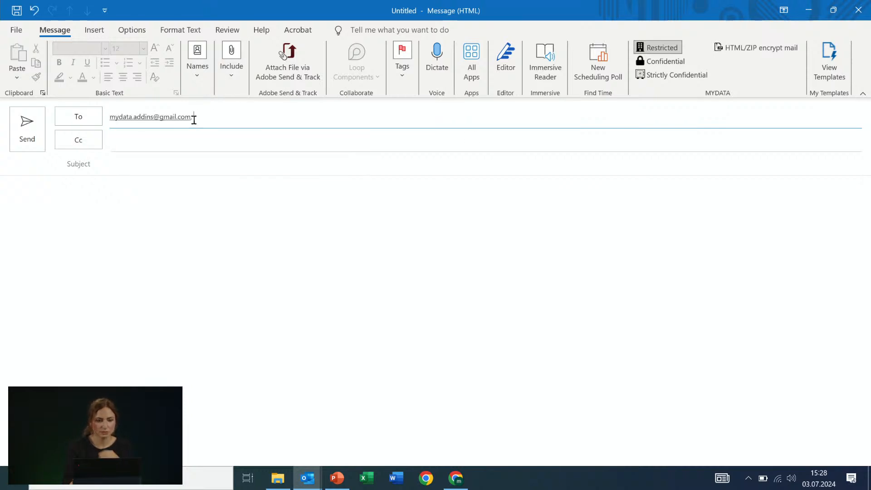
left_click(238, 63)
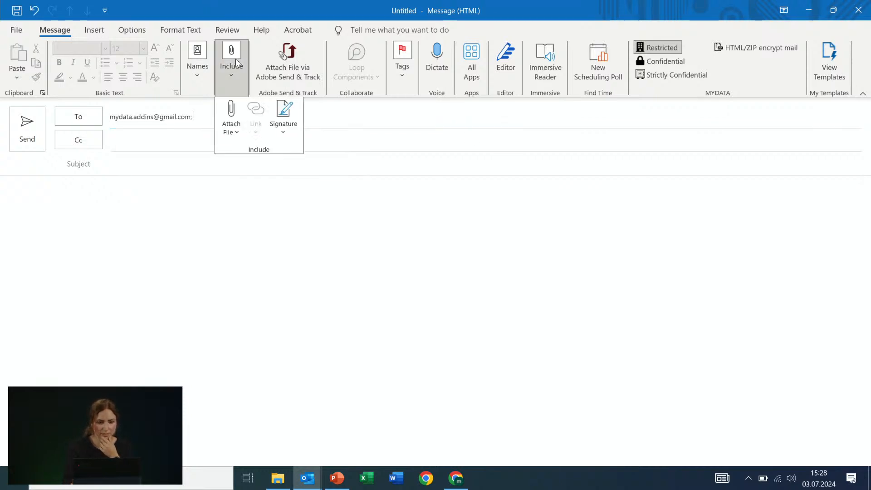
left_click(234, 130)
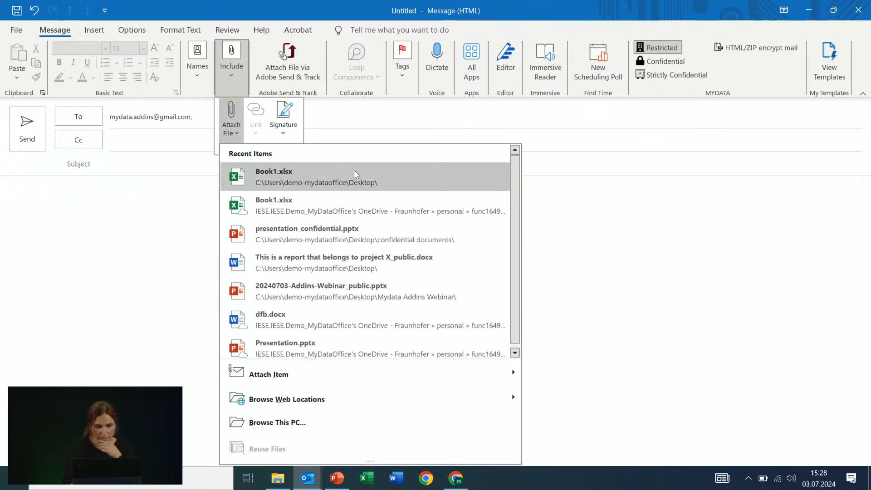
left_click(367, 173)
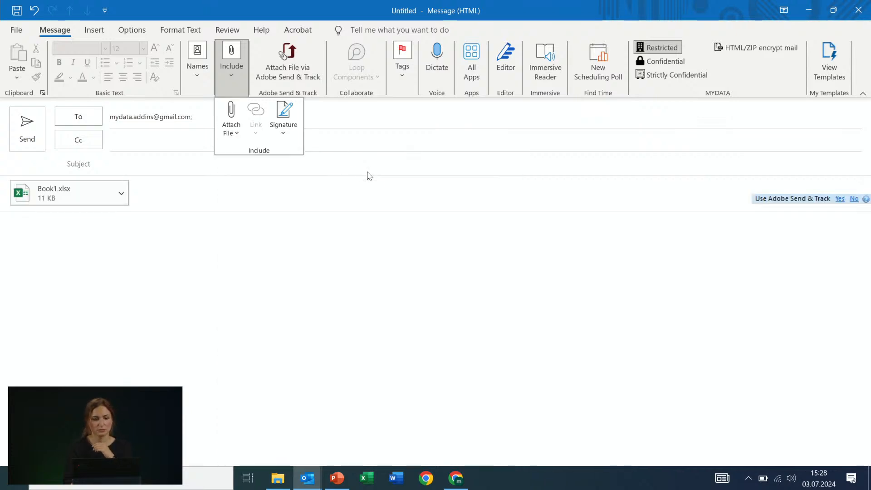
Give the email the subject "this is a restricted document" and the body text "Here it is"
left_click(152, 165)
left_click(152, 165)
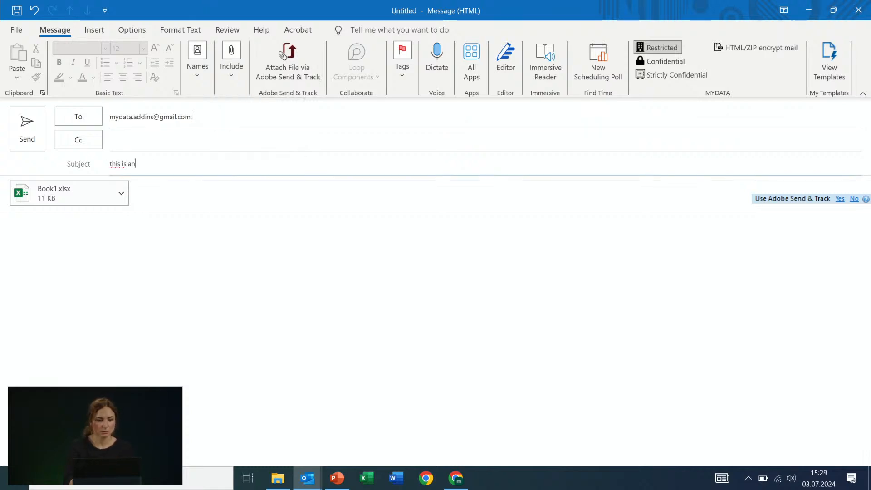
key("BackSpace")
key("BackSpace")
key("BackSpace")
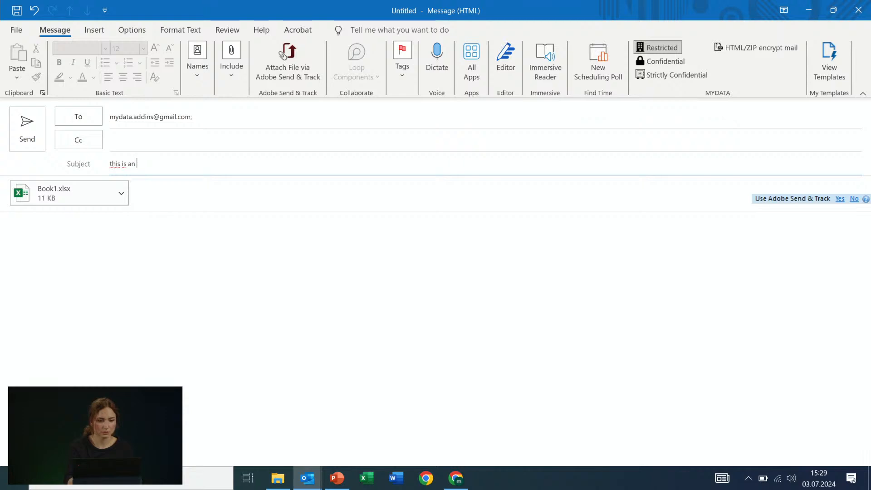
type("est")
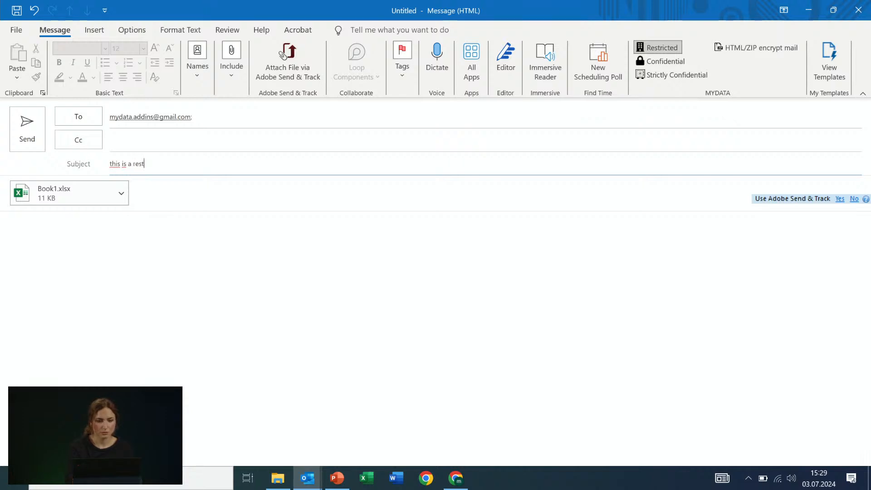
type("ricted document")
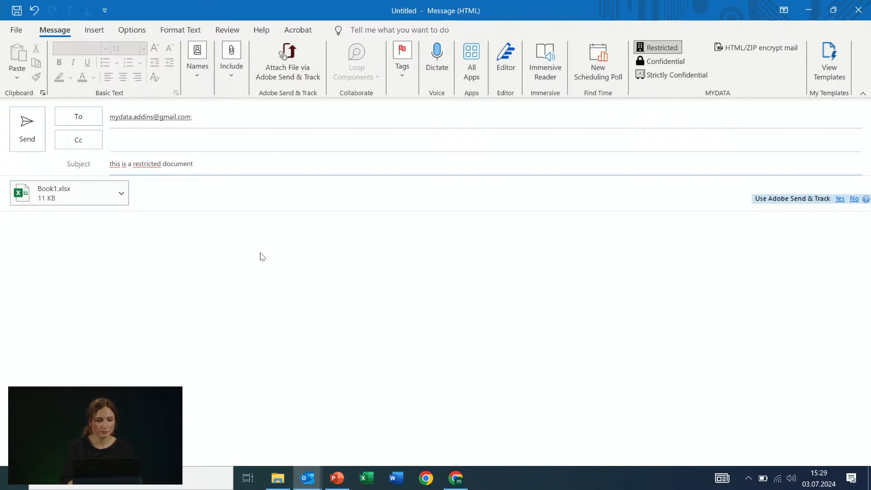
left_click(253, 273)
type("Here it is")
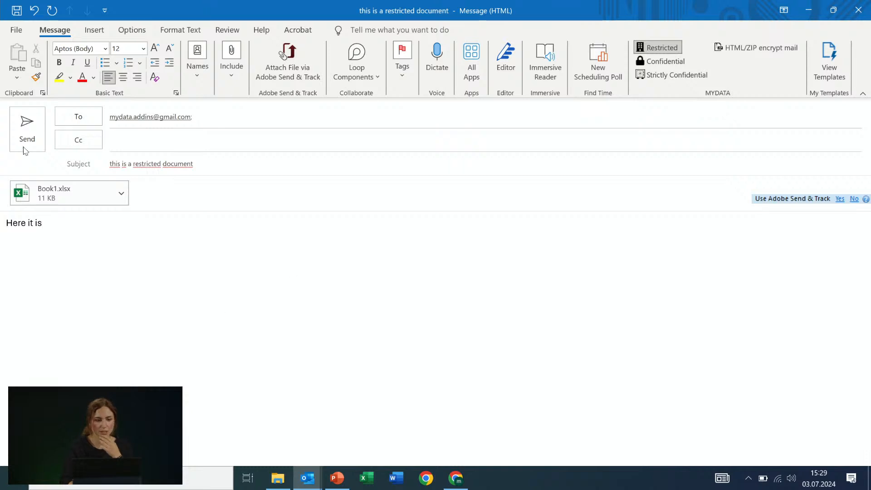
Send the restricted email, approving the external recipient and adding the receiver's address to the internal domain list
left_click(30, 125)
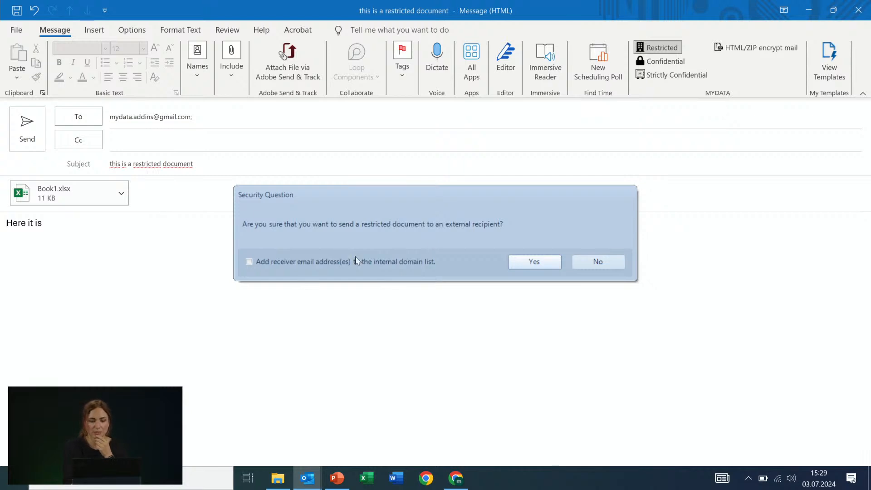
left_click(250, 259)
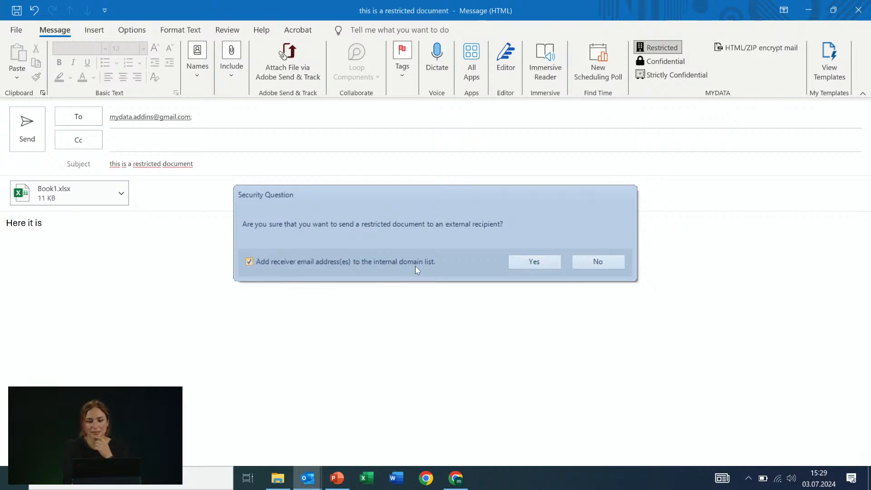
left_click(552, 262)
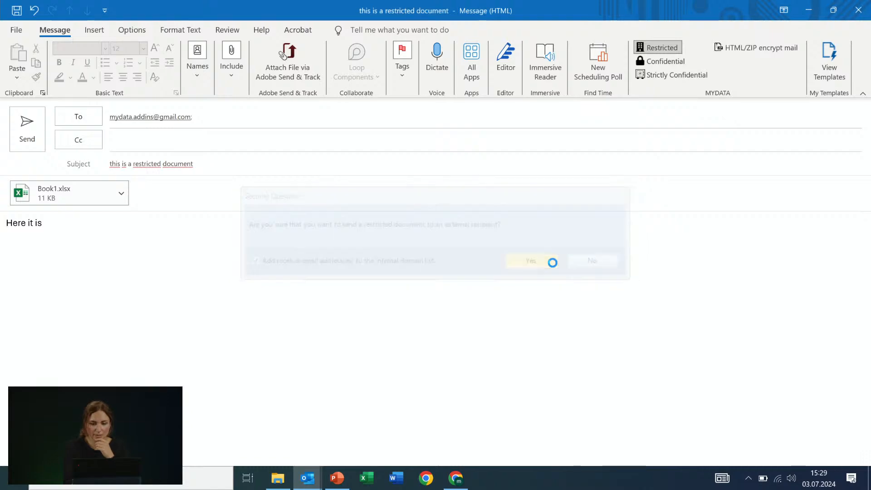
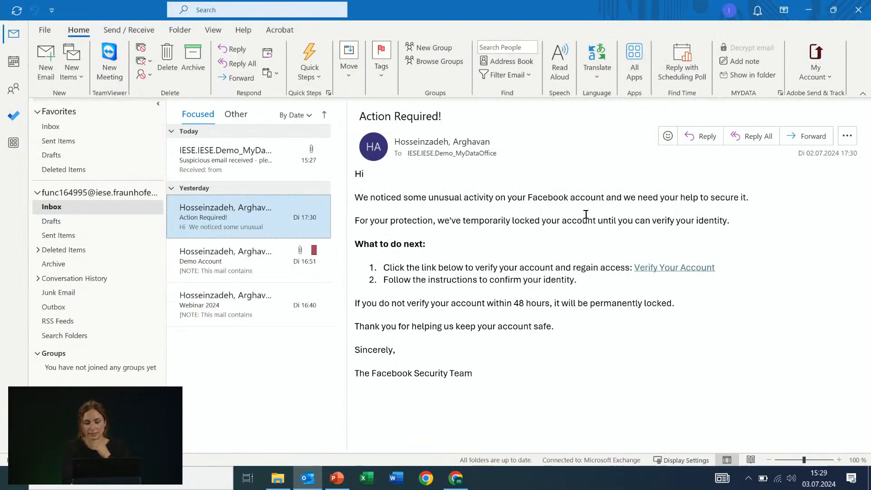
Delete the recipient's address from the domain list in the MYDATA settings and close the settings
left_click(780, 92)
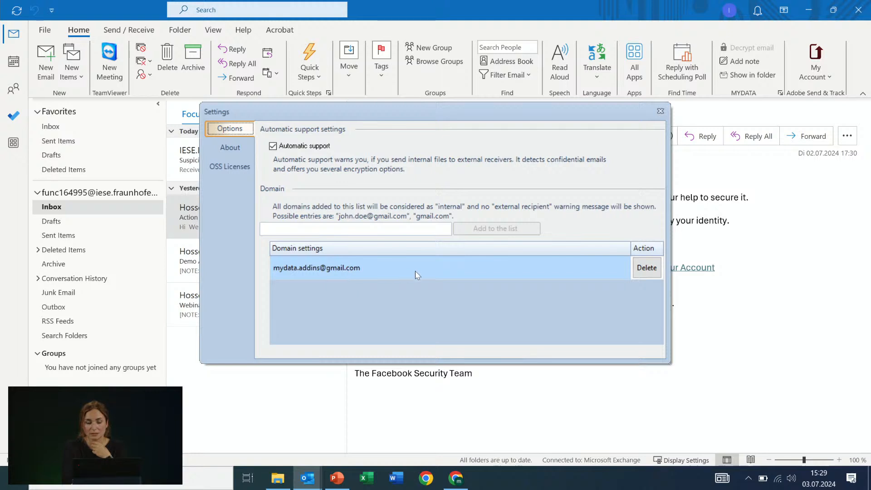
left_click(649, 268)
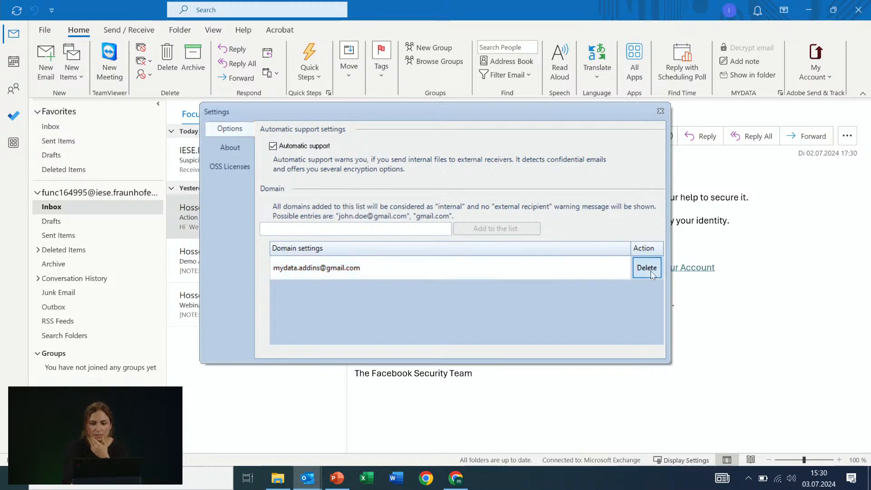
left_click(661, 111)
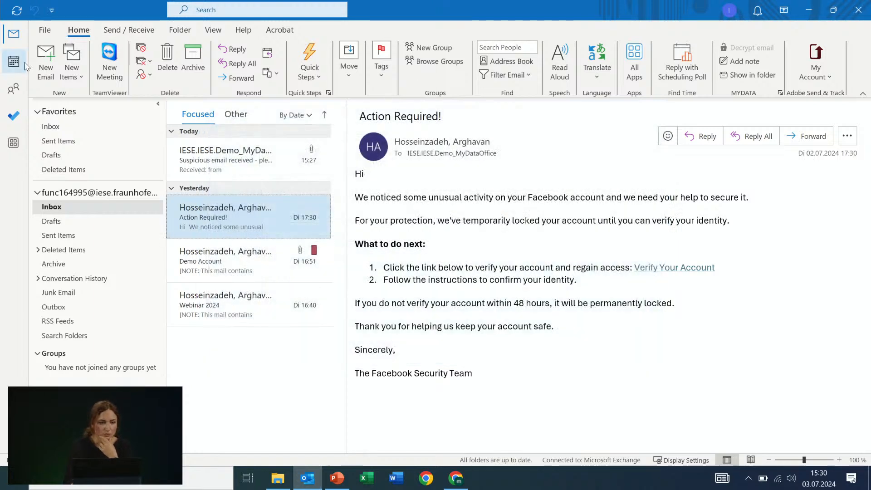
Start a new restricted email to the external recipient and attach presentation_confidential.pptx from the confidential documents folder
left_click(43, 70)
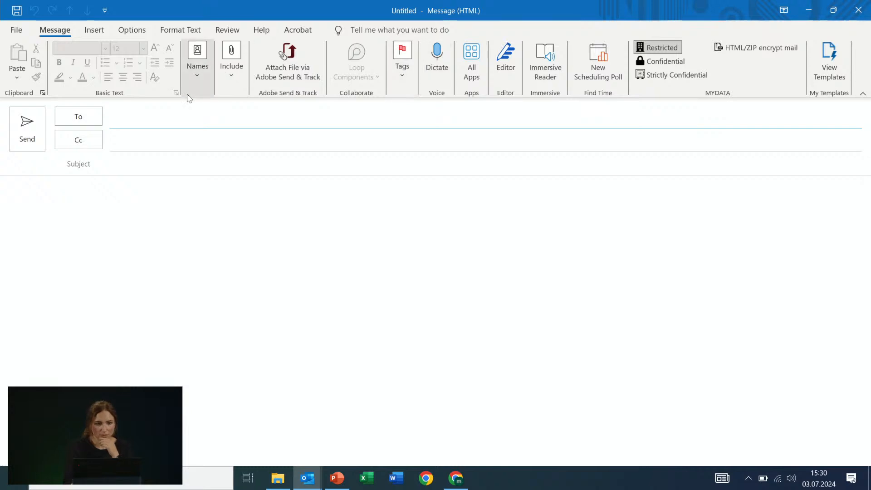
left_click(662, 48)
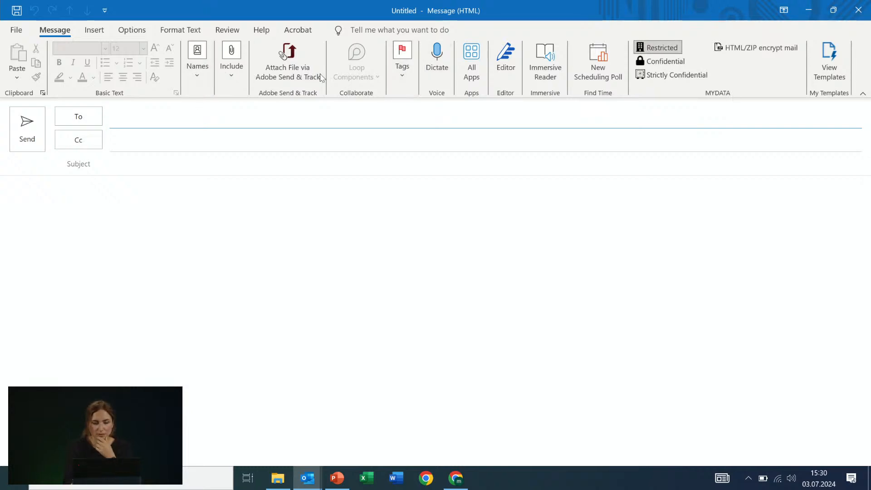
left_click(230, 78)
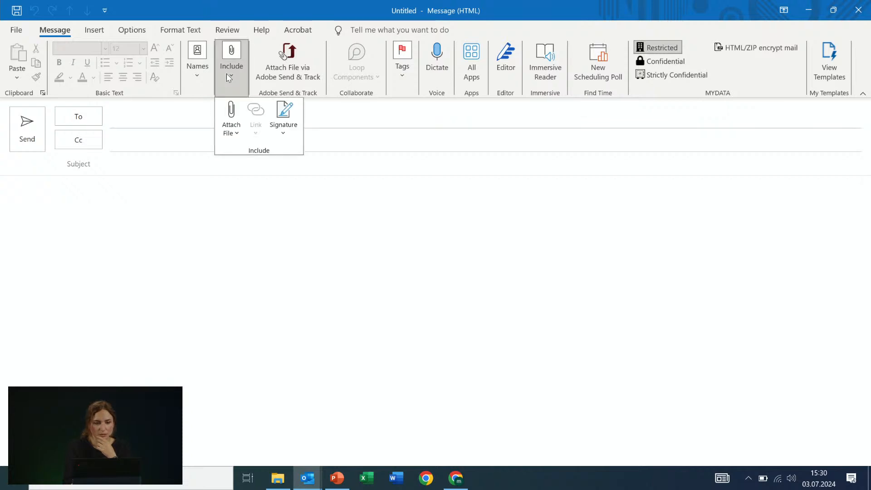
left_click(228, 124)
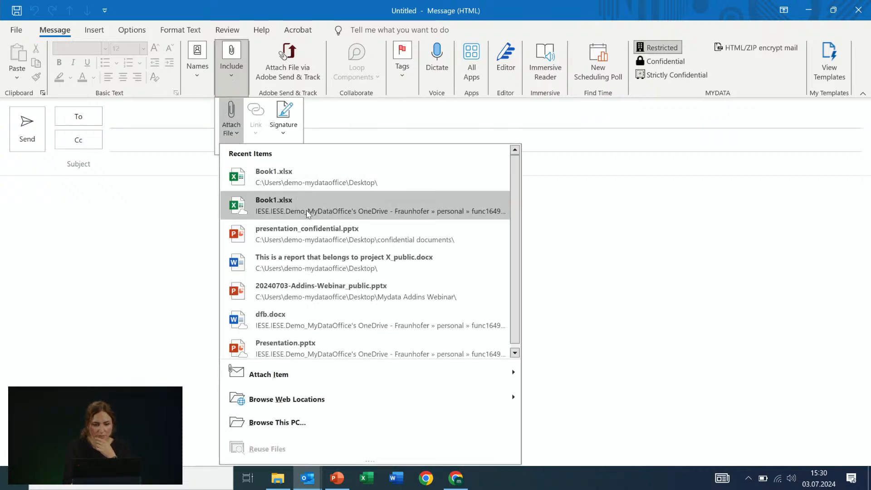
left_click(319, 229)
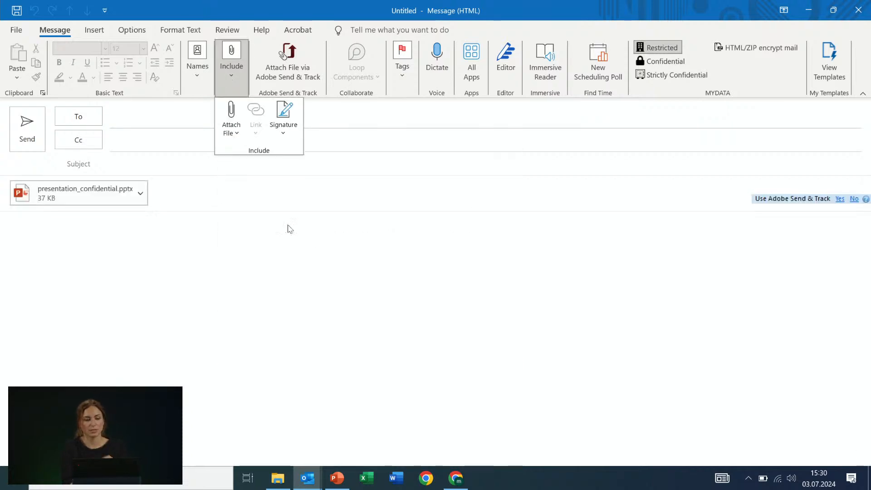
left_click(146, 116)
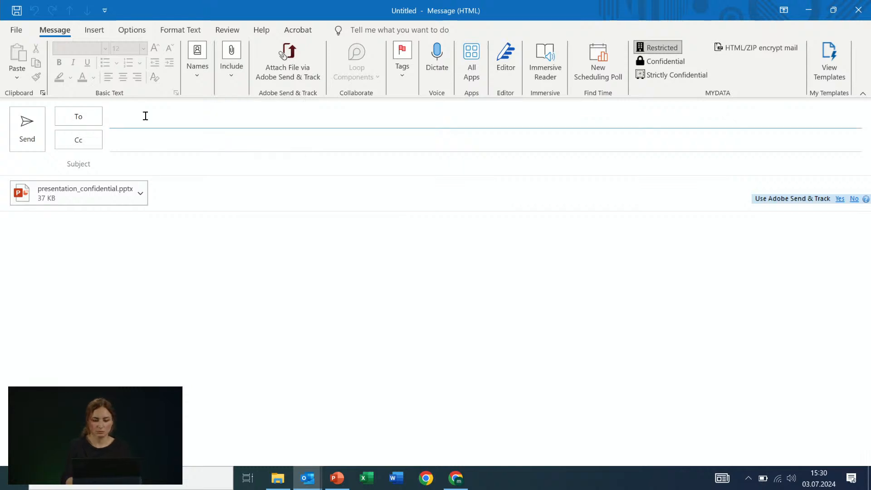
type("m")
key("Return")
Give the email the subject "problems in project X" and the body text "Here it is"
left_click(154, 161)
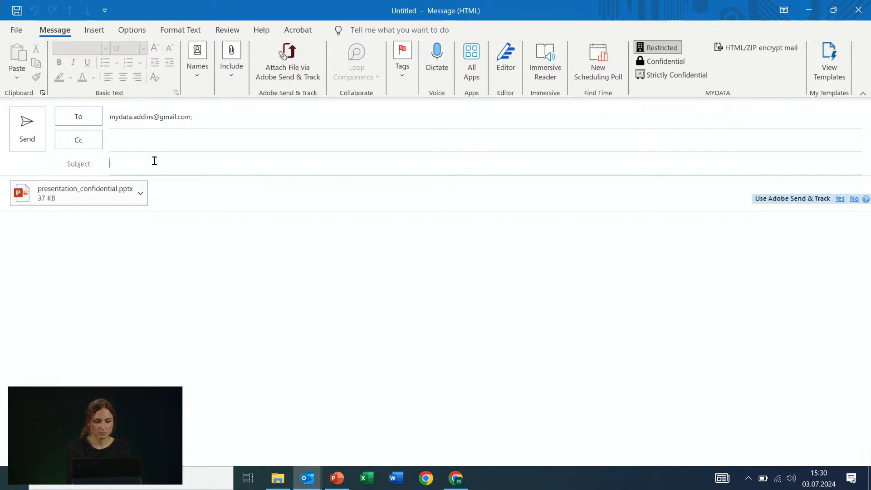
type("problems in project X")
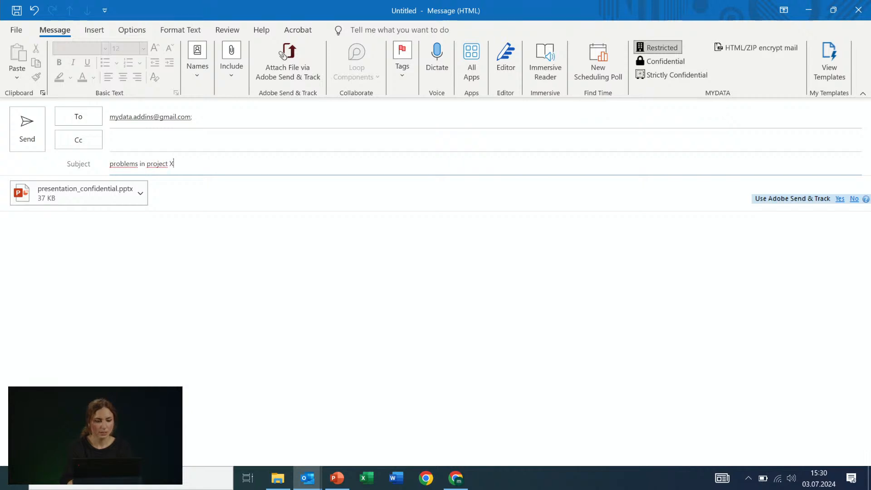
left_click(177, 233)
type("Her")
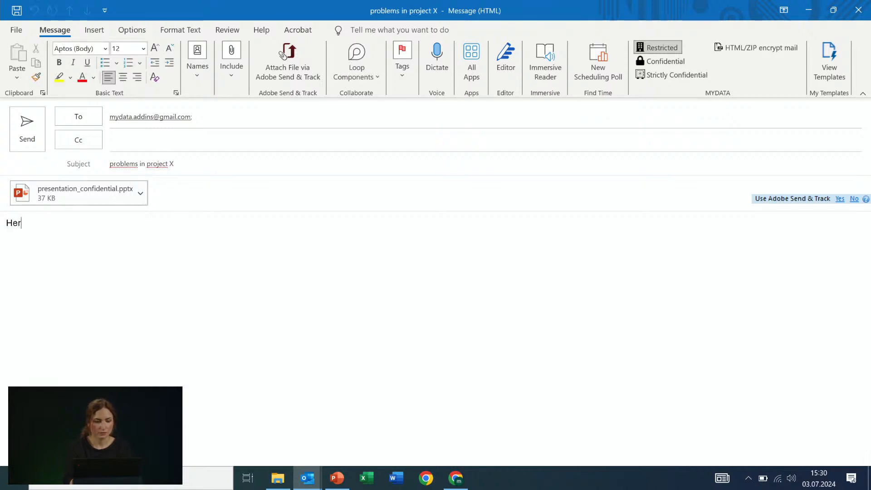
type("e it is")
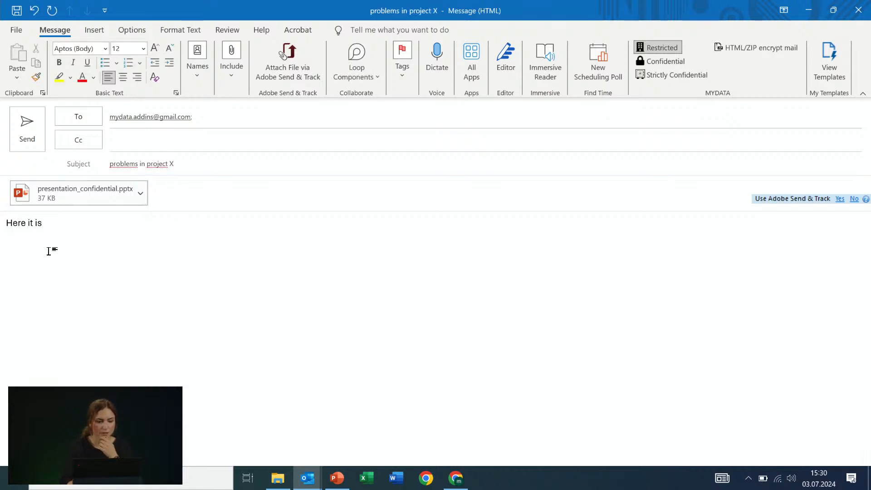
Send the confidential email ZIP-encrypted to the external recipient, entering a ZIP archive password, and highlight that password in the saved inbox post
left_click(25, 135)
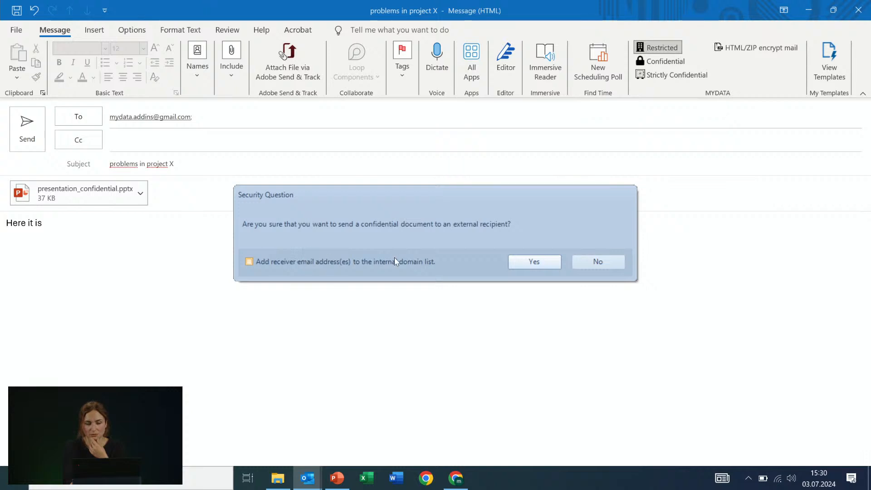
left_click(558, 263)
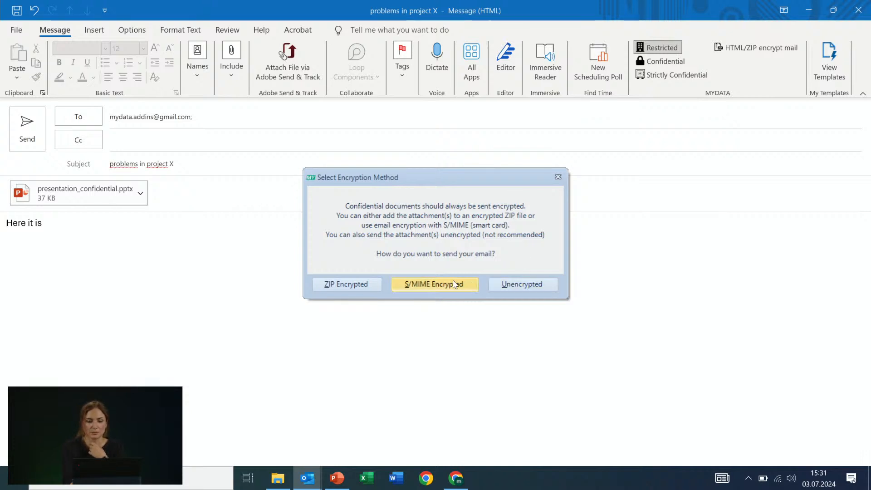
left_click(352, 288)
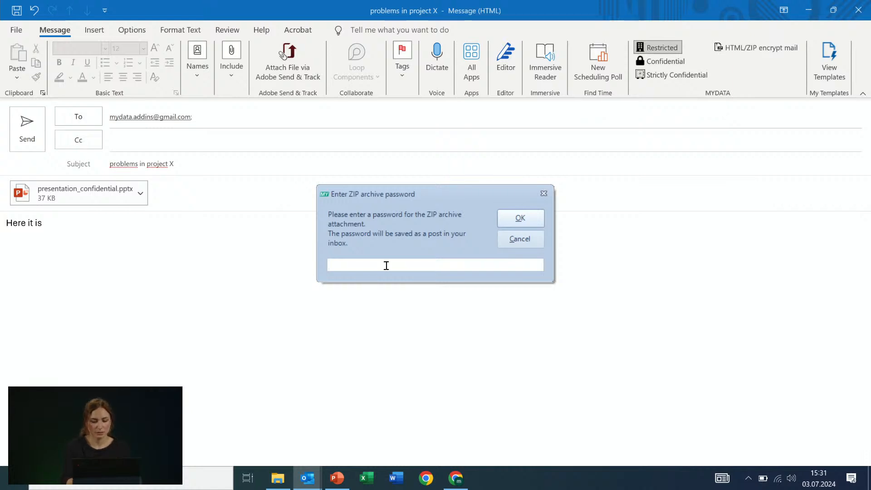
type("••••••")
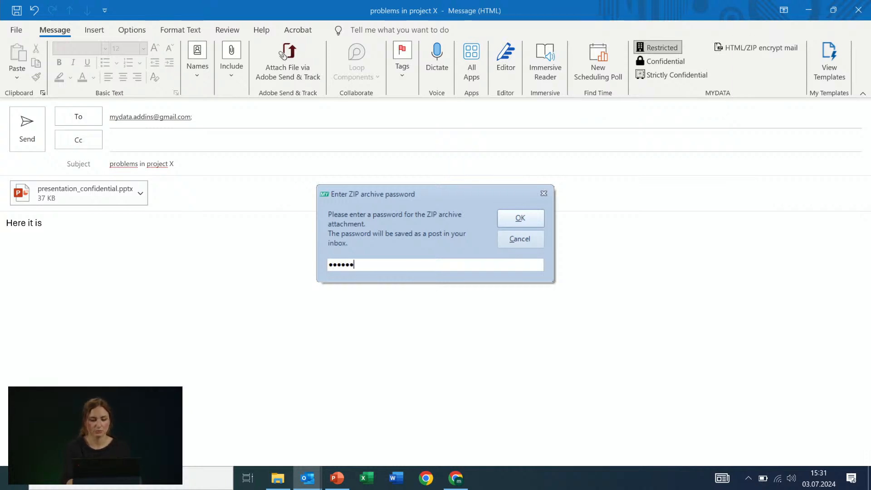
left_click(521, 219)
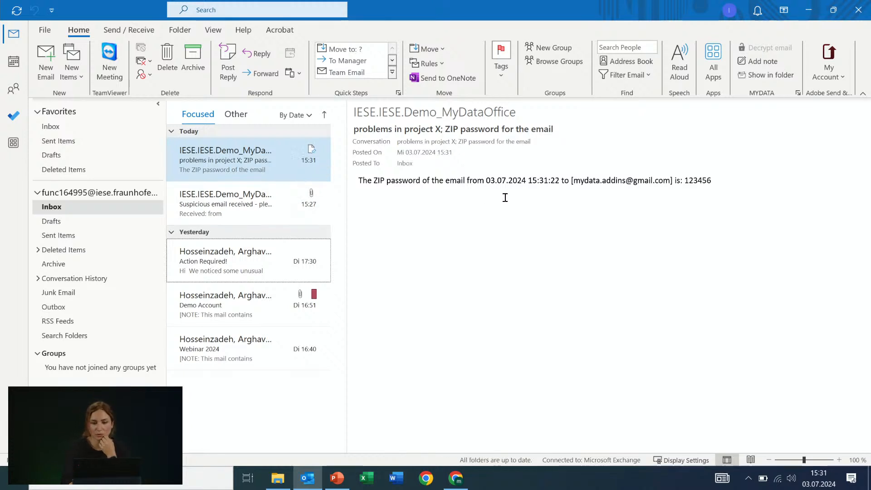
double_click(706, 181)
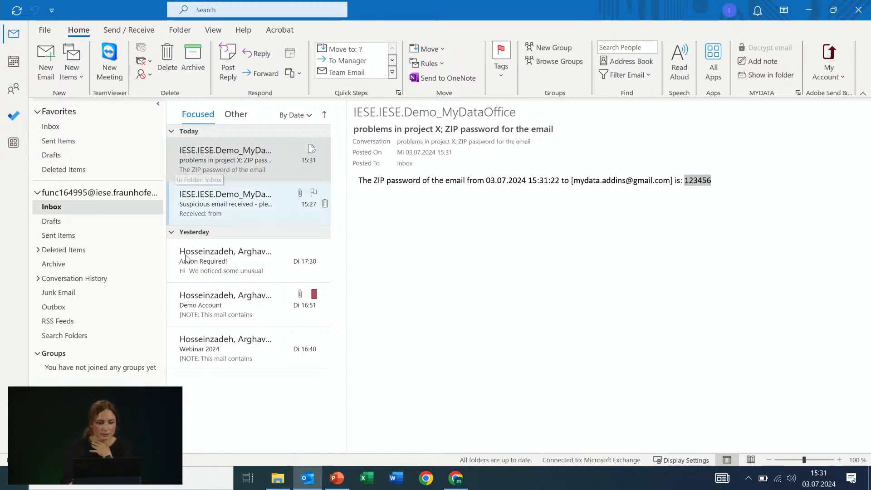
Switch to the recipient's Gmail inbox in Chrome and view the received "Final report" and "this is a restricted document" emails
left_click(464, 482)
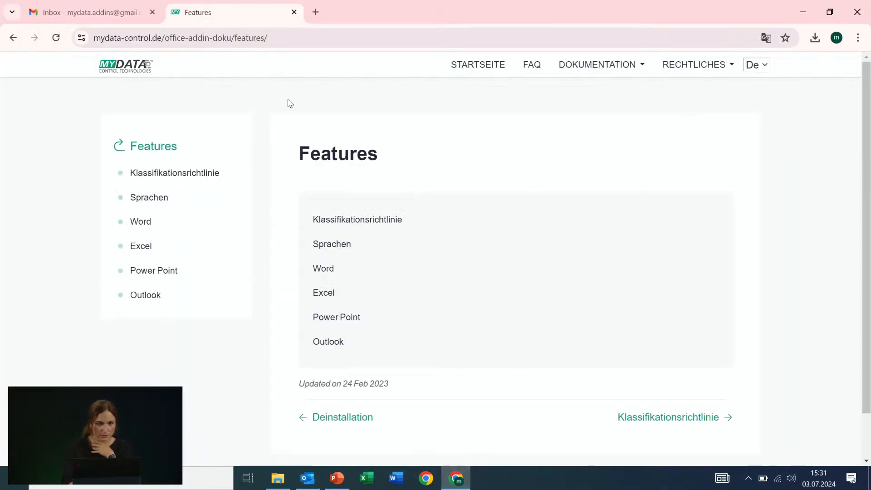
left_click(76, 14)
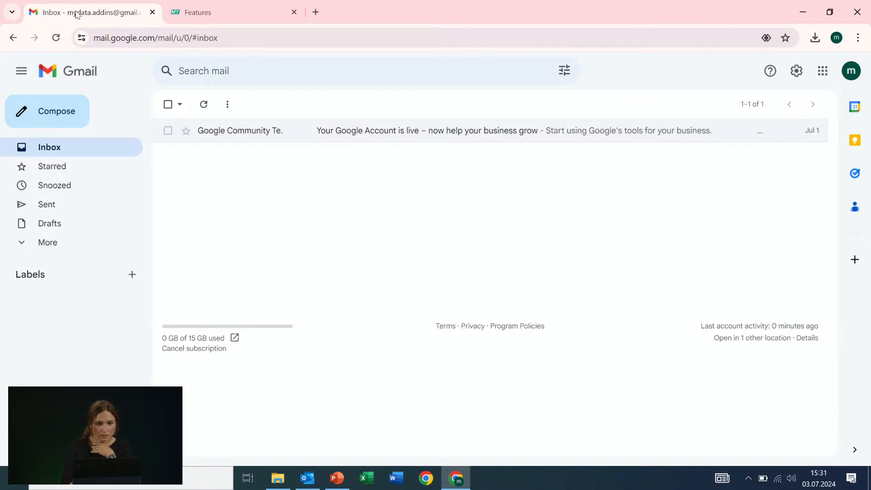
left_click(50, 145)
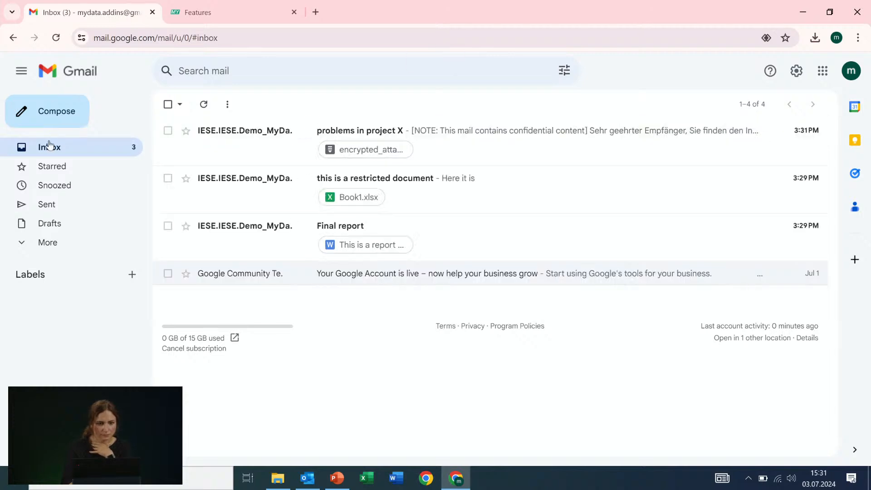
left_click(462, 240)
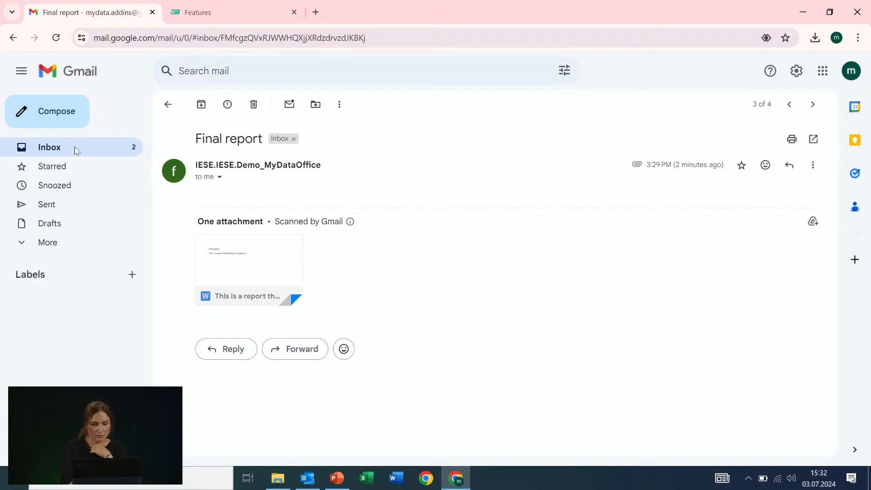
left_click(75, 151)
left_click(471, 202)
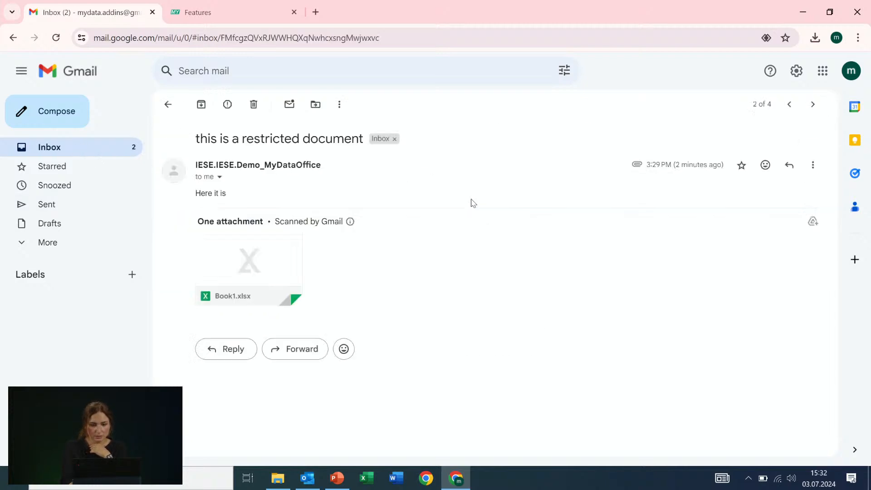
left_click(54, 149)
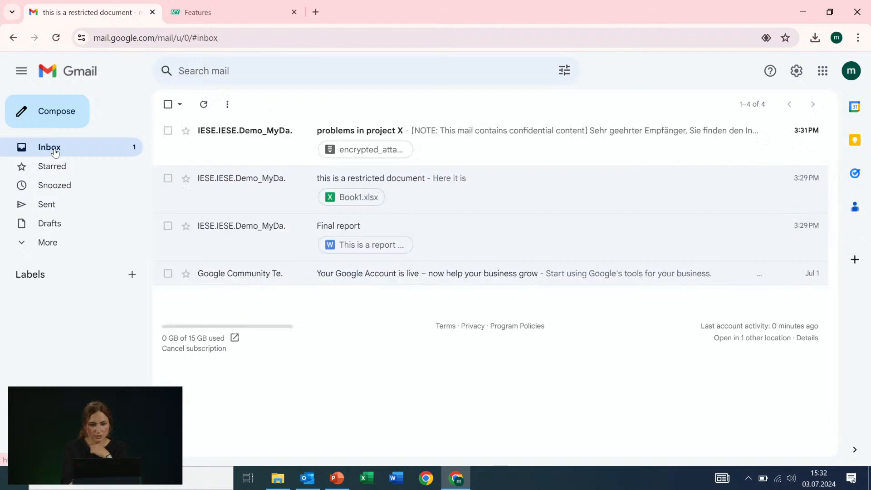
Read the "problems in project X" email, download its attachment encrypted_attachment_confidential.zip and show the file in the Downloads folder
left_click(483, 147)
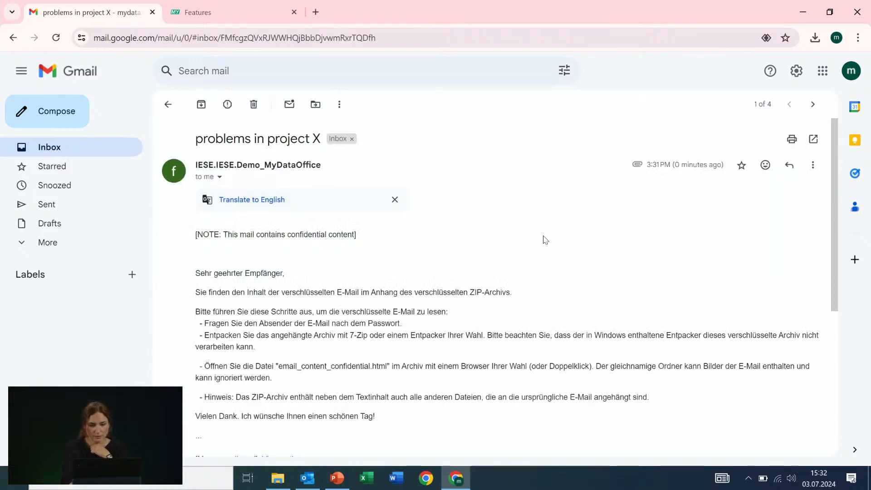
scroll(545, 239, "down", 2)
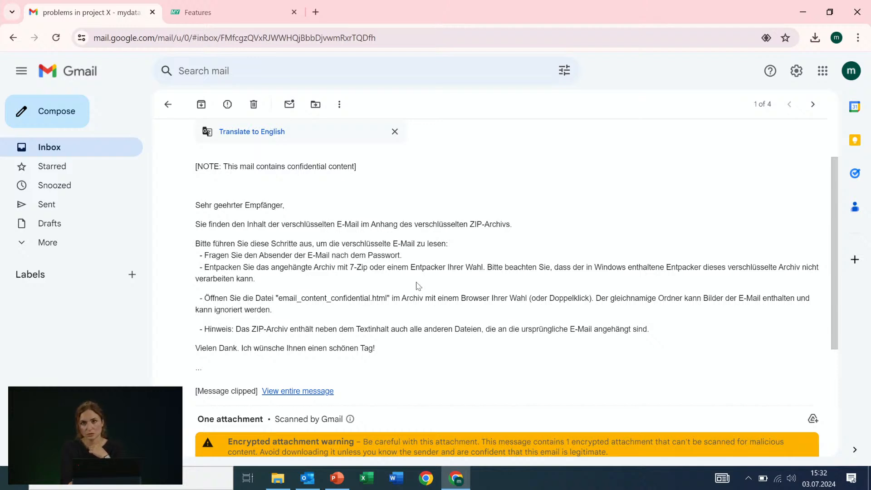
scroll(417, 286, "down", 4)
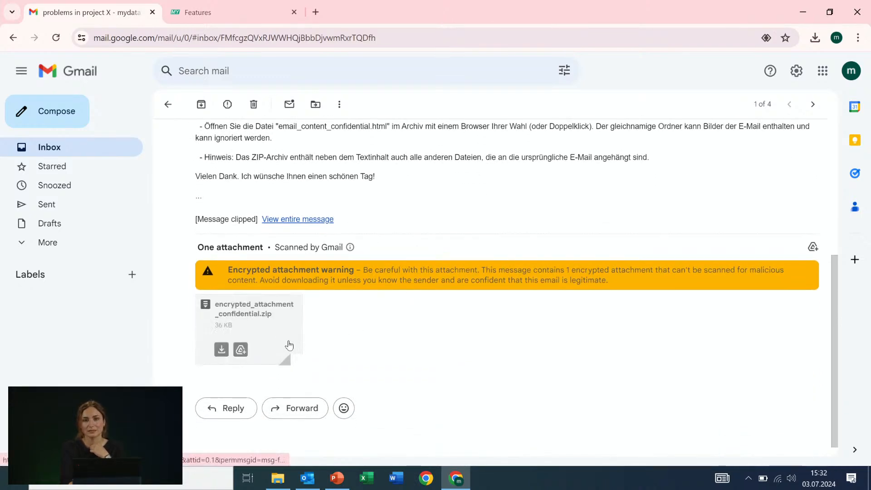
mouse_move(278, 341)
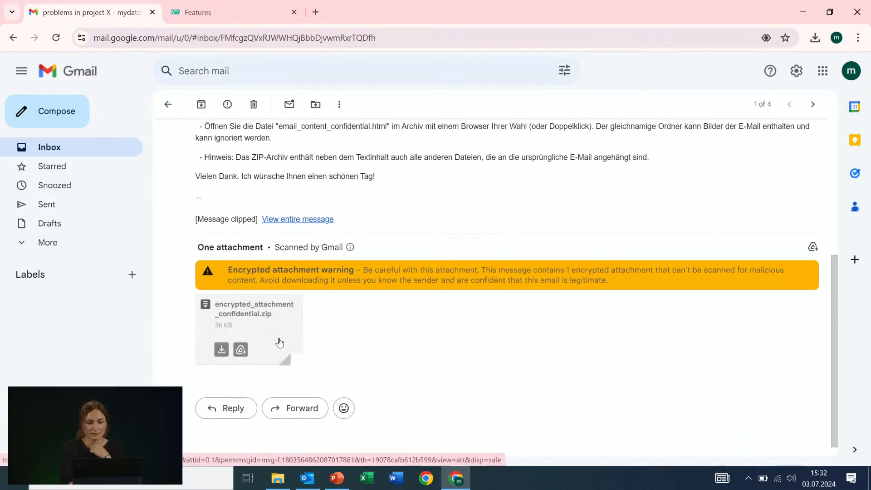
left_click(221, 349)
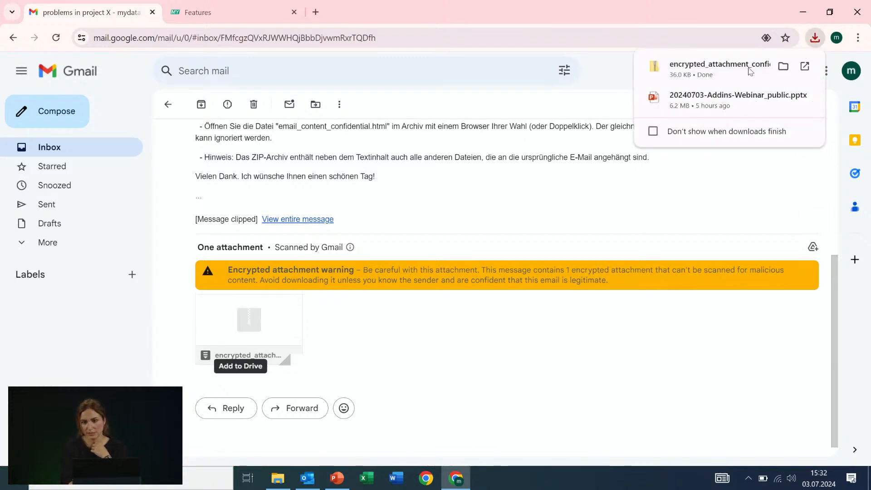
left_click(779, 68)
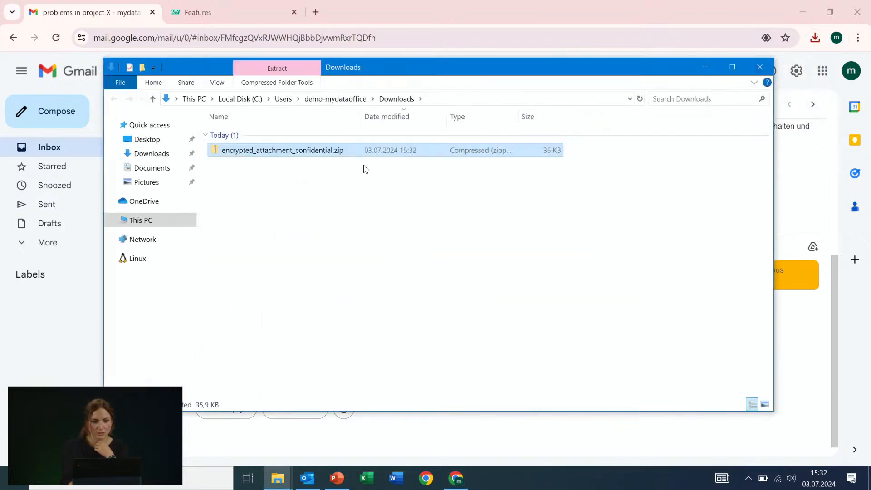
Extract encrypted_attachment_confidential.zip with 7-Zip into a folder of the same name, entering the archive password
double_click(315, 150)
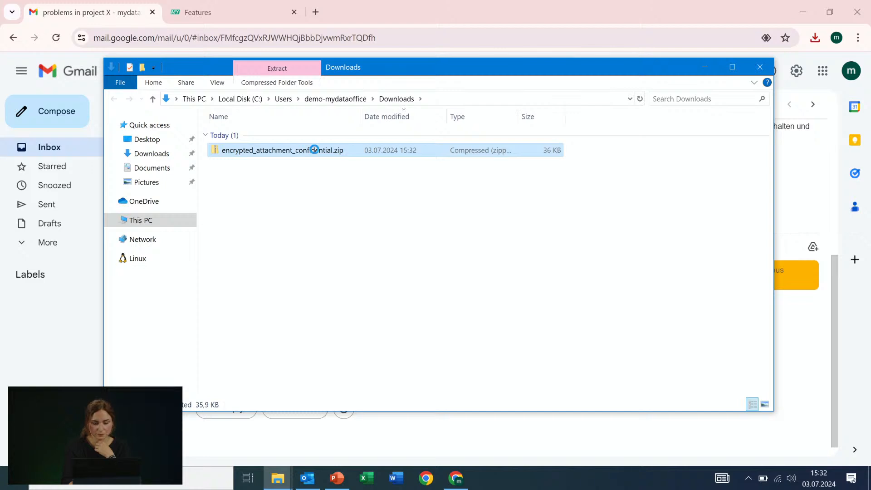
right_click(314, 150)
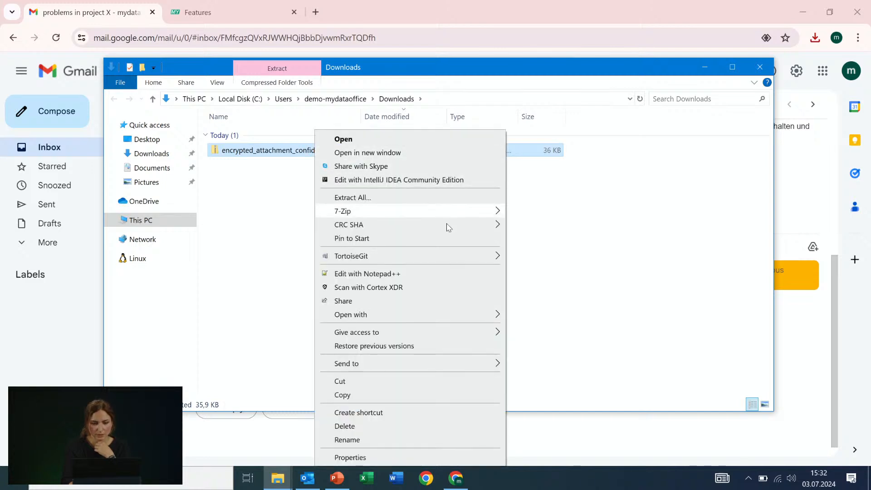
mouse_move(490, 214)
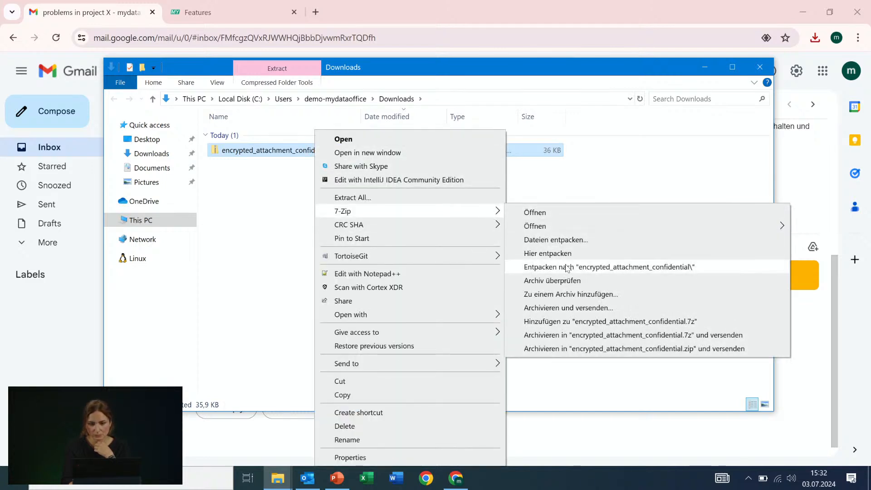
left_click(580, 268)
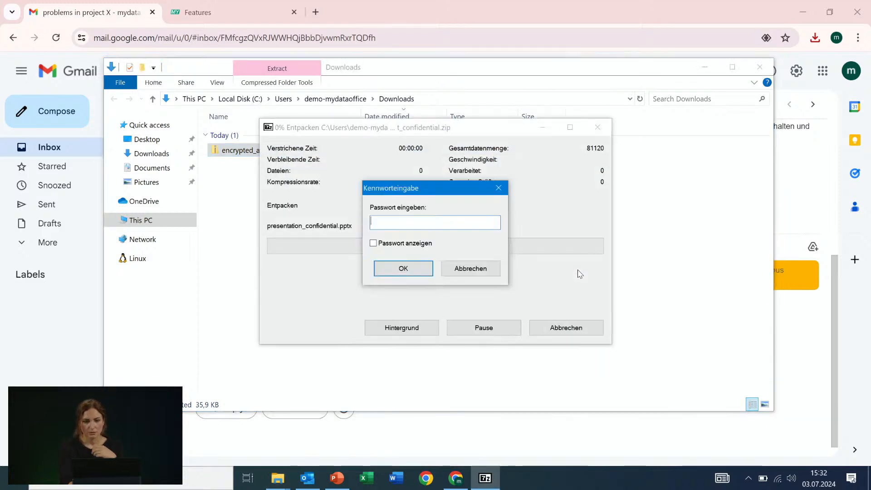
type("*")
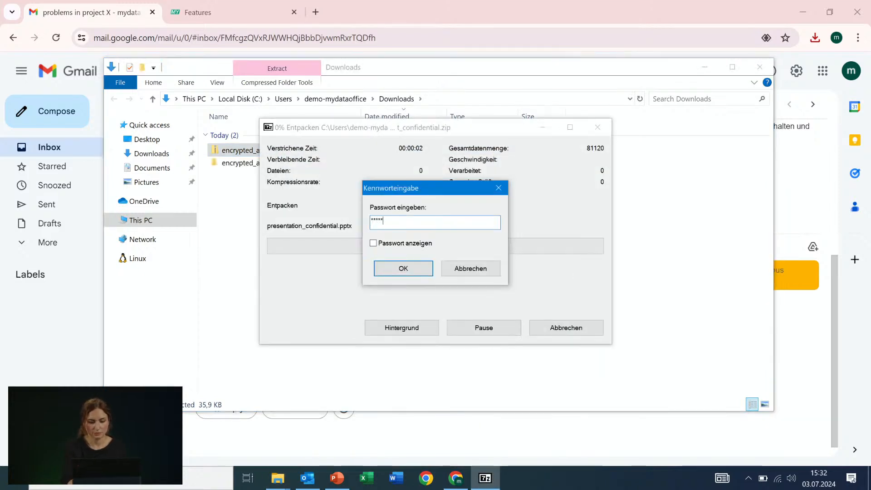
type("*****")
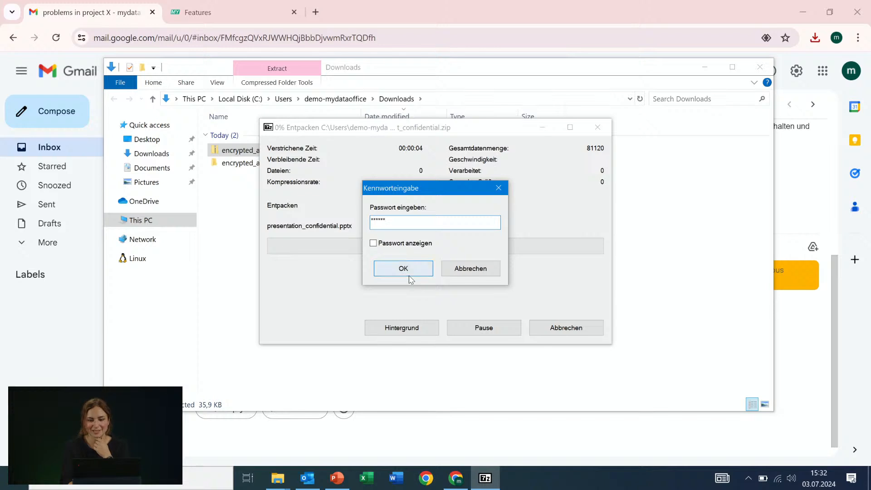
left_click(403, 268)
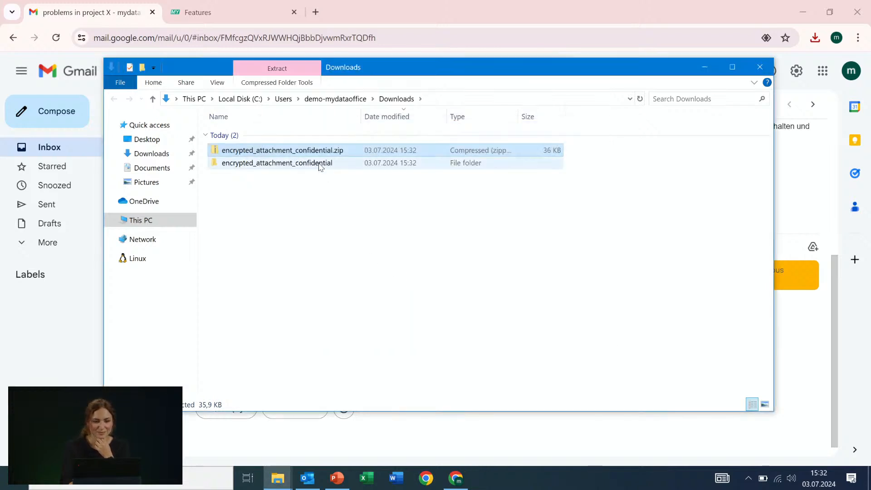
Open the extracted folder and view presentation_confidential.pptx and email_content_confidential.html, closing each after viewing
double_click(321, 163)
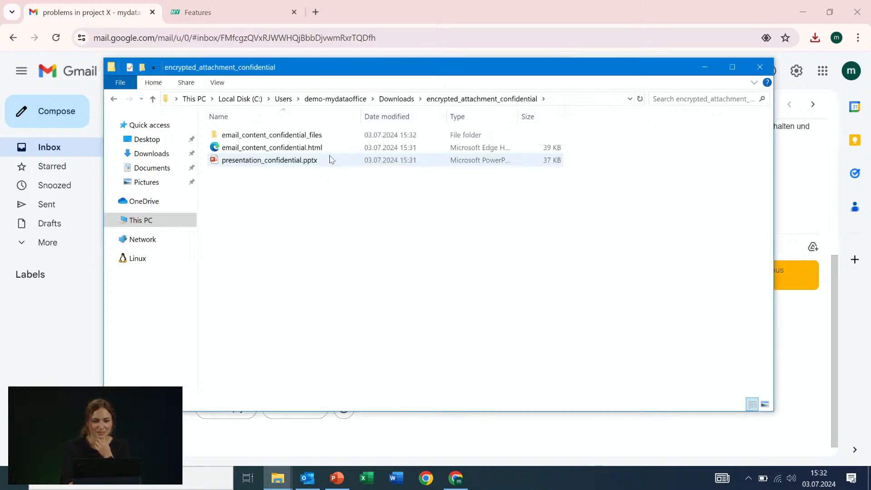
double_click(328, 163)
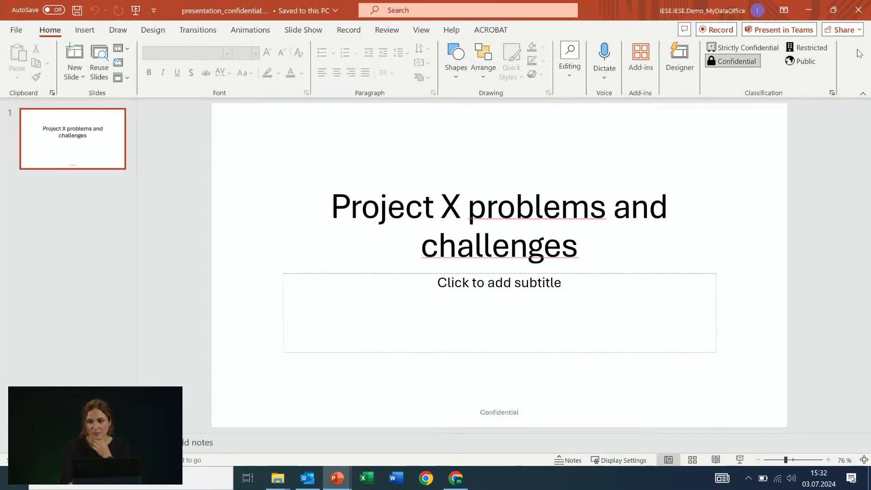
left_click(857, 5)
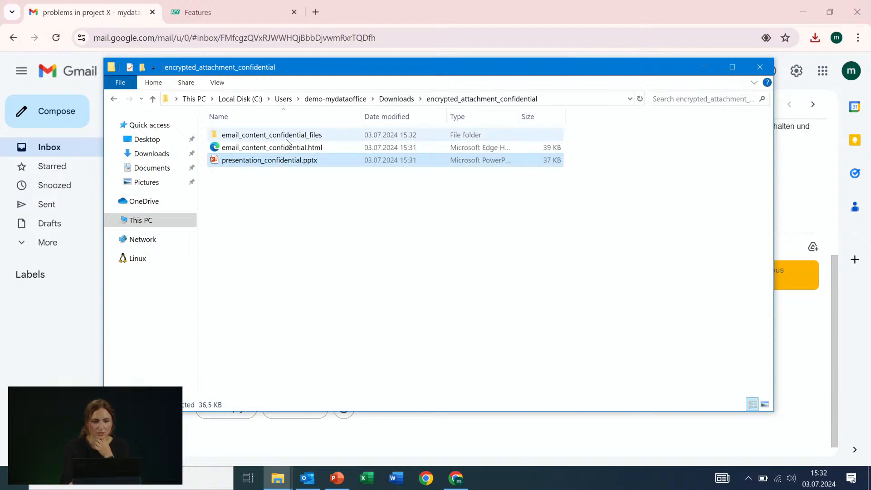
left_click(288, 150)
double_click(288, 150)
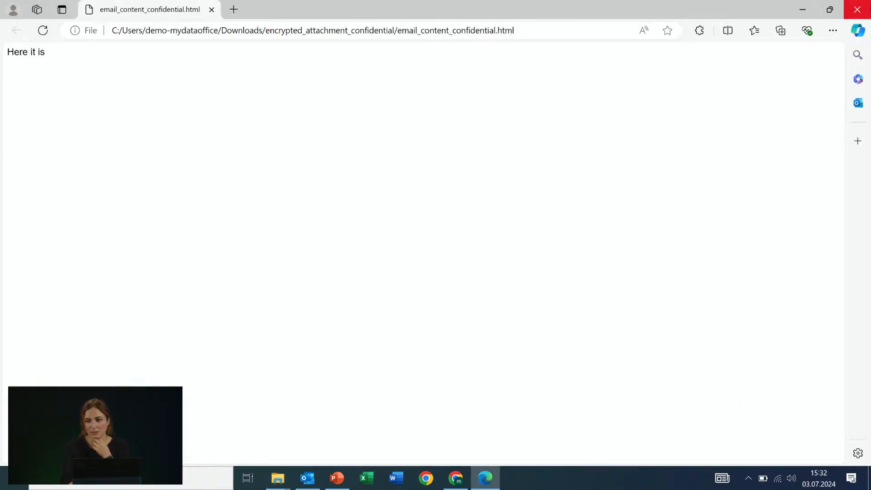
left_click(858, 9)
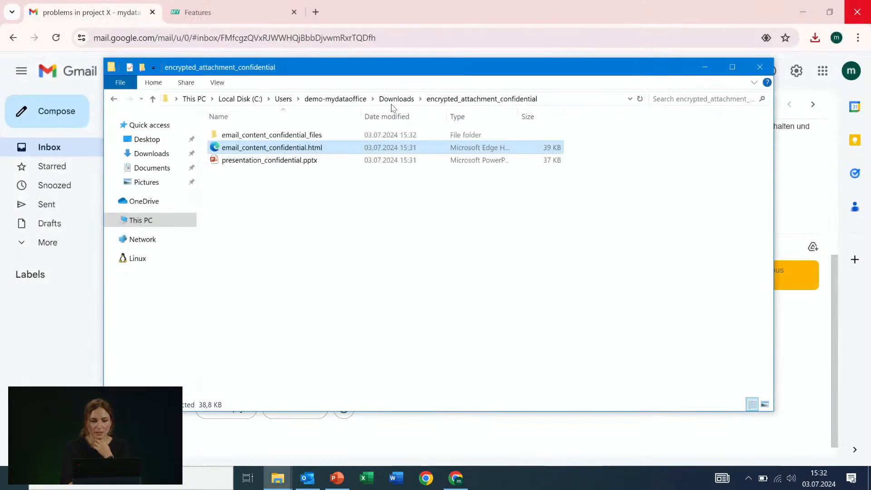
Look into the email_content_confidential_files subfolder, put the file window away and return to the Gmail inbox list
double_click(337, 135)
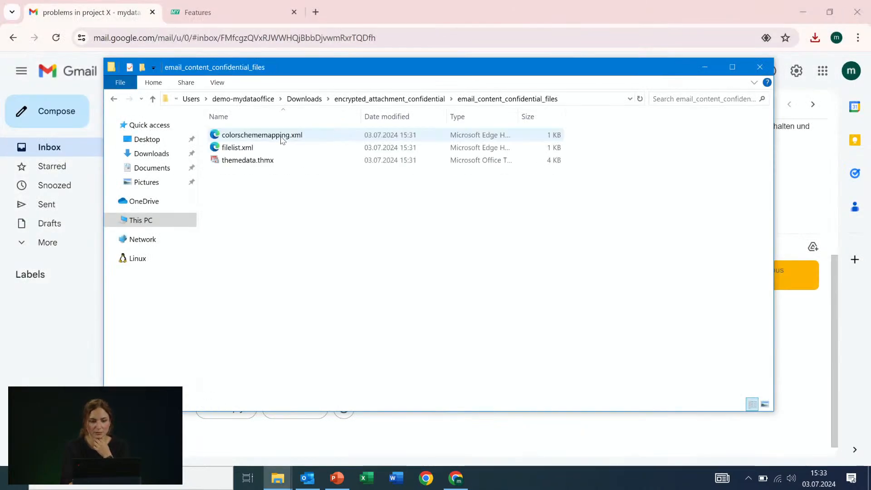
left_click(418, 99)
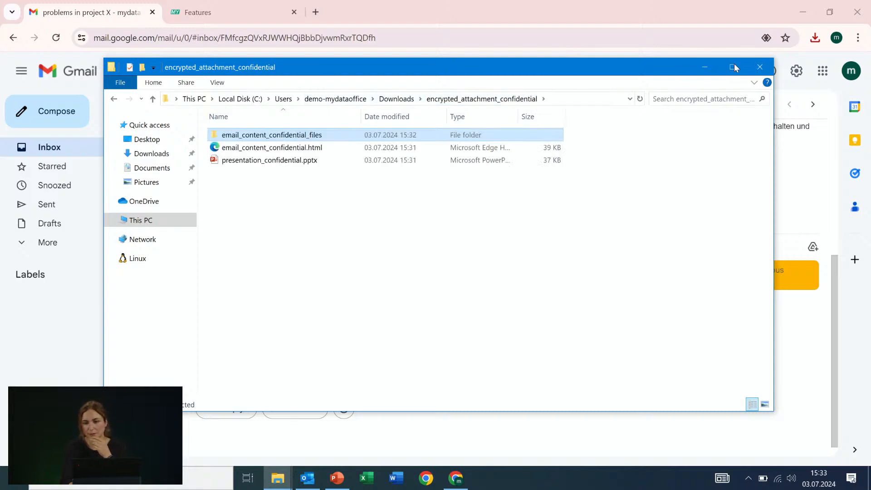
left_click(705, 68)
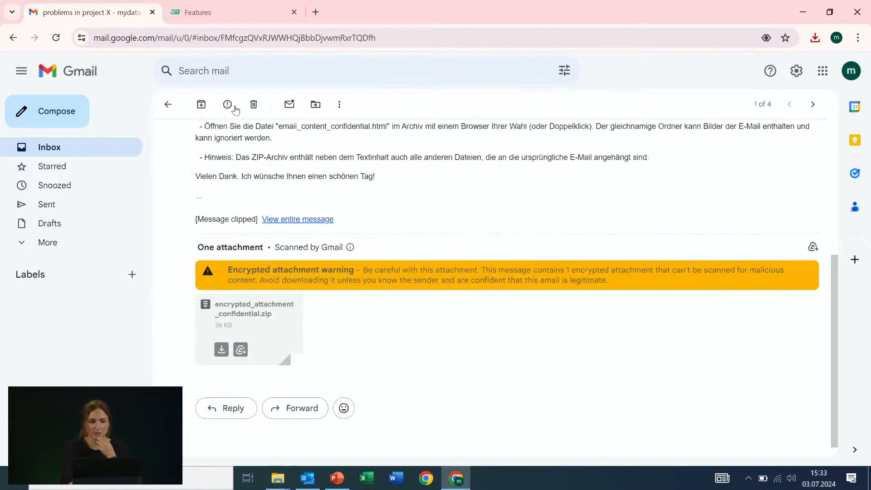
left_click(57, 147)
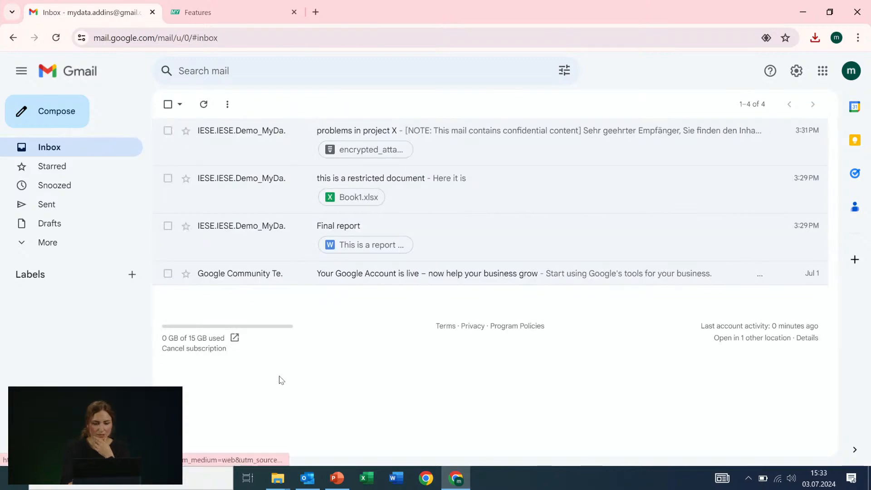
Switch to the Outlook calendar and create a new meeting on 10 July 2024 titled "Data Usage Control"
left_click(313, 481)
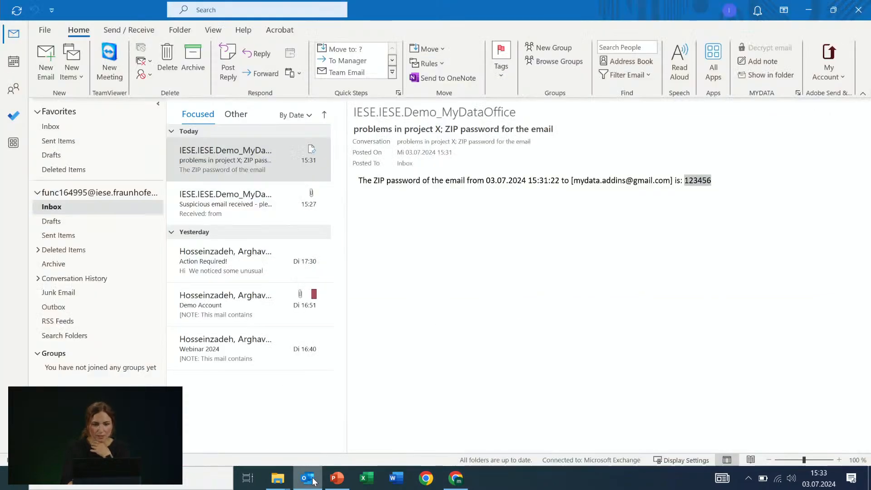
left_click(591, 216)
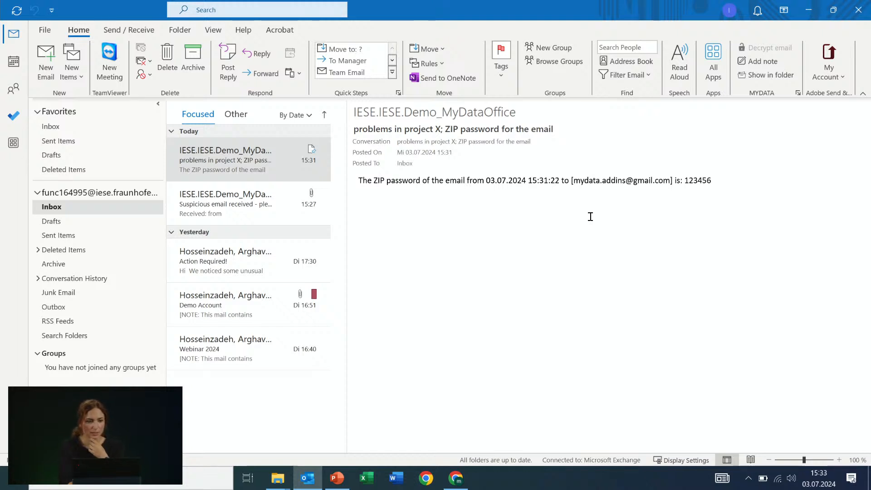
left_click(14, 63)
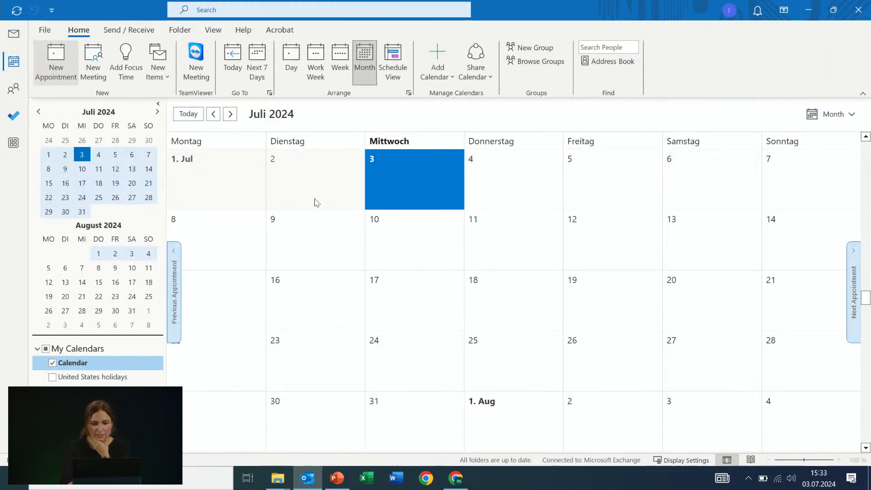
left_click(423, 244)
left_click(423, 243)
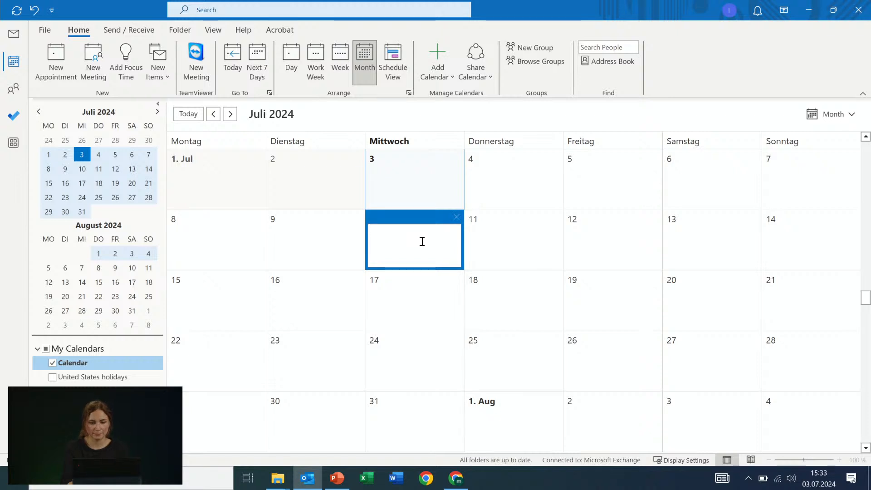
left_click(93, 60)
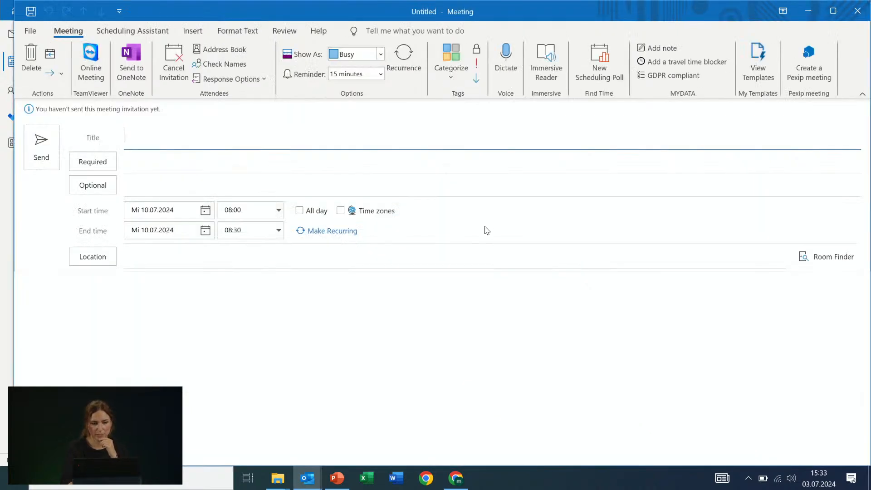
type("Data Usa")
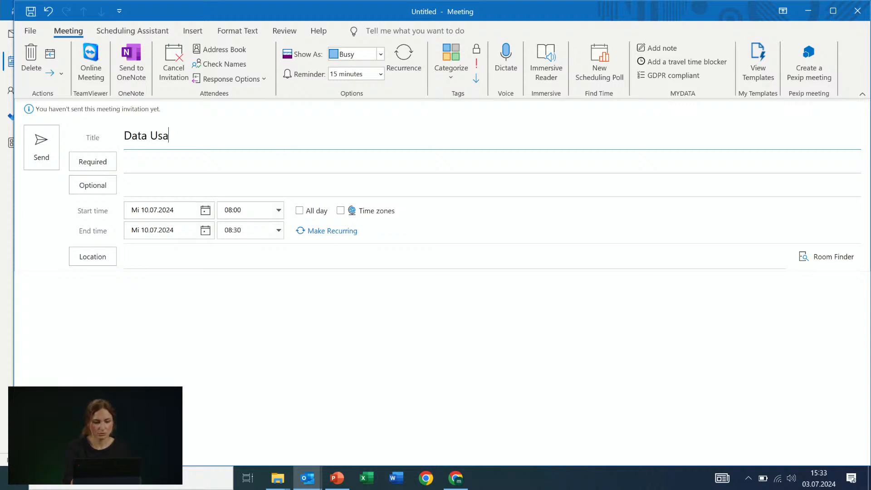
type("ge Control")
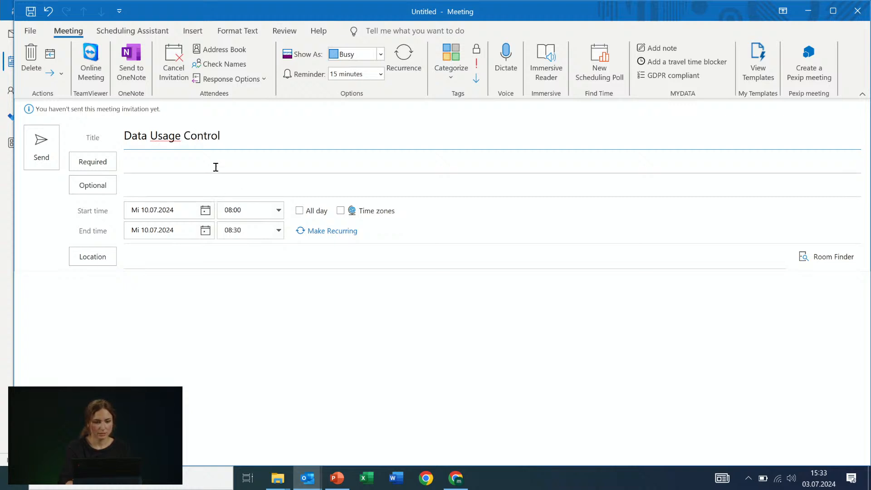
Add the external Gmail recipient and the internal colleague as required attendees of the meeting
left_click(216, 162)
type("m")
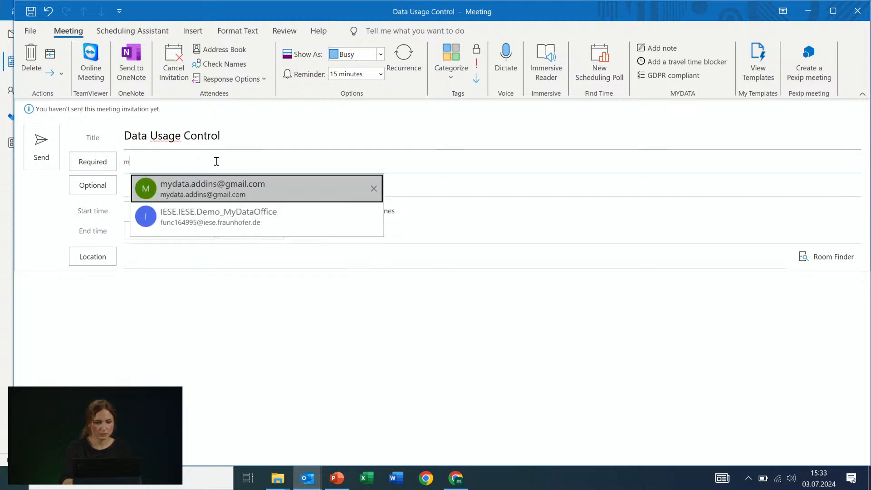
key("Return")
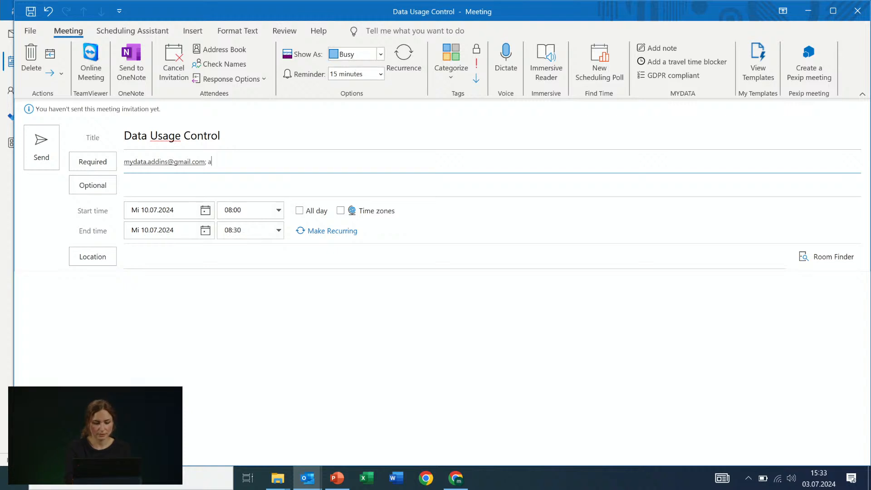
type("arg")
key("Return")
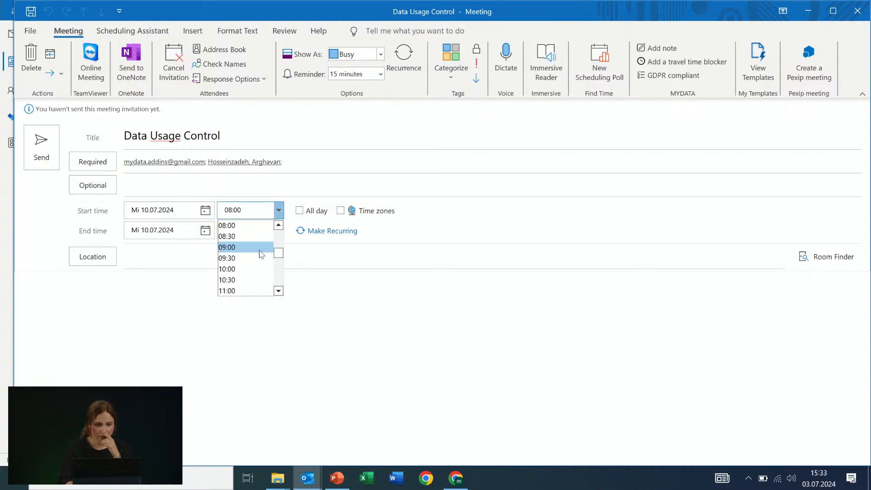
Schedule the meeting from 10:00 to 11:00
left_click(257, 269)
left_click(279, 231)
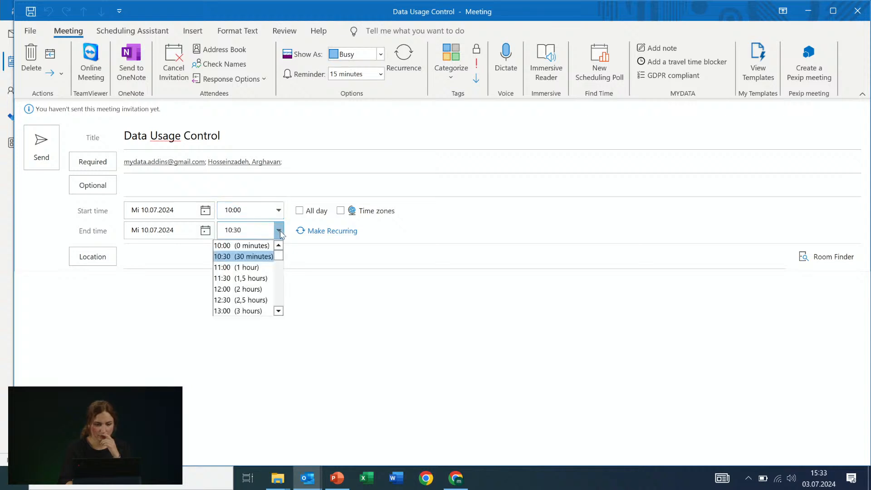
left_click(267, 267)
Set the meeting location to the suggested University of Kaiserslautern entry
left_click(266, 263)
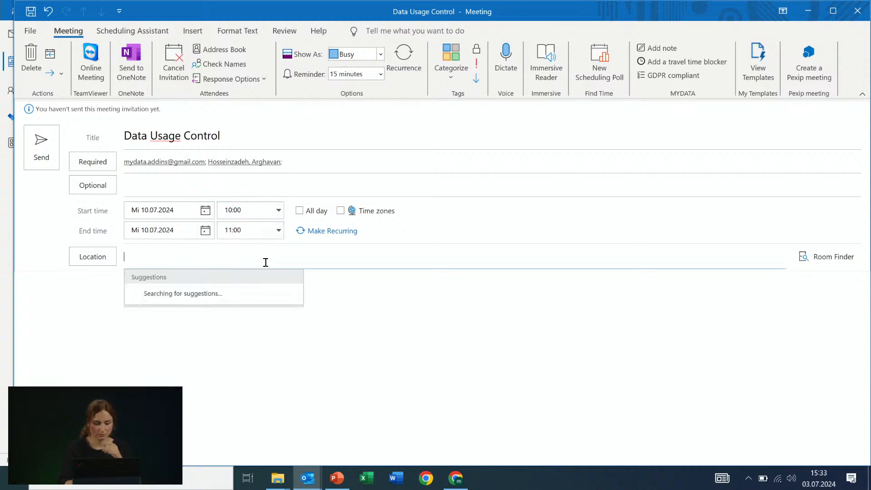
type("Un")
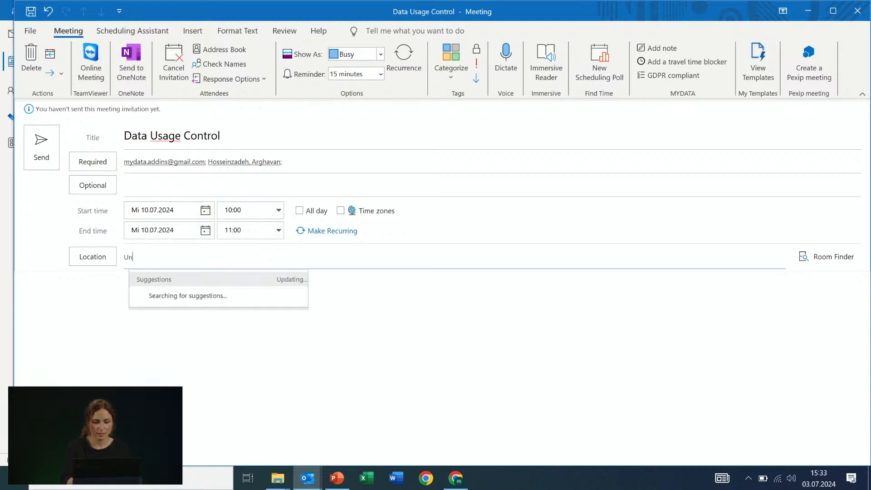
type("iversity of ")
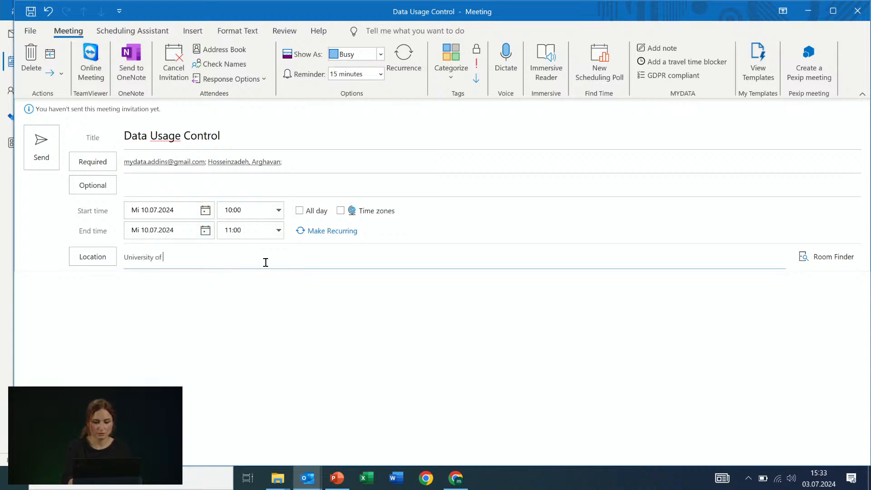
type("Kaiser")
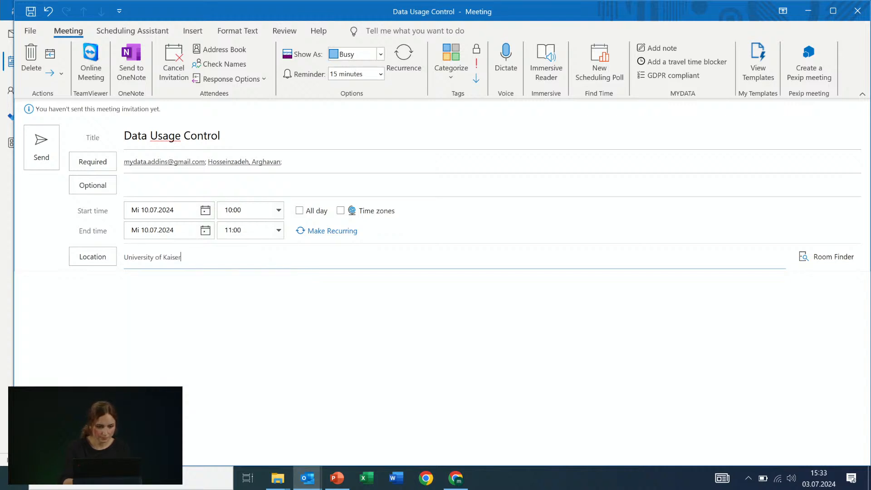
type("sla")
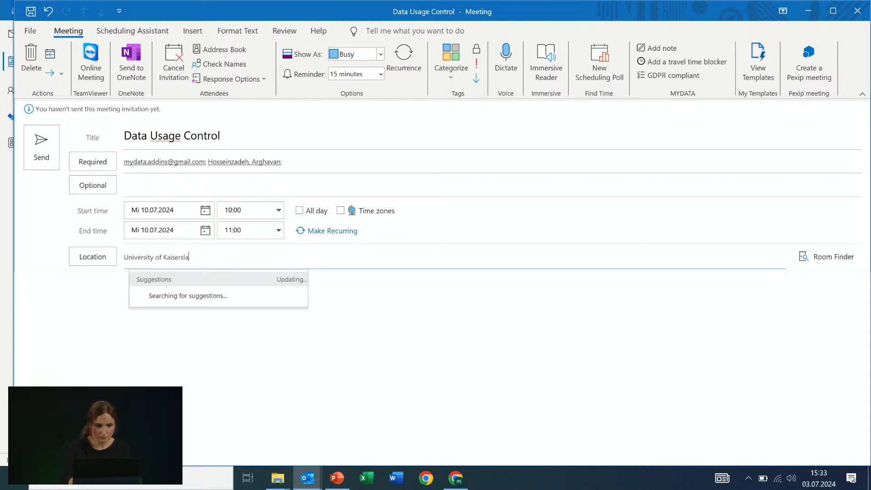
key("Down")
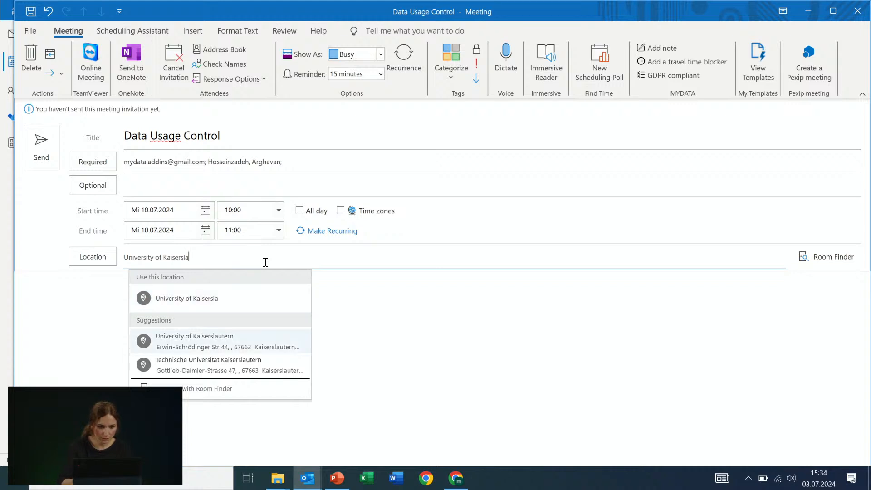
key("Return")
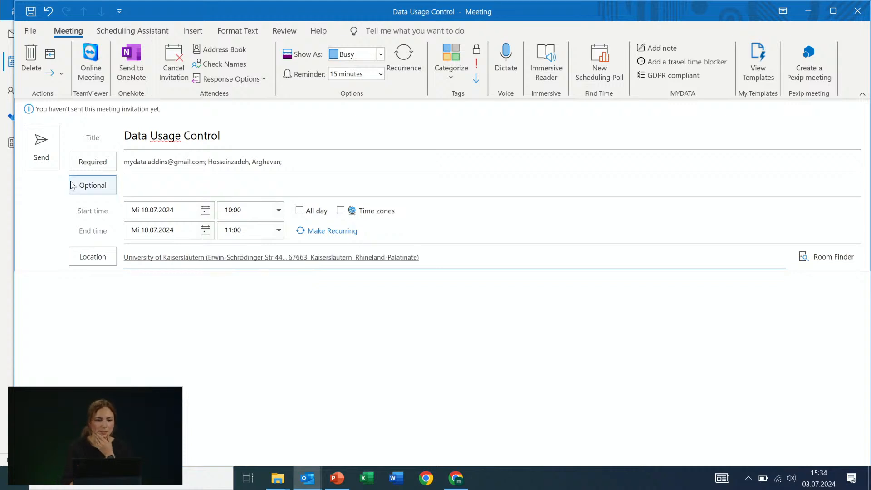
Send the meeting request and agree to make it GDPR compliant, hiding the recipients from each other
left_click(39, 147)
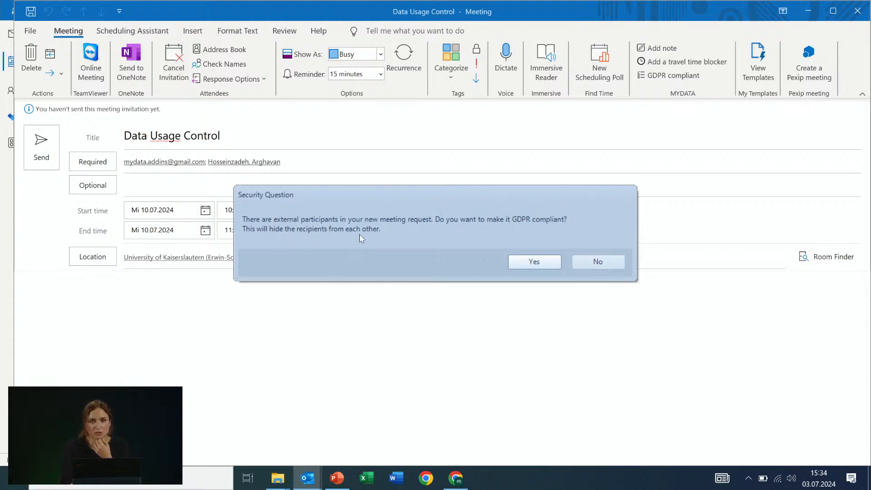
left_click(534, 262)
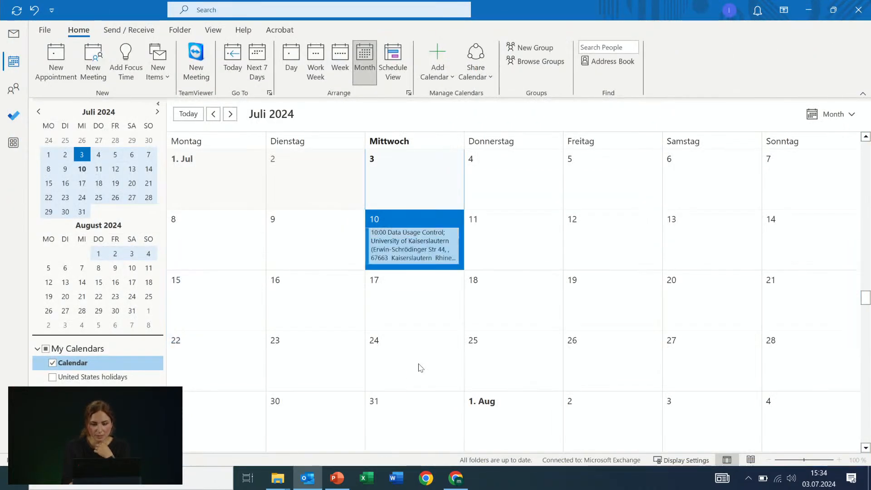
left_click(513, 257)
left_click(512, 257)
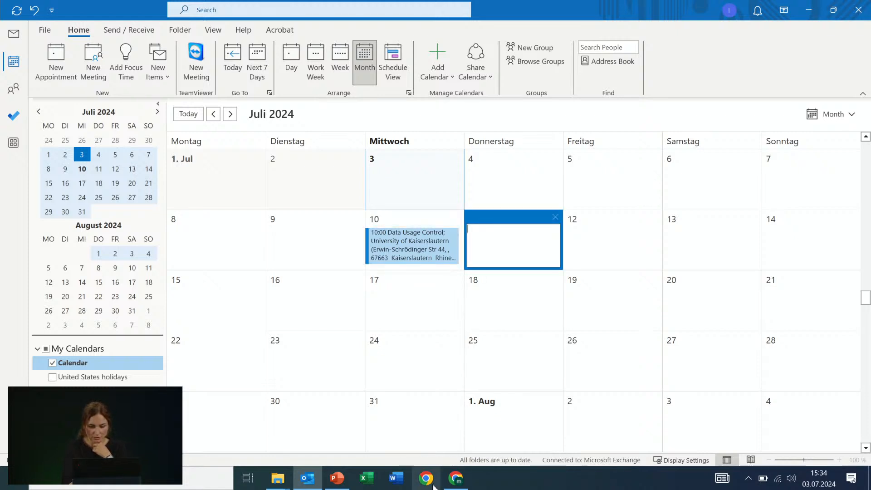
Check the recipient's Gmail inbox in Chrome for the meeting invitation and return to the Outlook calendar
left_click(447, 484)
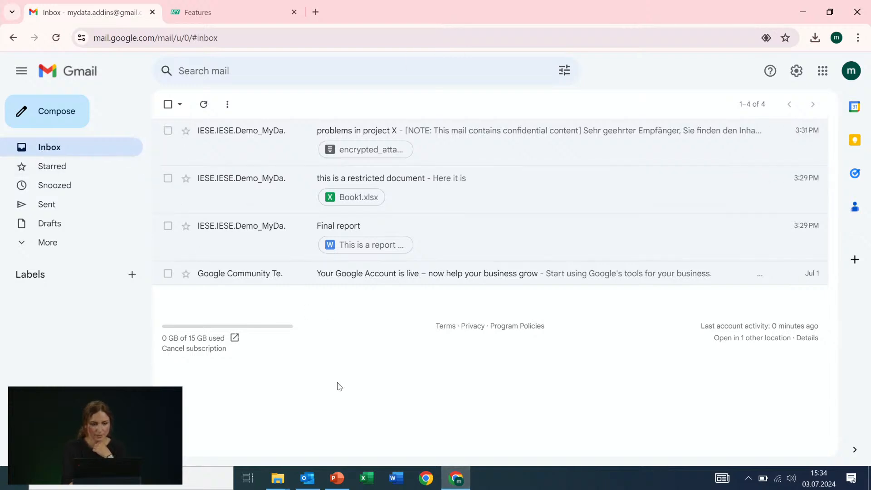
left_click(54, 147)
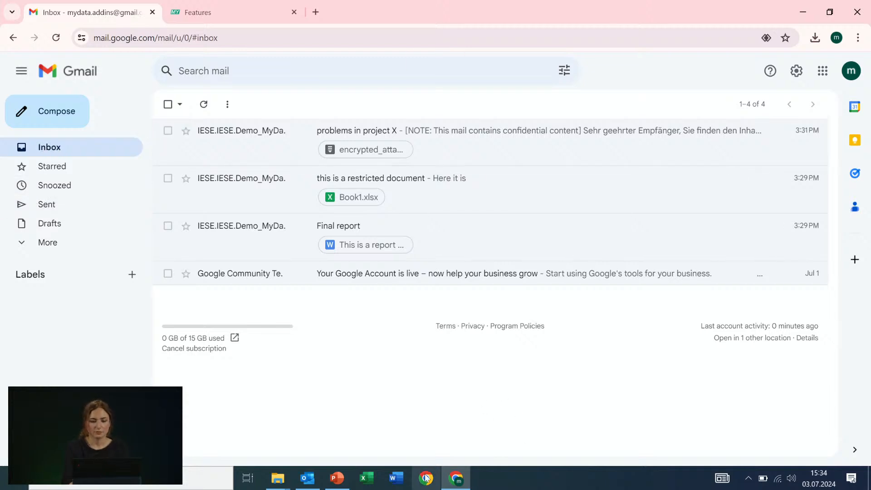
left_click(308, 482)
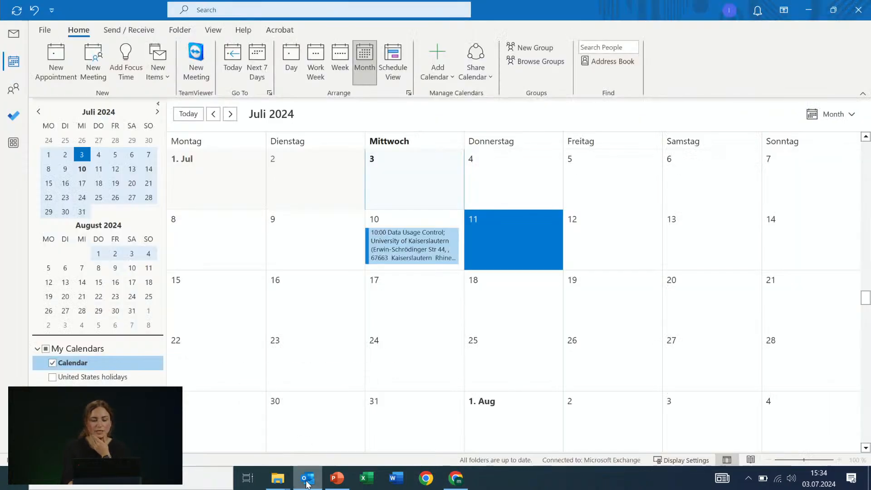
Open the Data Usage Control meeting on 10 July and point out its GDPR compliant setting
left_click(434, 245)
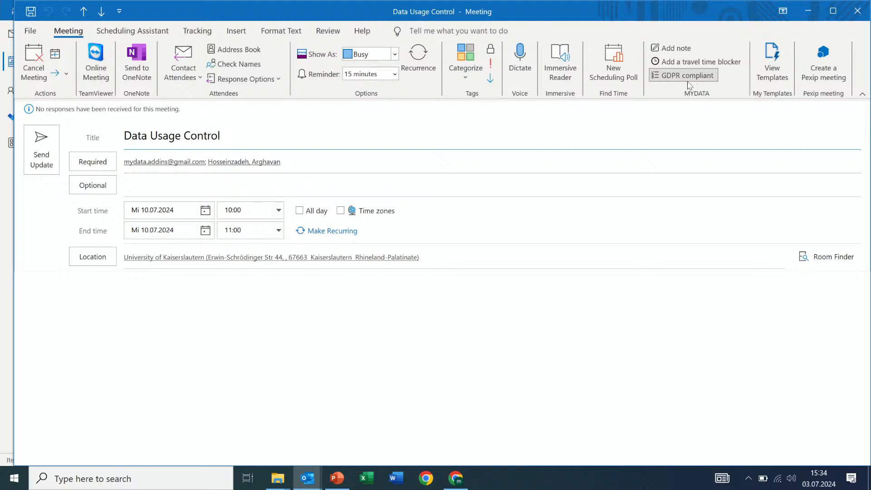
left_click(689, 81)
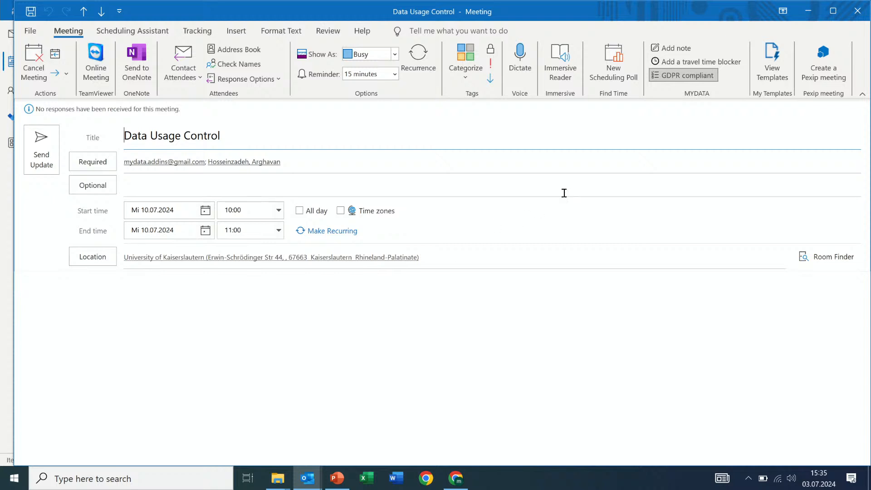
Add travel time blockers of 30 minutes before and 30 minutes after the Data Usage Control meeting and close the meeting
left_click(710, 62)
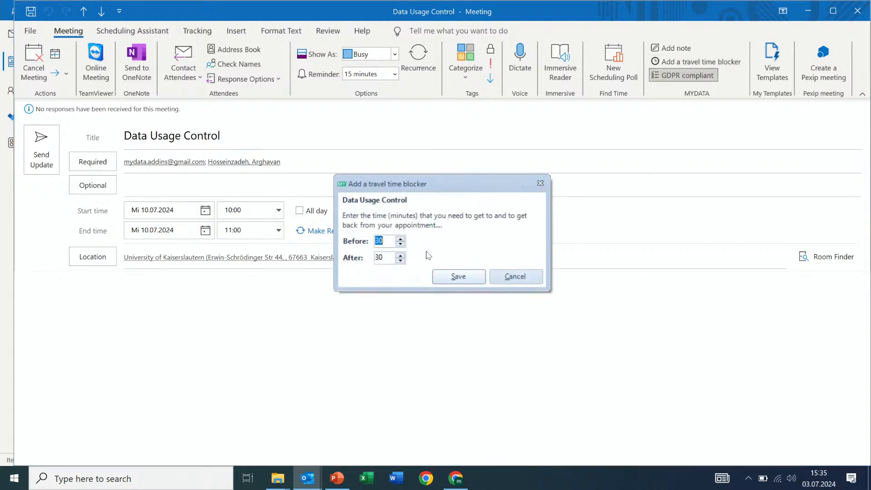
left_click(454, 276)
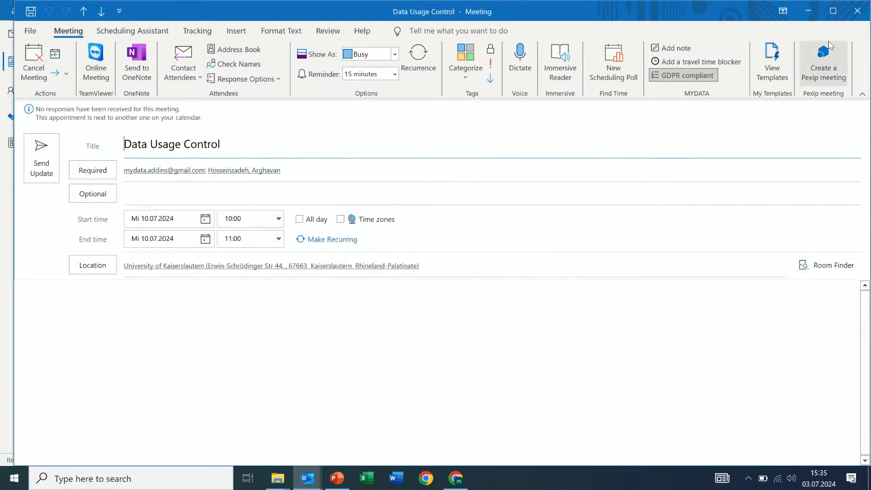
left_click(857, 10)
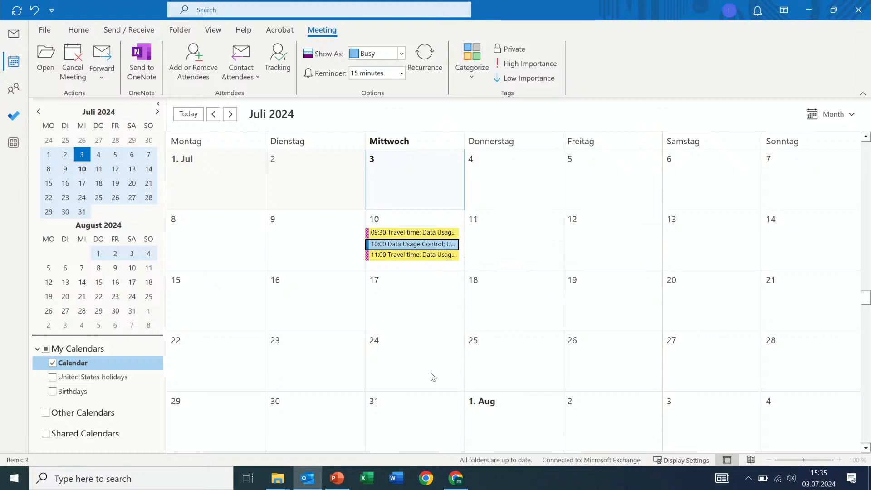
Switch to Gmail in Chrome, inspect the Data Usage Control invitation's recipient details, and return to the inbox
left_click(457, 480)
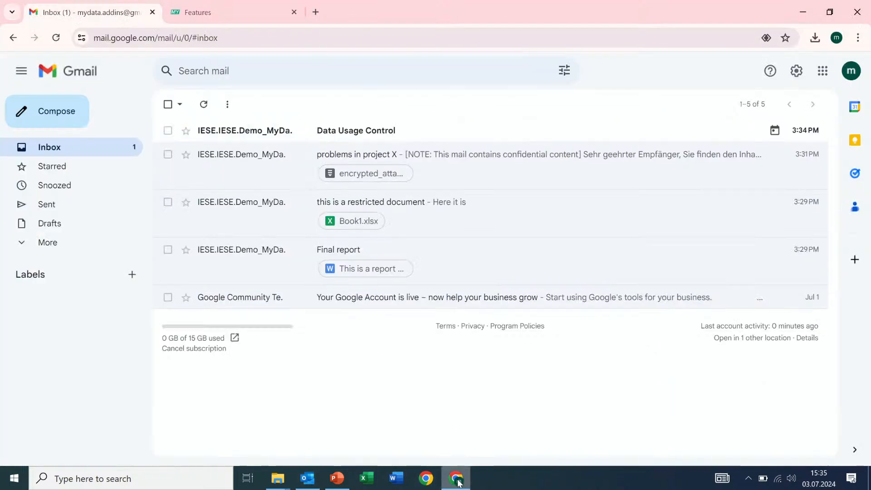
left_click(381, 131)
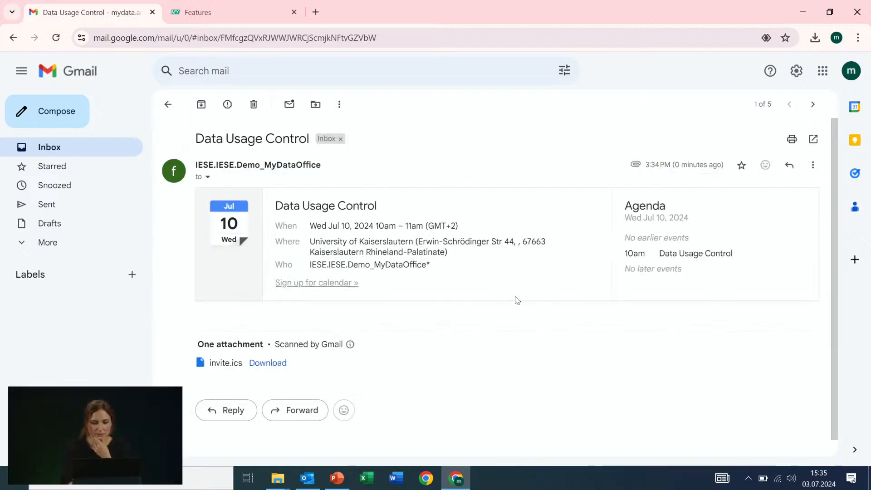
left_click(207, 178)
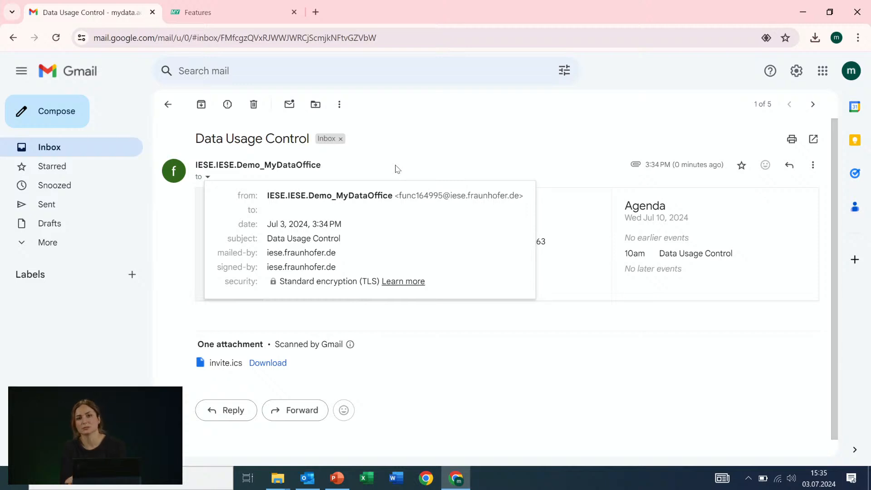
left_click(92, 148)
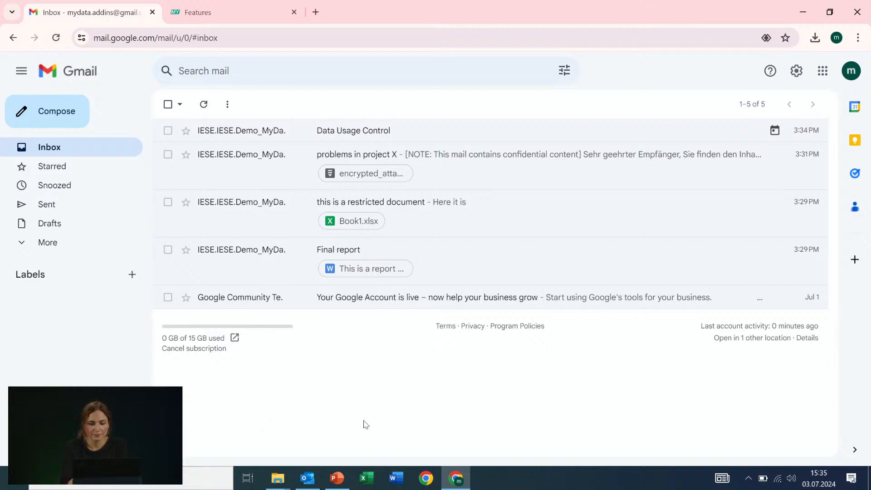
Switch back to Outlook and show the mail inbox
left_click(307, 479)
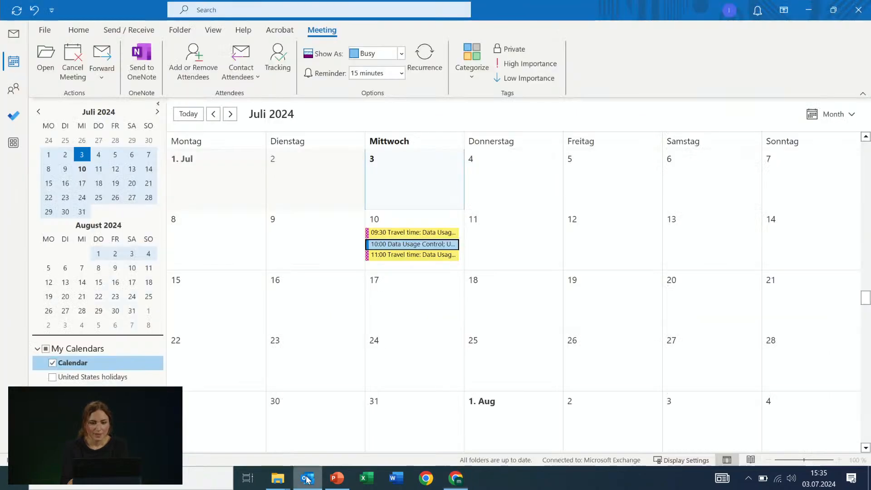
left_click(14, 33)
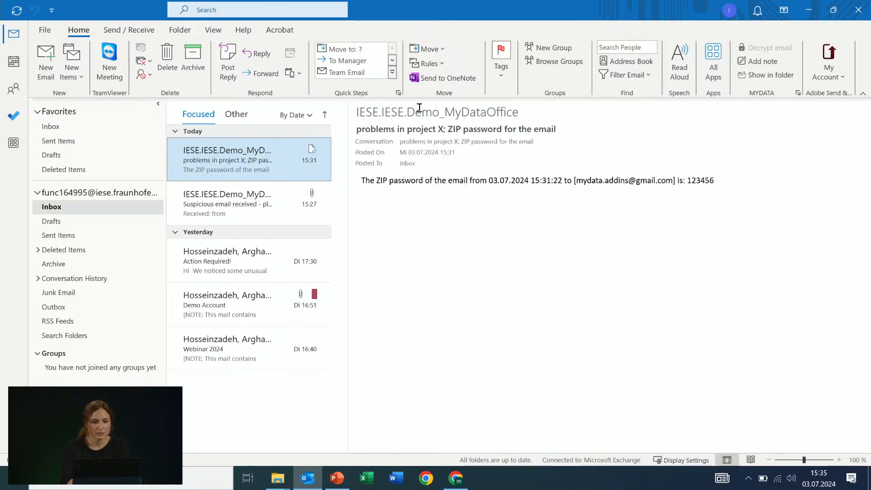